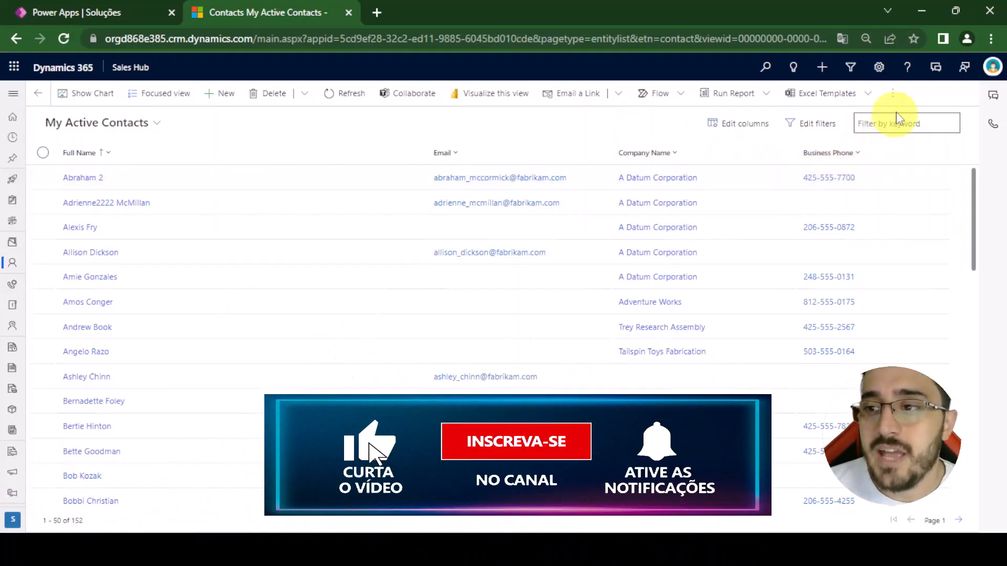
- Export the My Active Contacts view to Excel and open the downloaded workbook
click(893, 96)
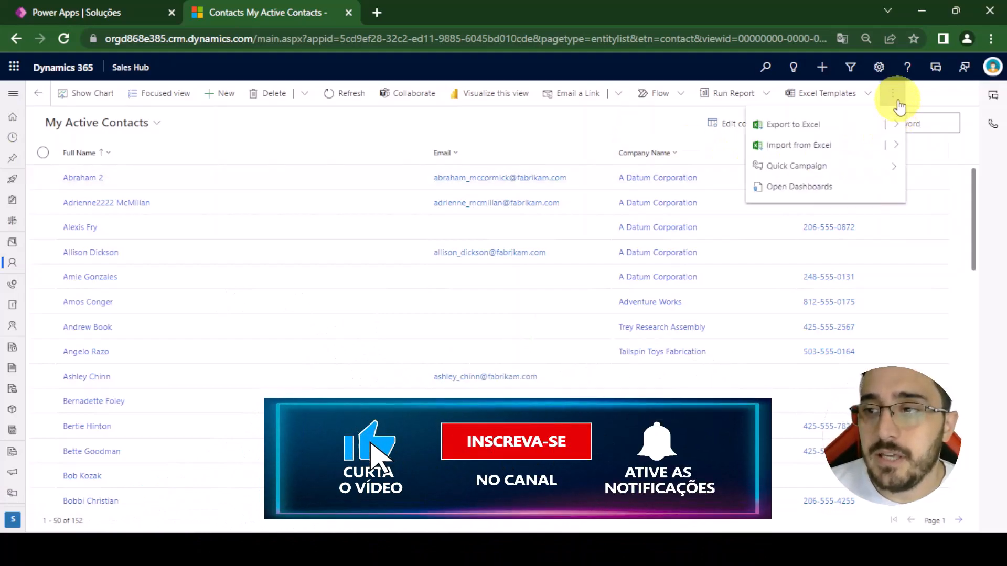
click(795, 126)
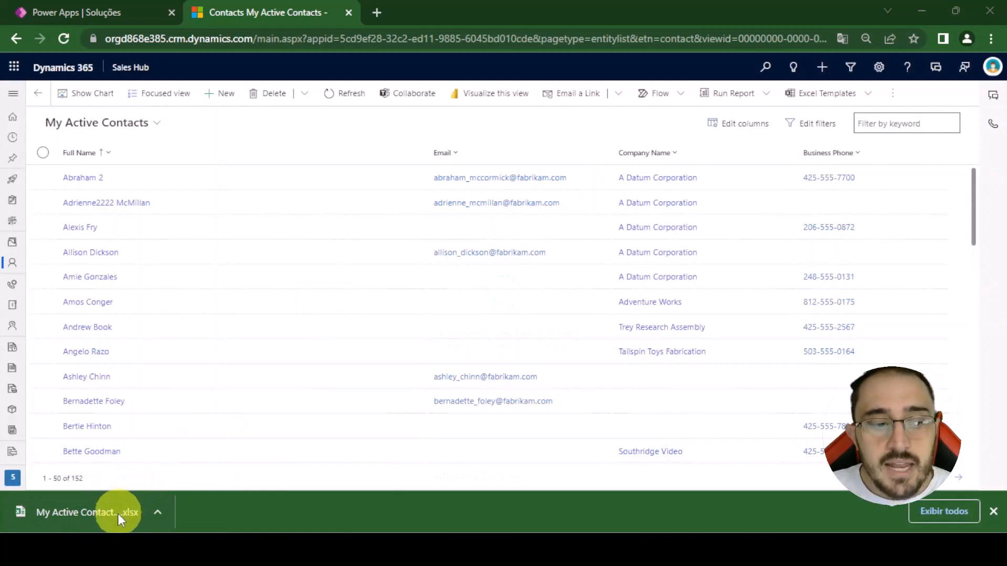
click(109, 517)
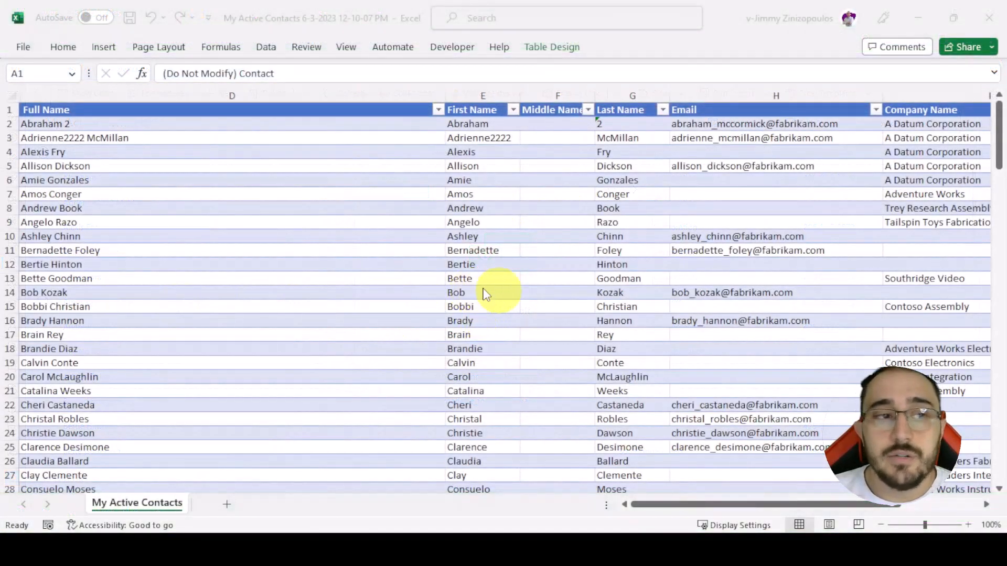
- Examine the exported table's columns from Full Name through Business Phone, including the entry hints on their cells
click(104, 97)
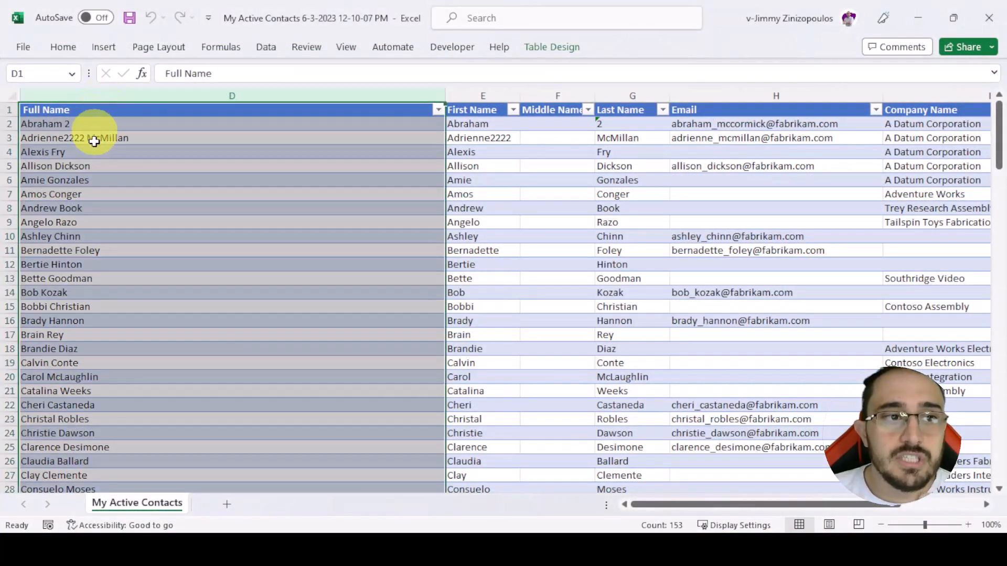
click(94, 156)
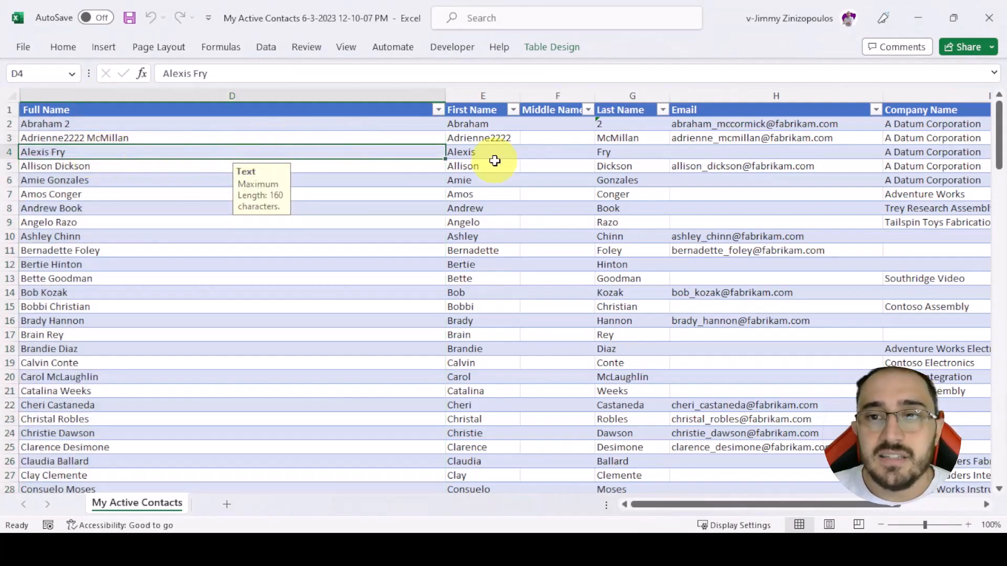
drag(473, 96, 612, 96)
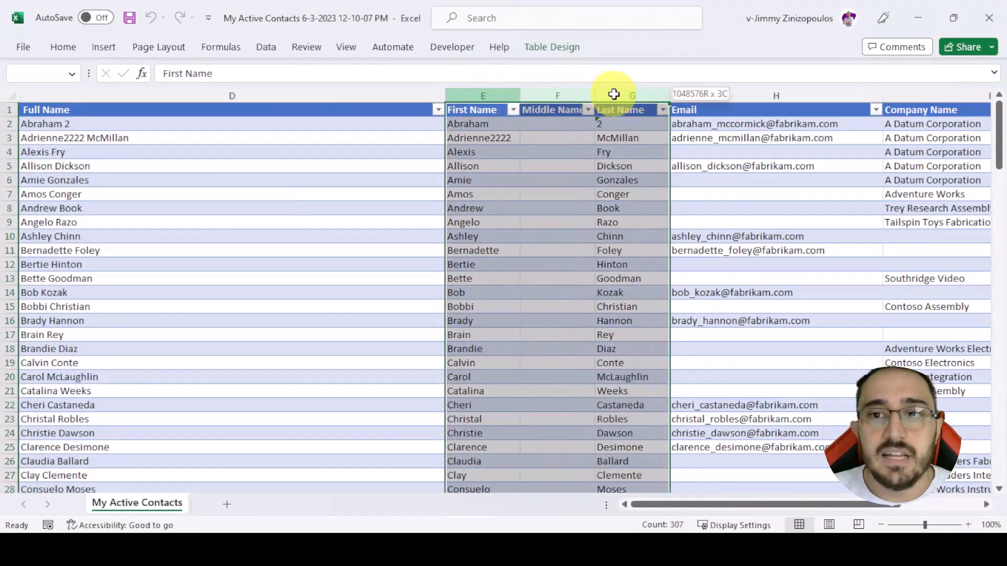
click(615, 209)
click(248, 94)
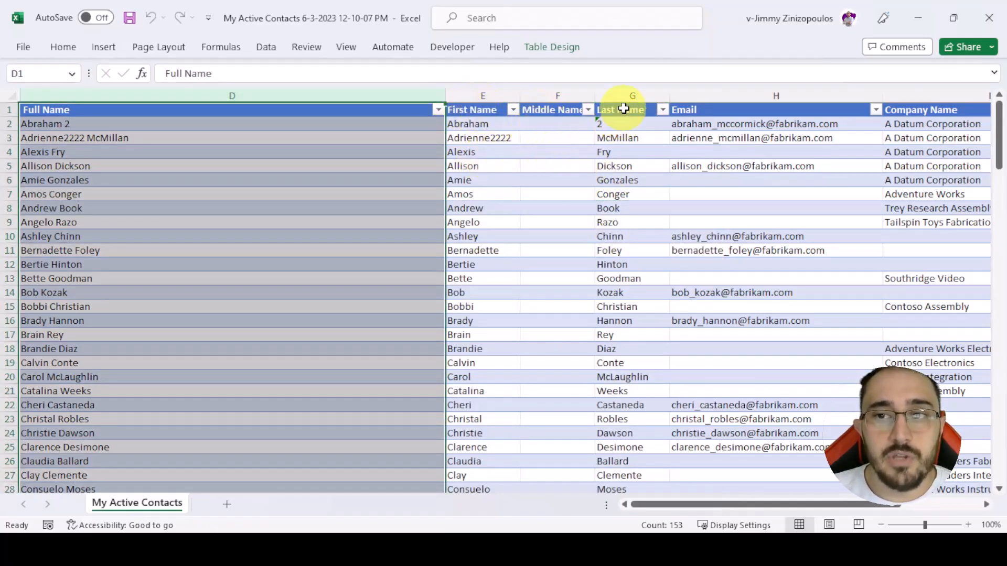
click(633, 189)
scroll(539, 180, right, 2)
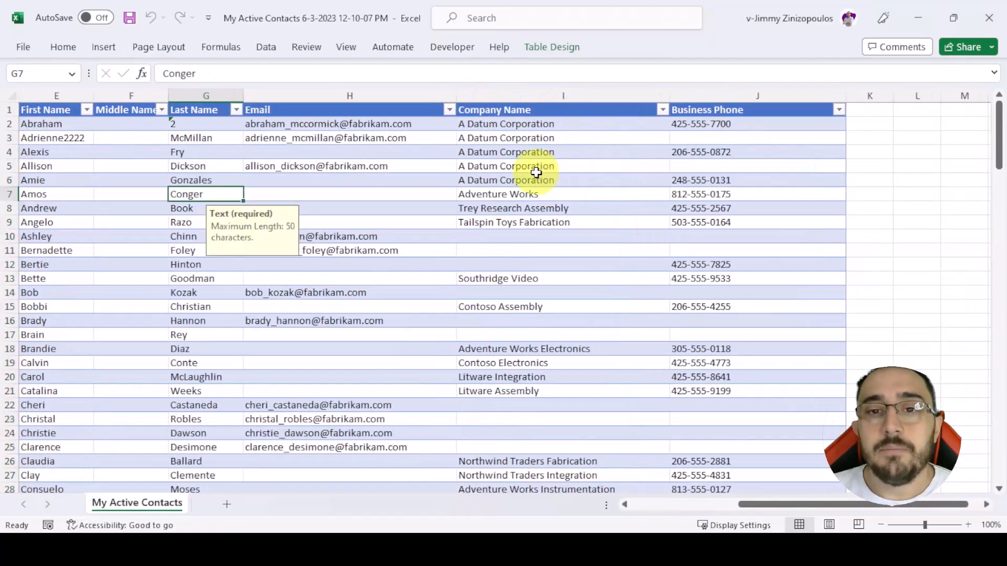
click(280, 129)
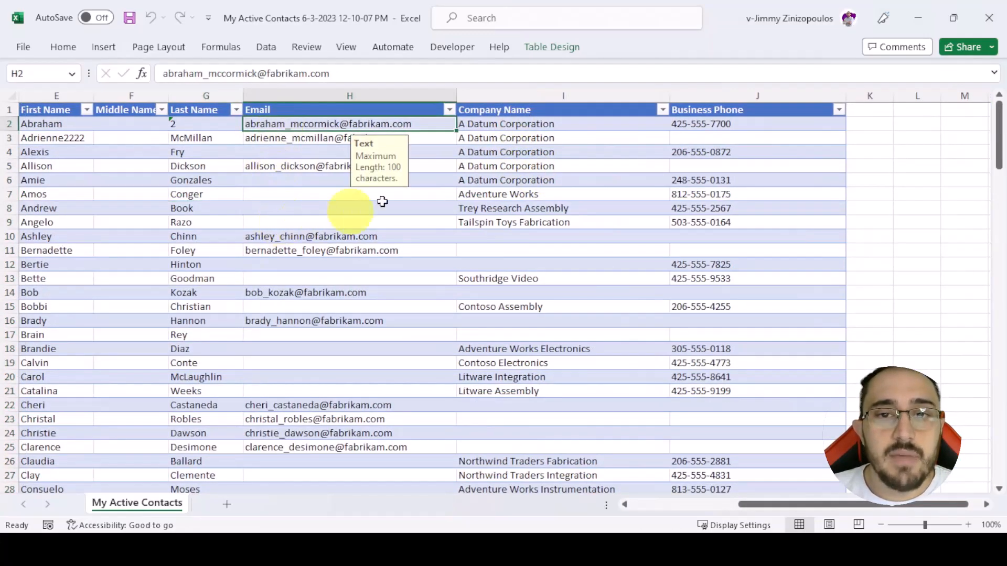
click(512, 124)
click(705, 124)
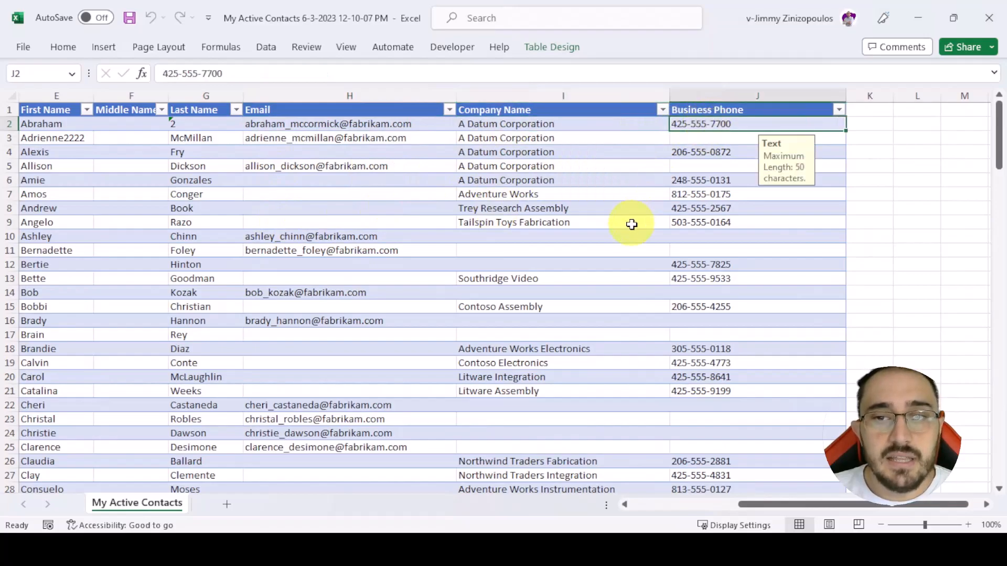
middle_click(512, 194)
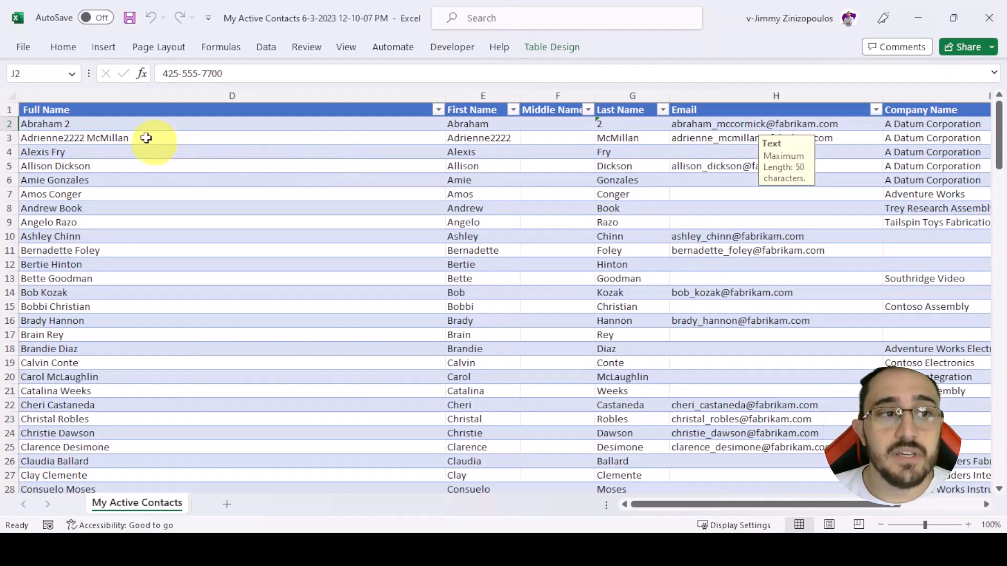
click(118, 95)
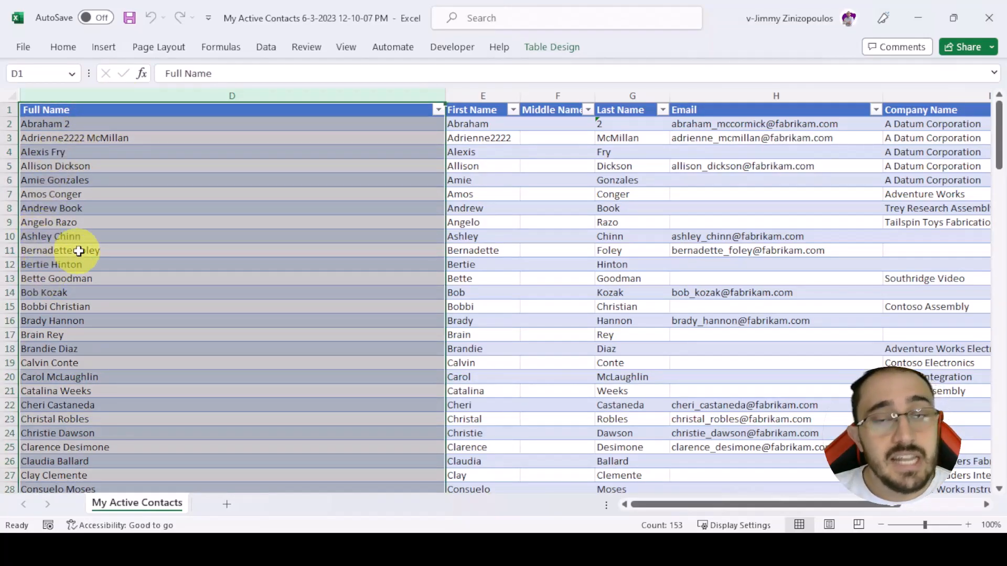
- Switch back to Dynamics 365 and search the columns available for the contacts view for "addre", without adding any
click(915, 21)
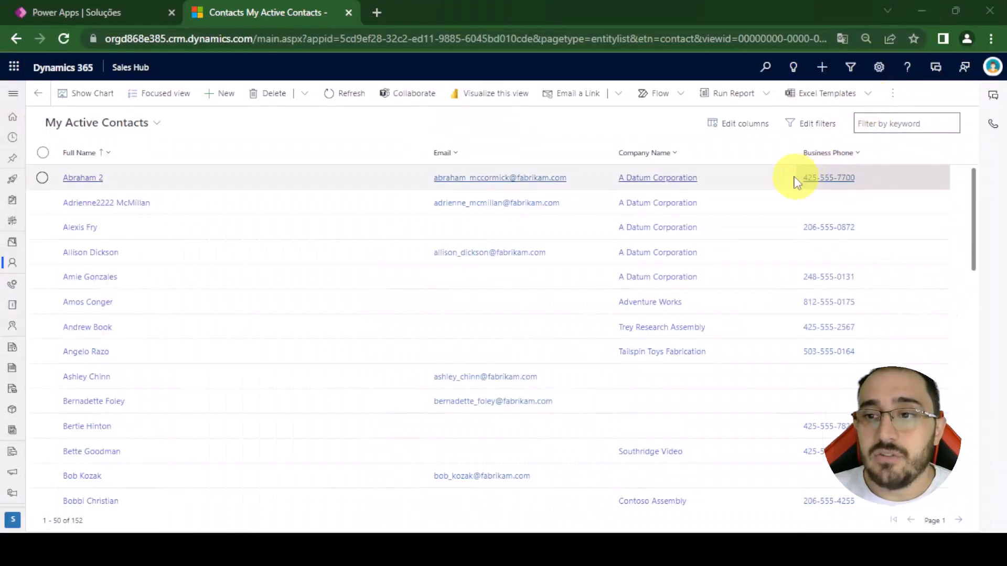
click(746, 126)
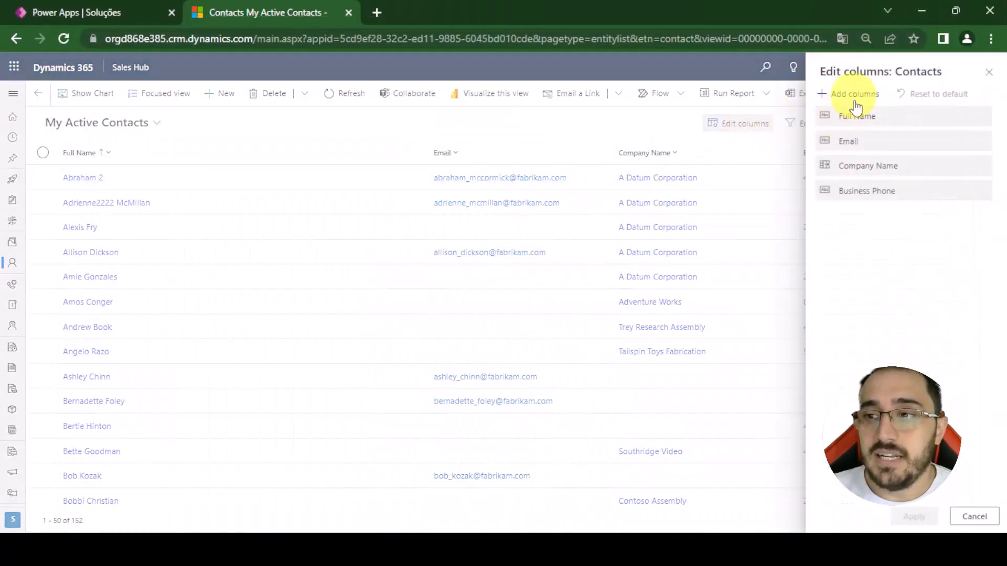
click(853, 97)
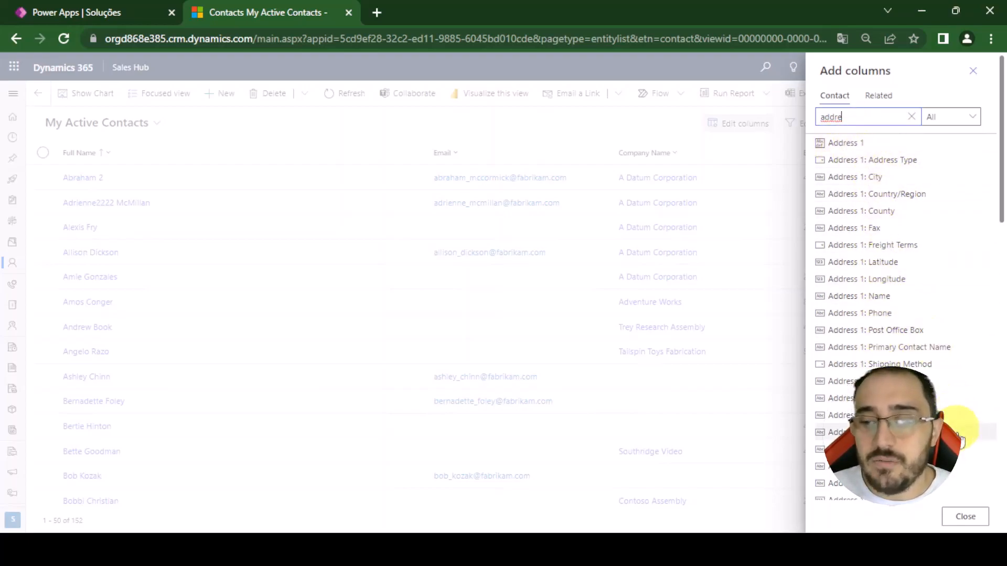
click(965, 517)
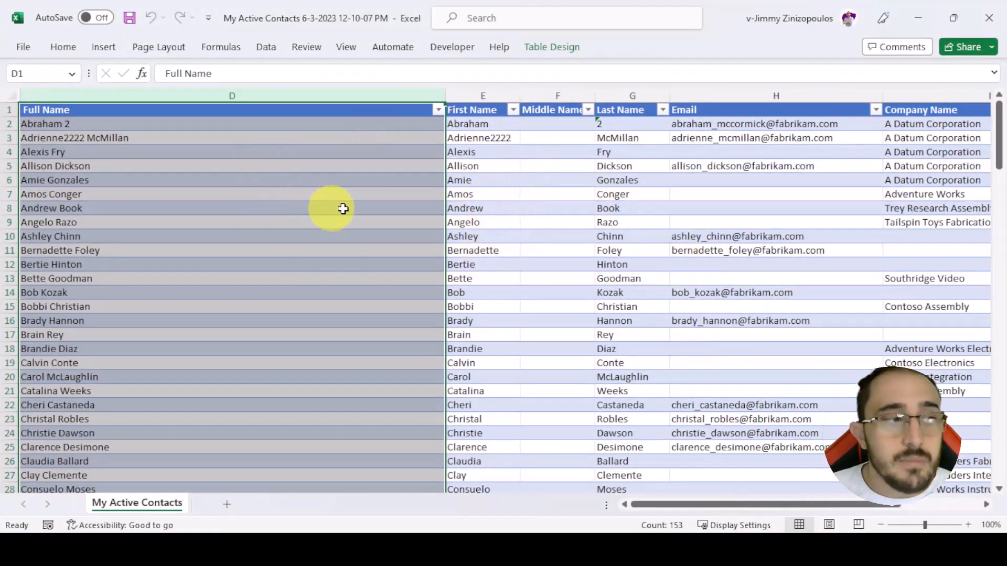
- In the exported Excel workbook, delete the entire Full Name column from the contacts table
click(610, 126)
click(467, 125)
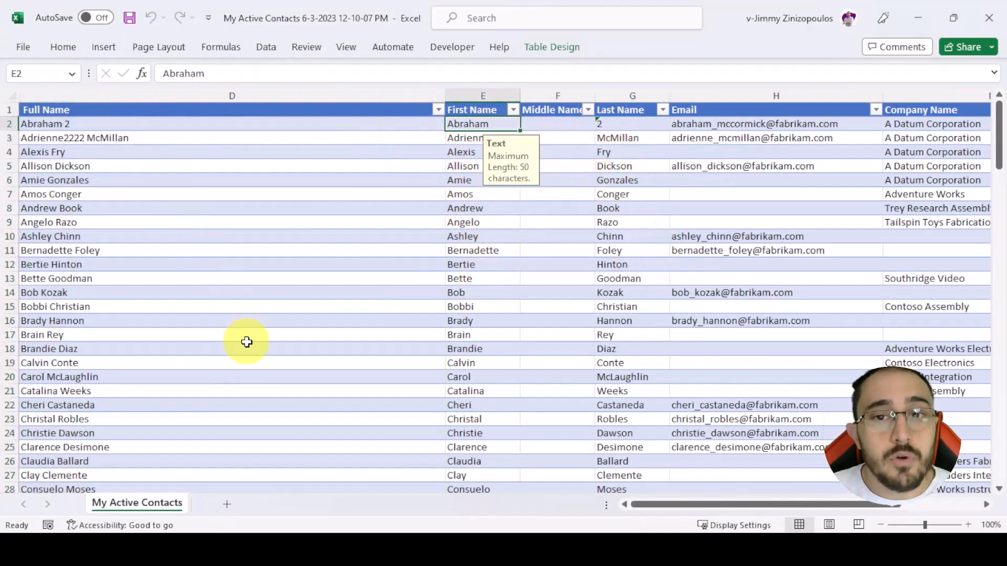
click(561, 257)
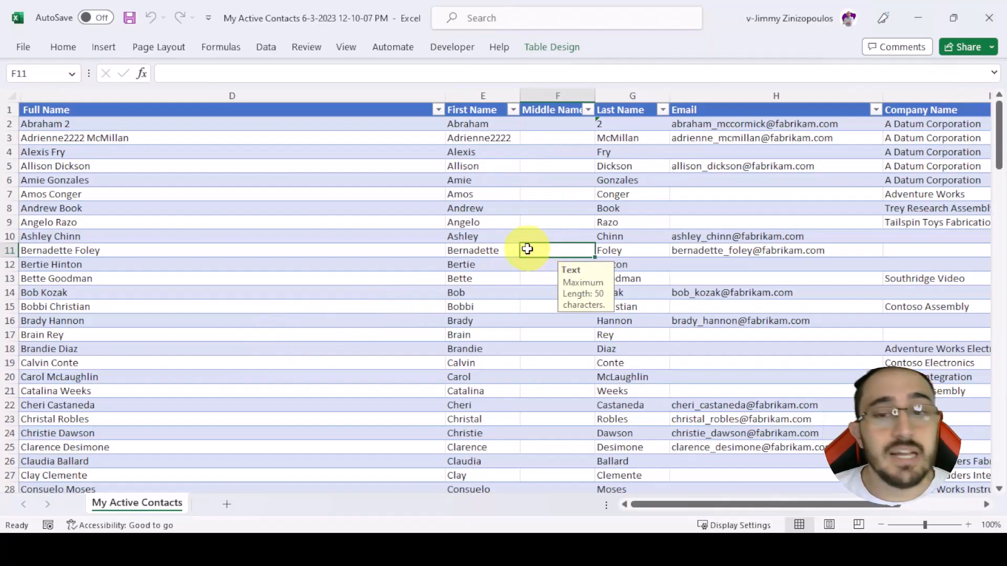
click(295, 95)
right_click(295, 95)
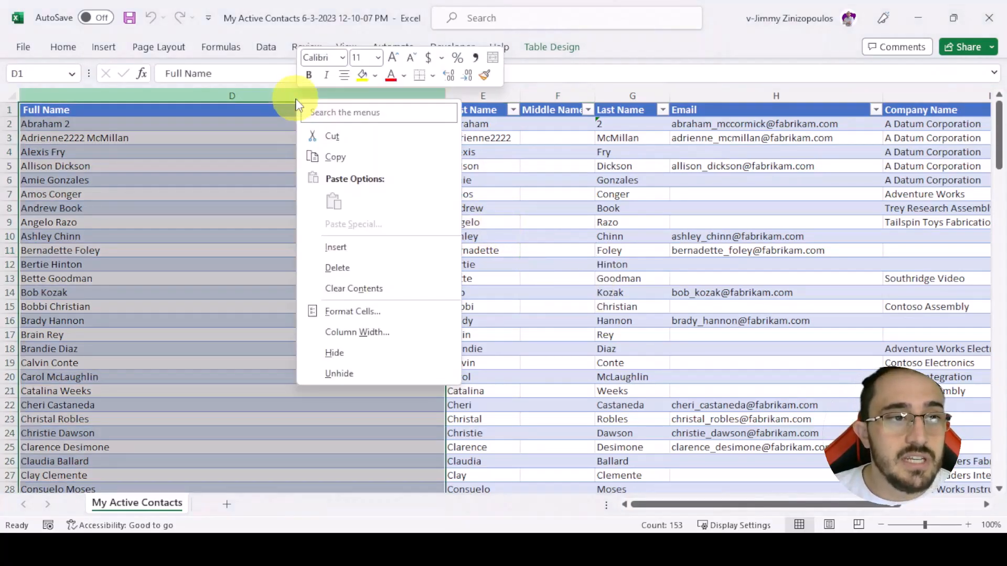
click(341, 266)
click(274, 222)
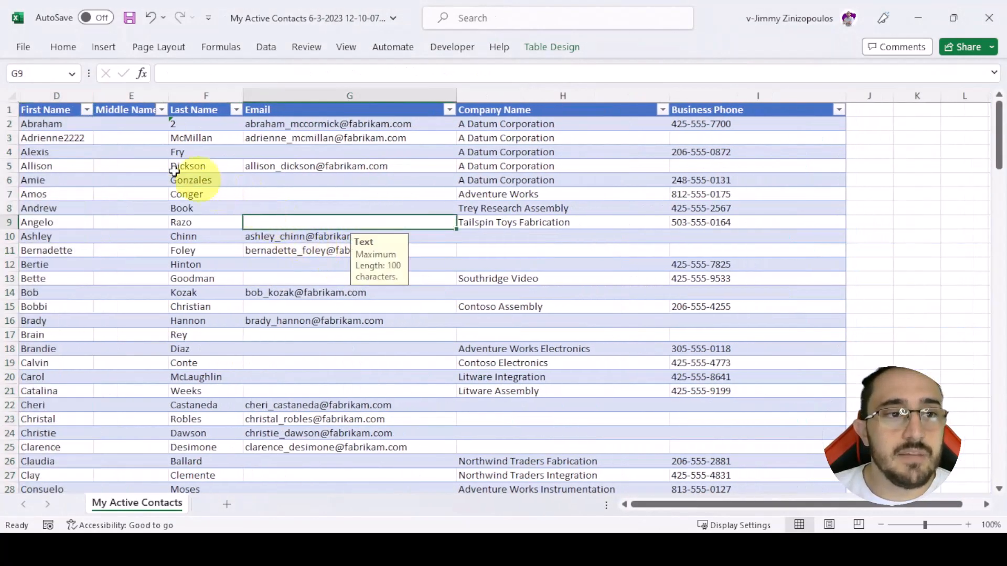
- Delete the Middle Name column so that First Name is directly followed by Last Name
click(59, 124)
click(63, 110)
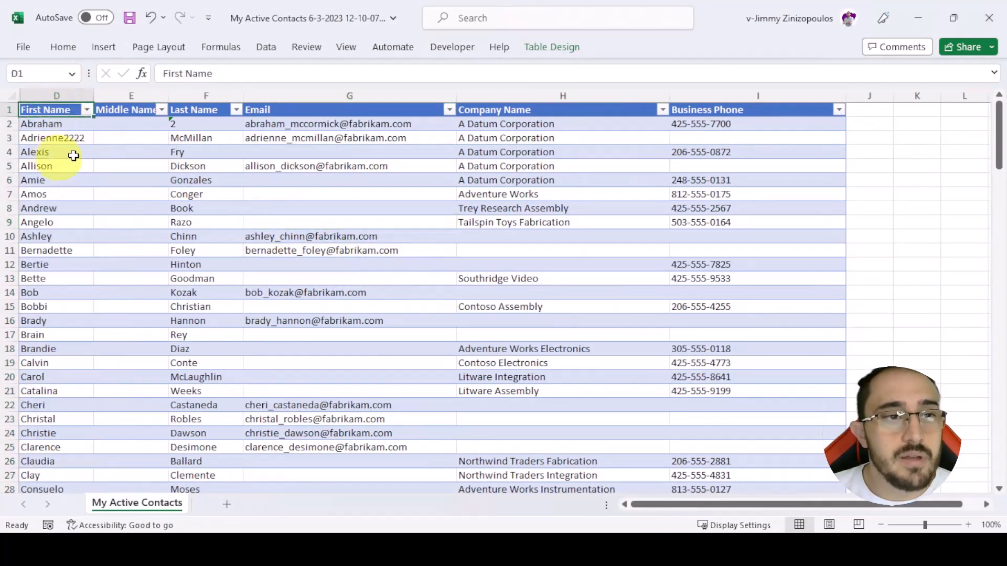
click(106, 111)
key(Right)
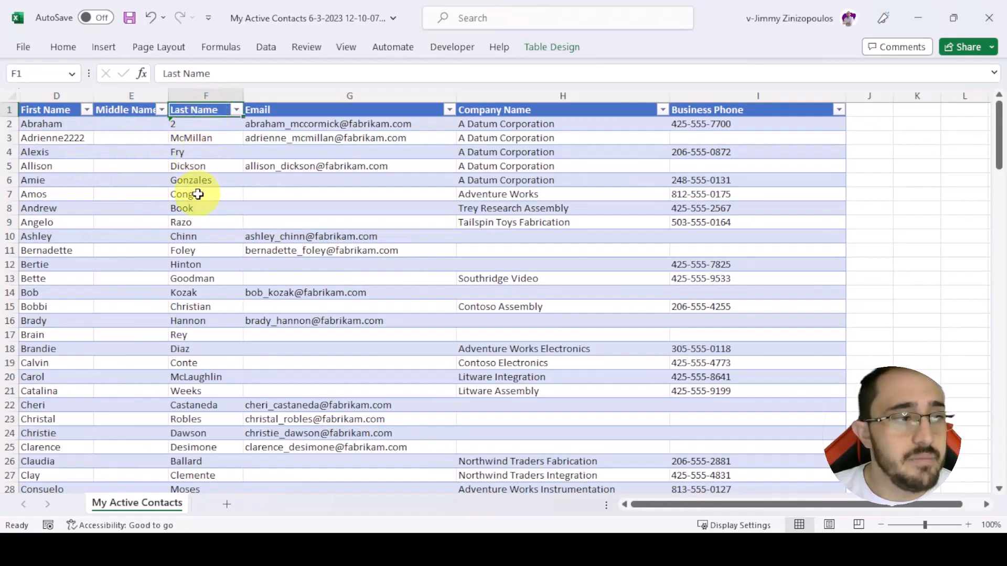
right_click(143, 95)
click(189, 267)
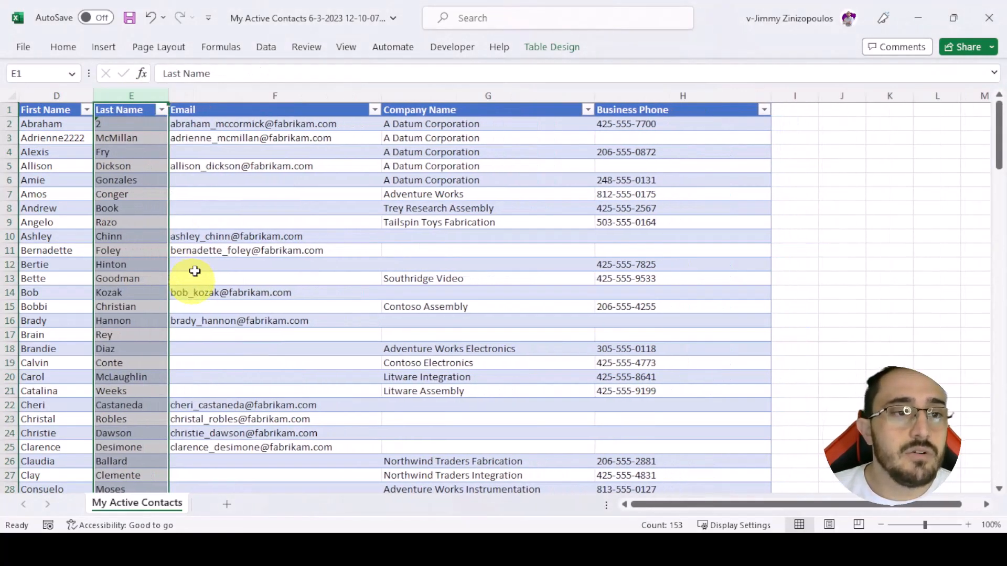
click(266, 235)
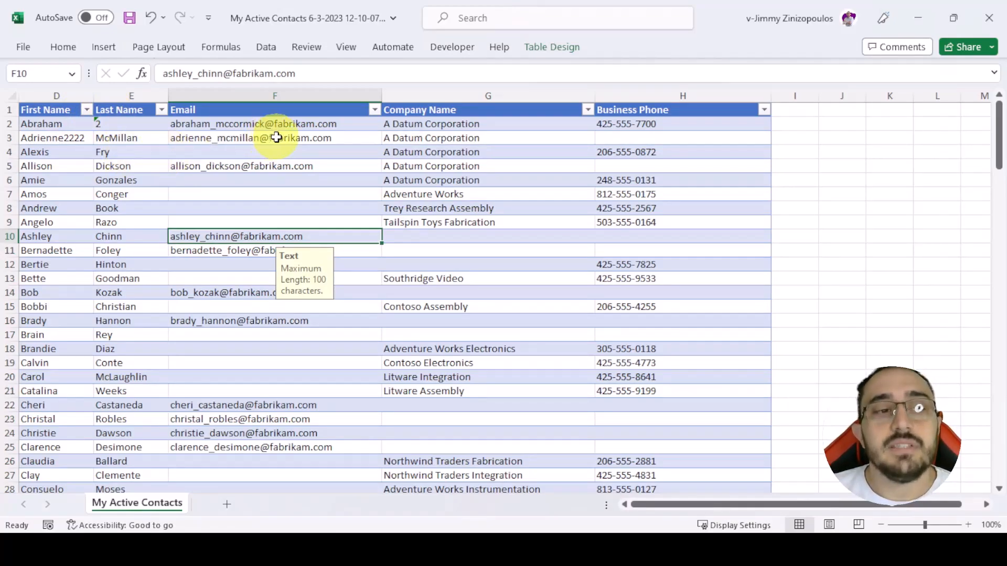
- Examine the entry hints on the Email, Company Name and Business Phone cells of the contacts table
click(214, 126)
click(442, 235)
click(455, 125)
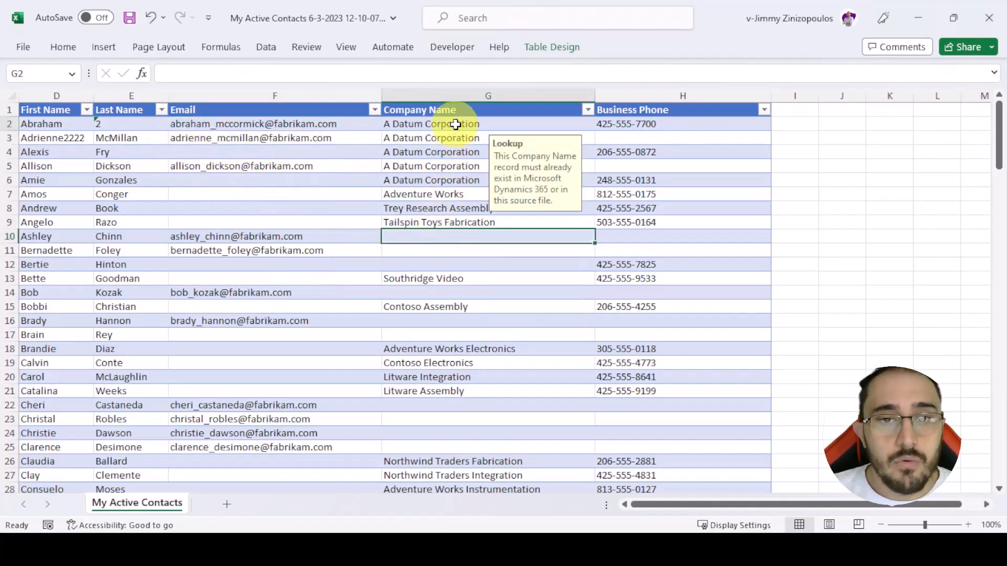
click(625, 122)
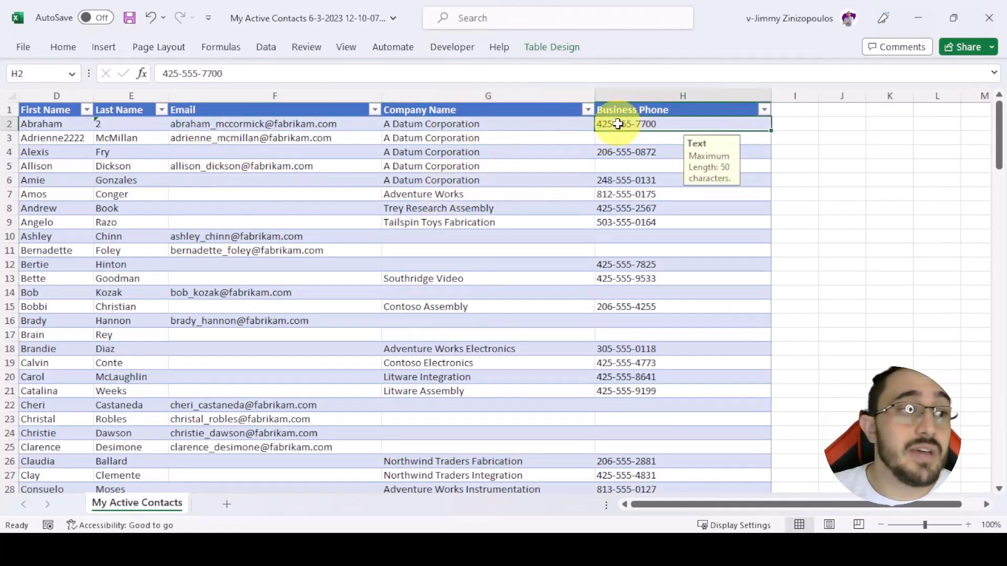
- Switch to Dynamics 365, cancel the column editing and look through the fields on the first listed contact's record
key(alt+Tab)
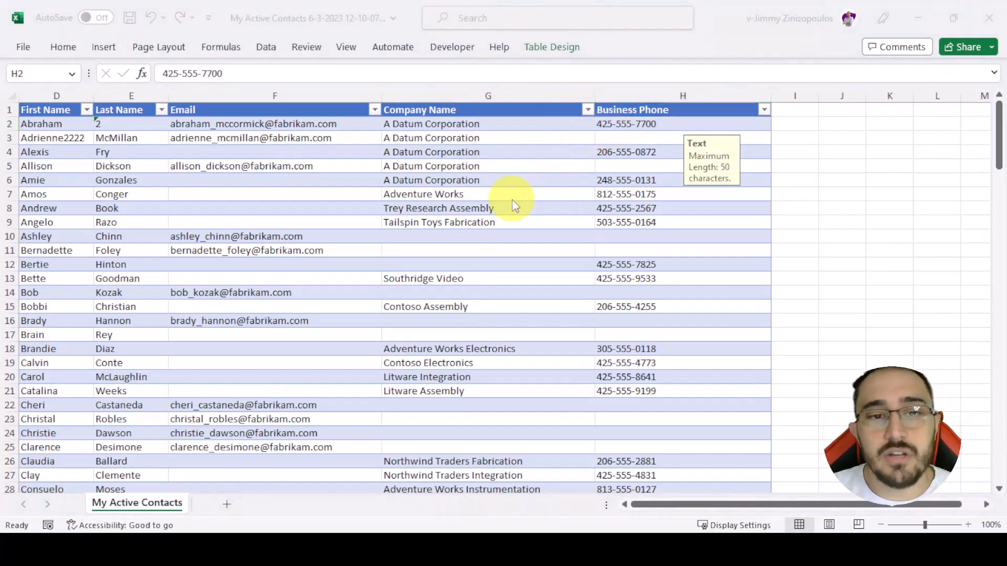
key(alt+Tab)
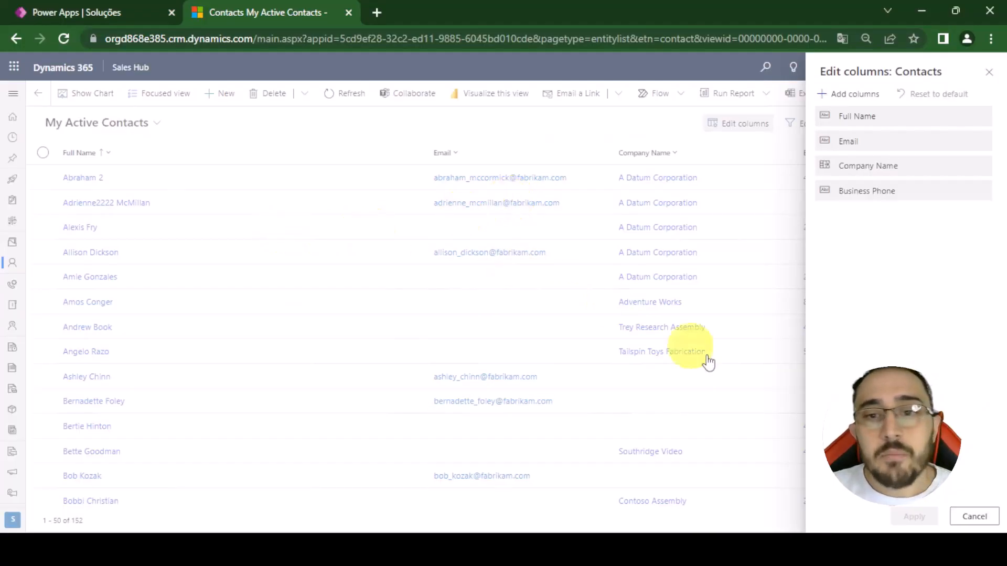
click(980, 518)
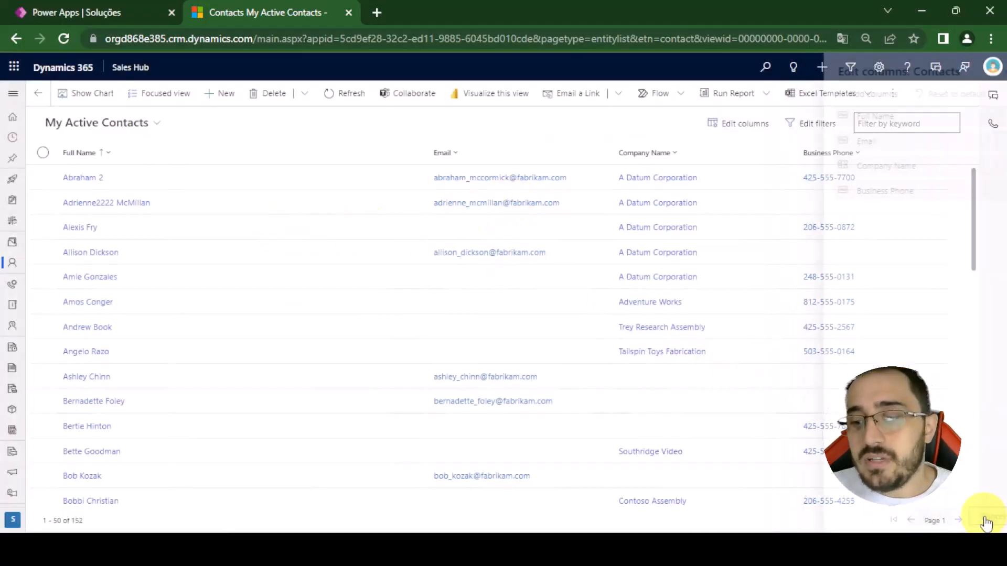
click(80, 178)
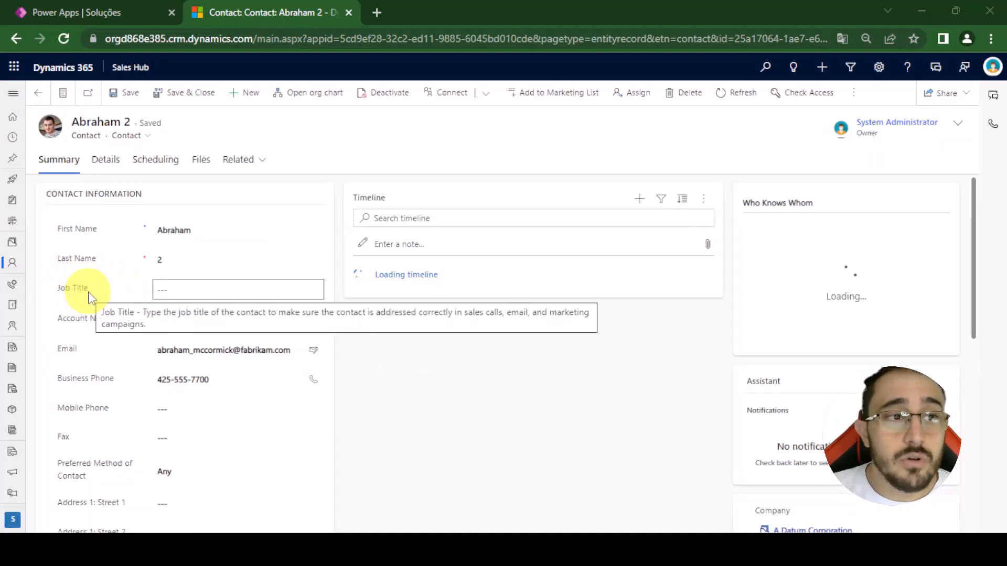
click(37, 98)
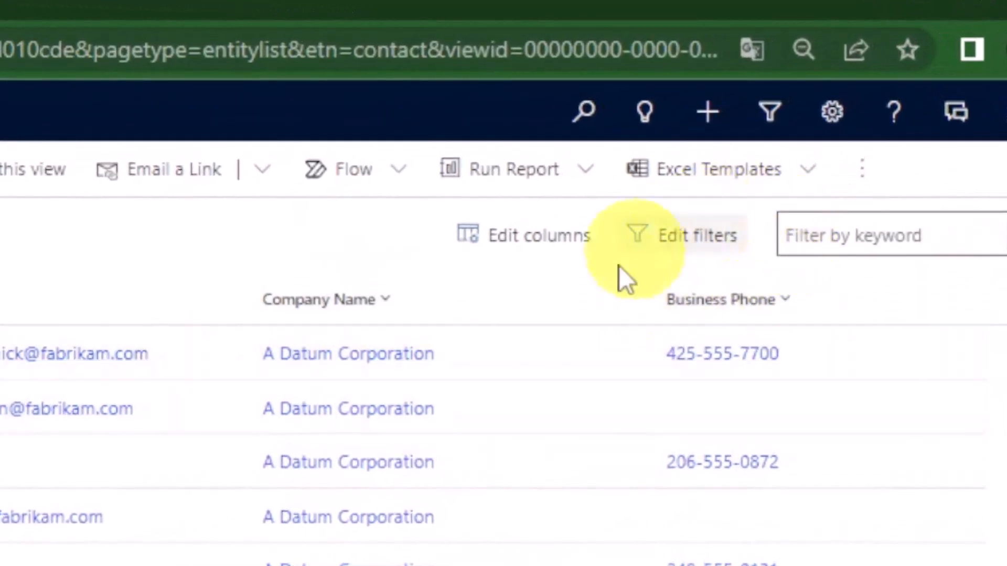
- Add the Job Title column to the My Active Contacts view and apply the change
click(517, 266)
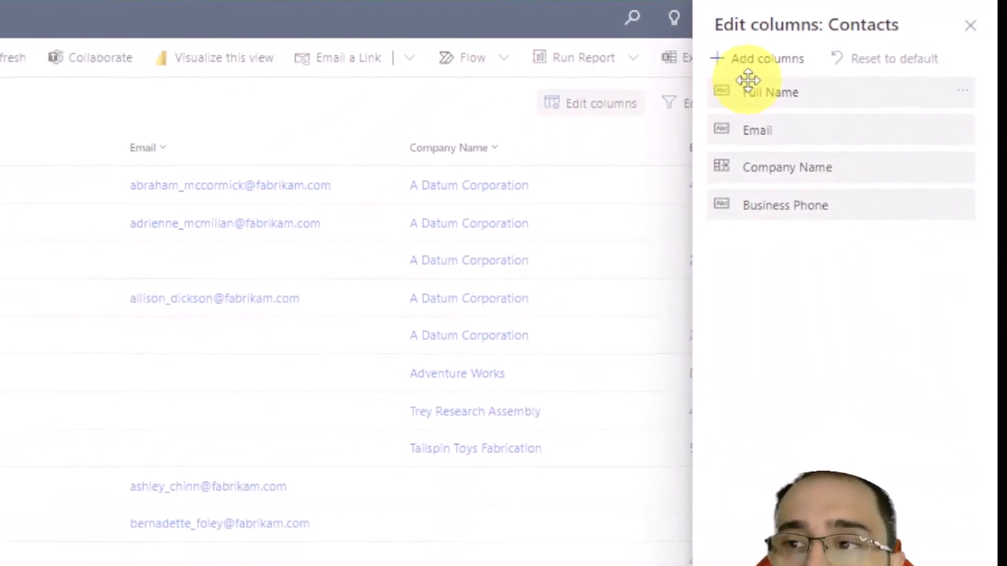
click(756, 62)
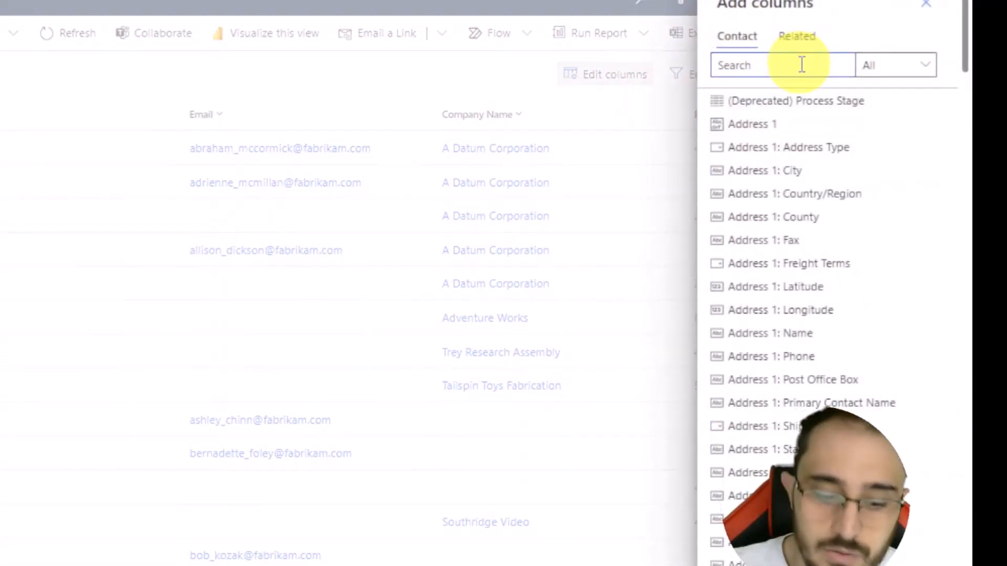
text(job)
click(767, 107)
click(930, 168)
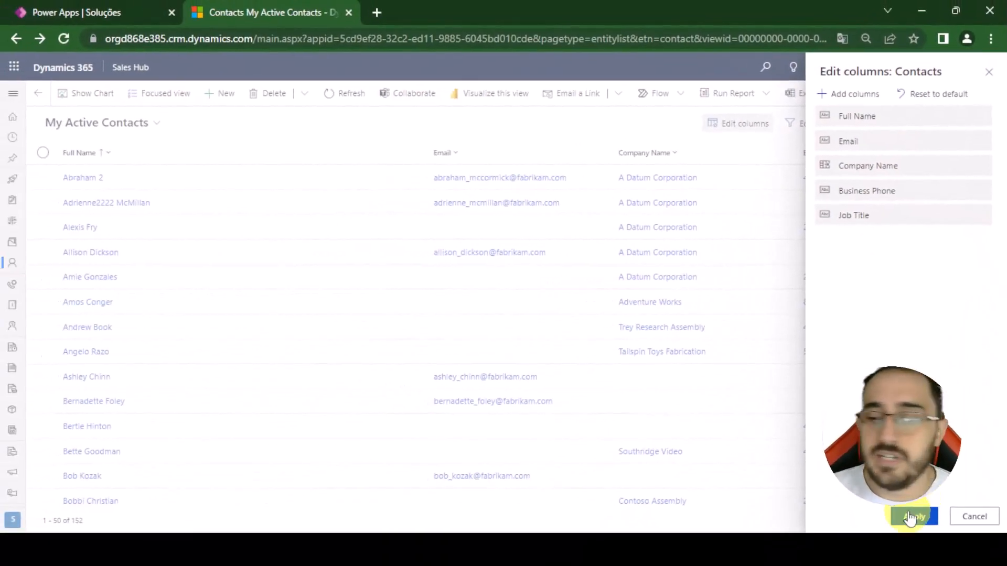
click(911, 517)
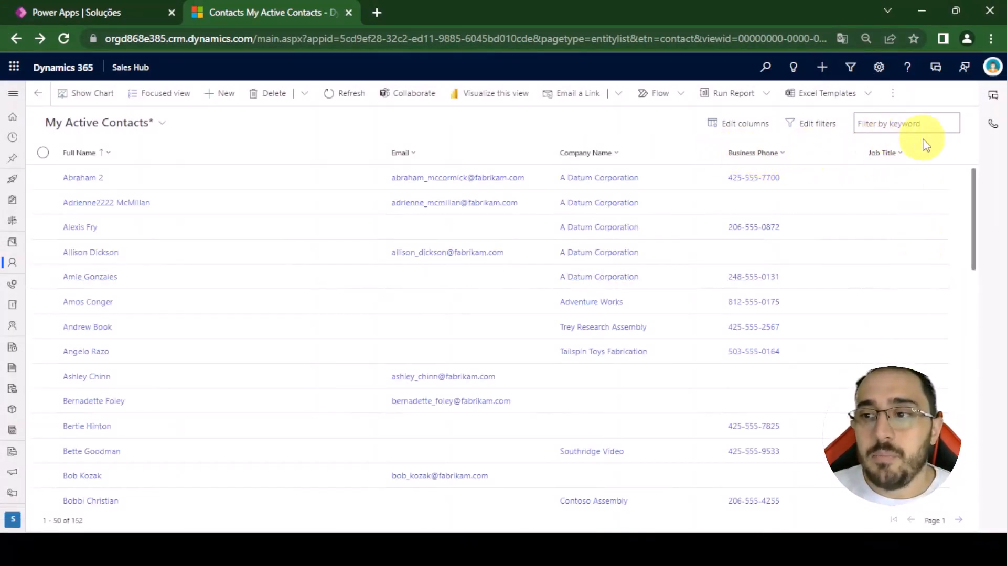
- Move the Job Title column between Email and Company Name in the My Active Contacts view and apply the change
click(740, 125)
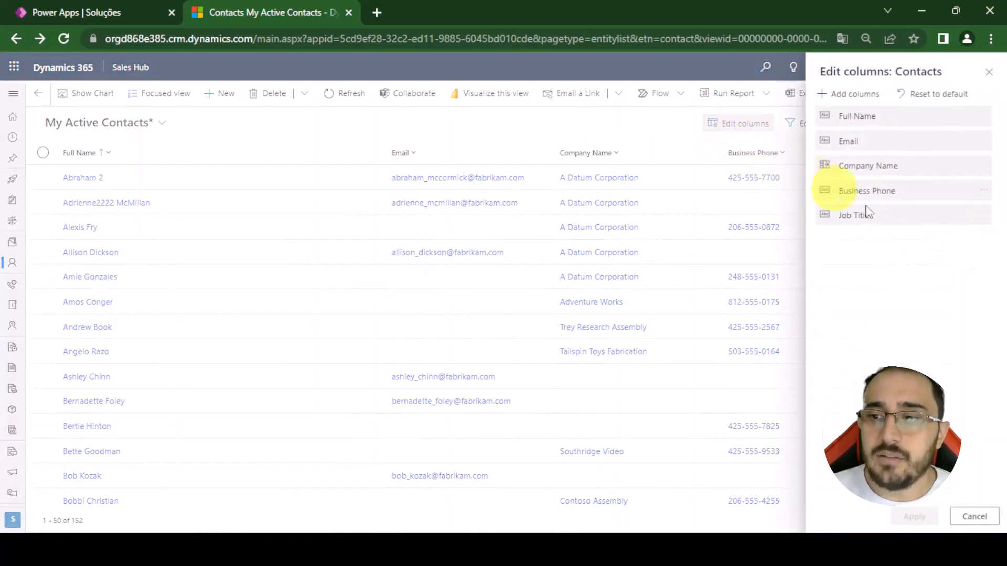
drag(953, 216, 945, 169)
click(912, 517)
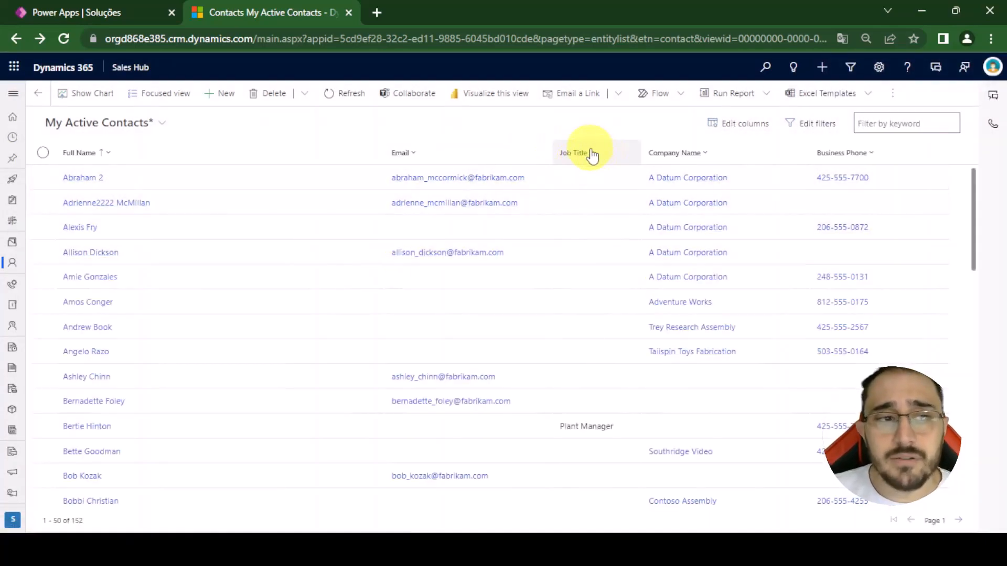
- Export the contacts view to Excel and check the Job Title column in the exported workbook
click(891, 93)
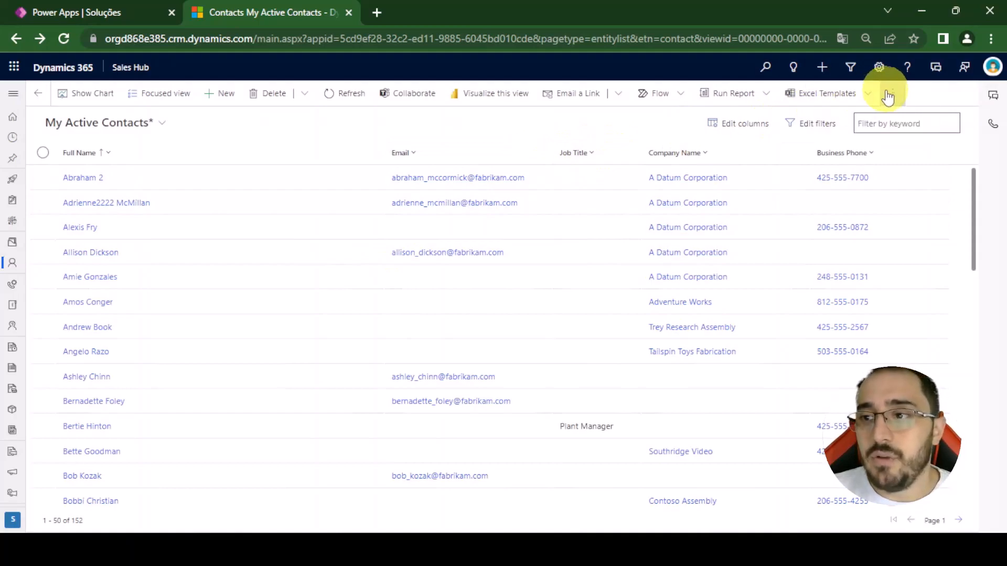
click(787, 125)
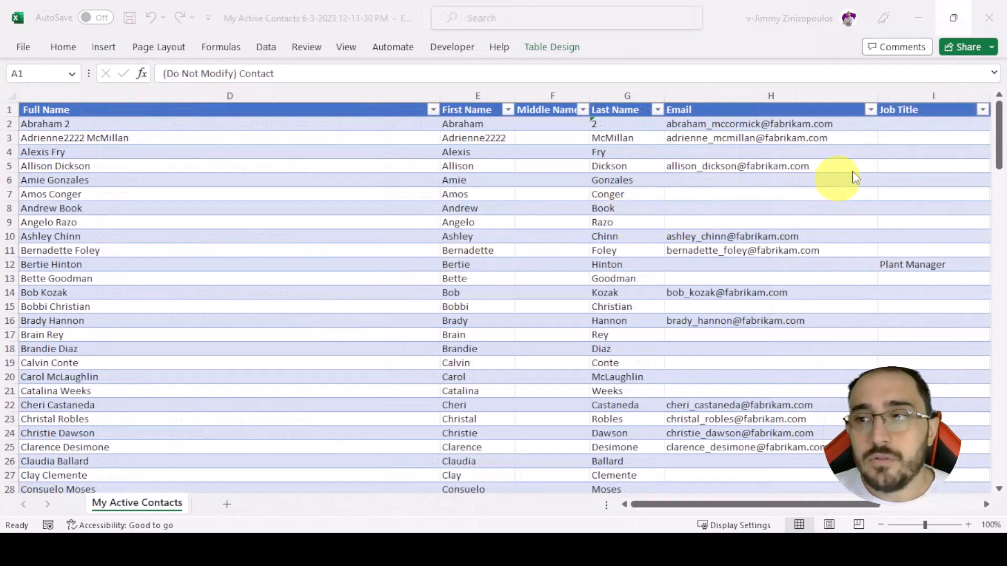
scroll(614, 176, right, 3)
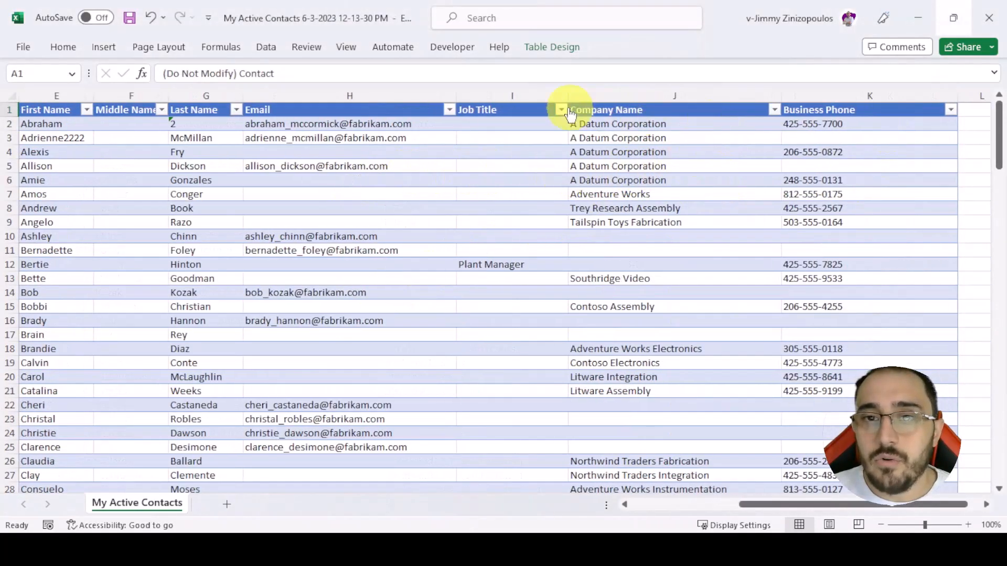
click(508, 94)
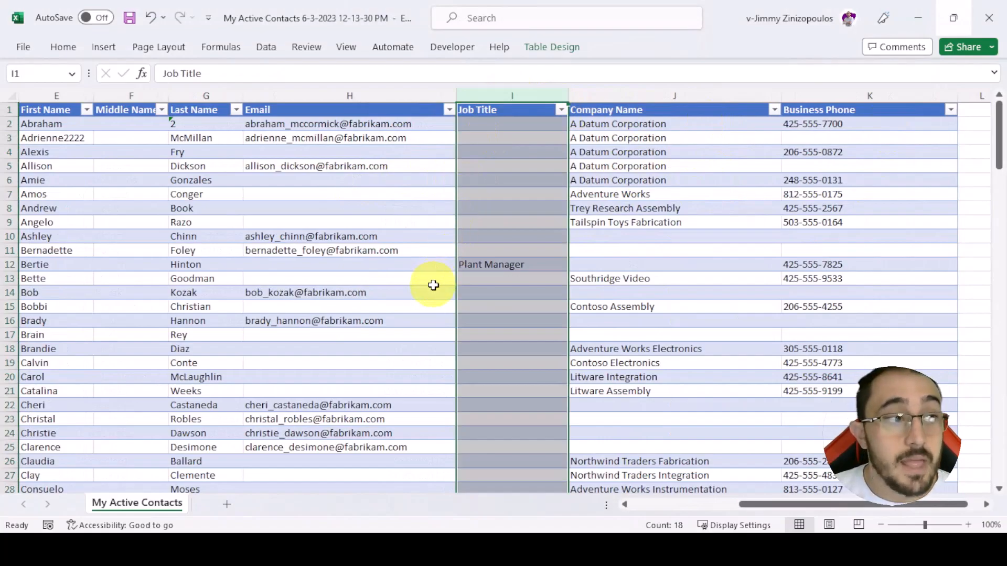
click(517, 151)
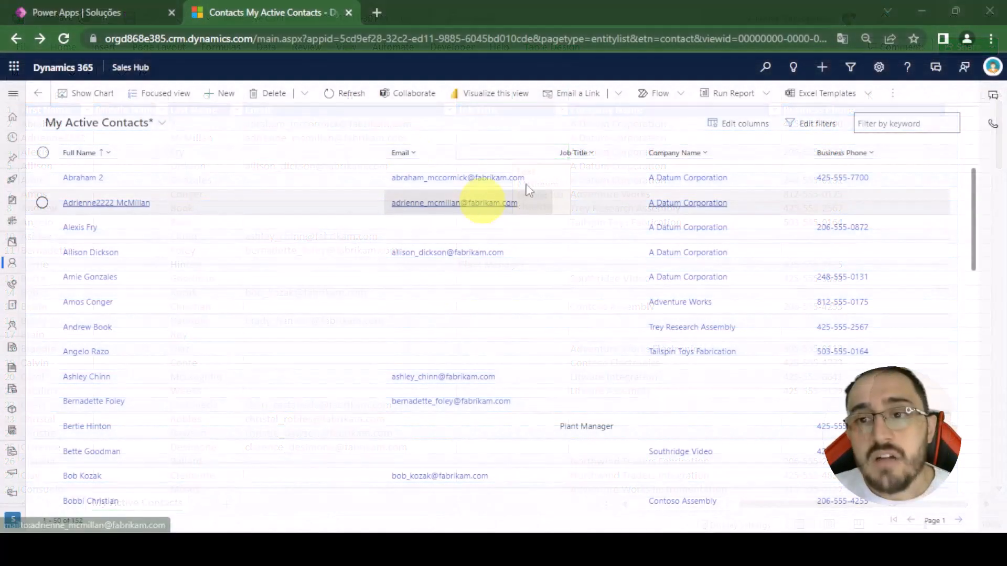
- Switch back to Dynamics 365 and add the Gender column to the contacts view
click(750, 127)
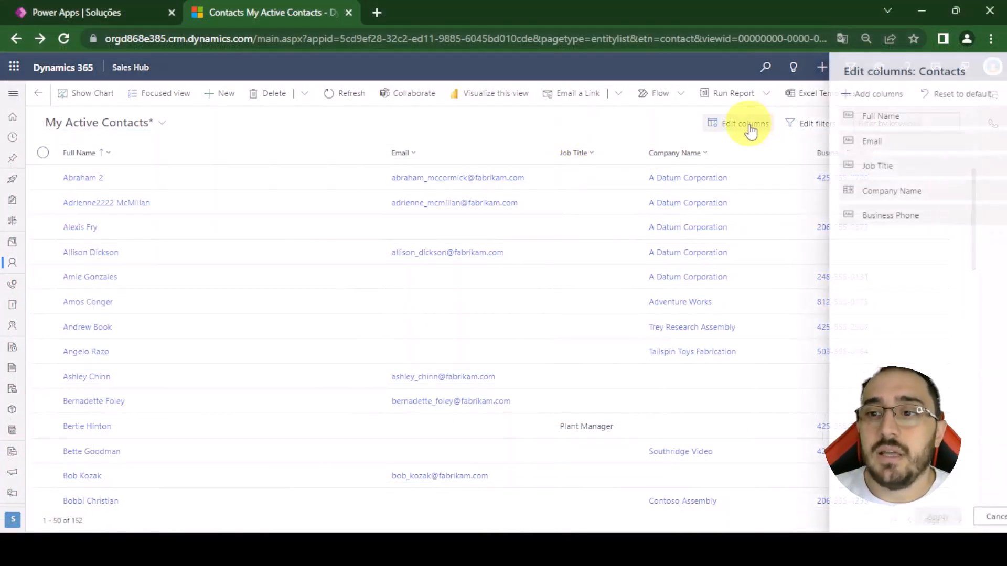
click(860, 96)
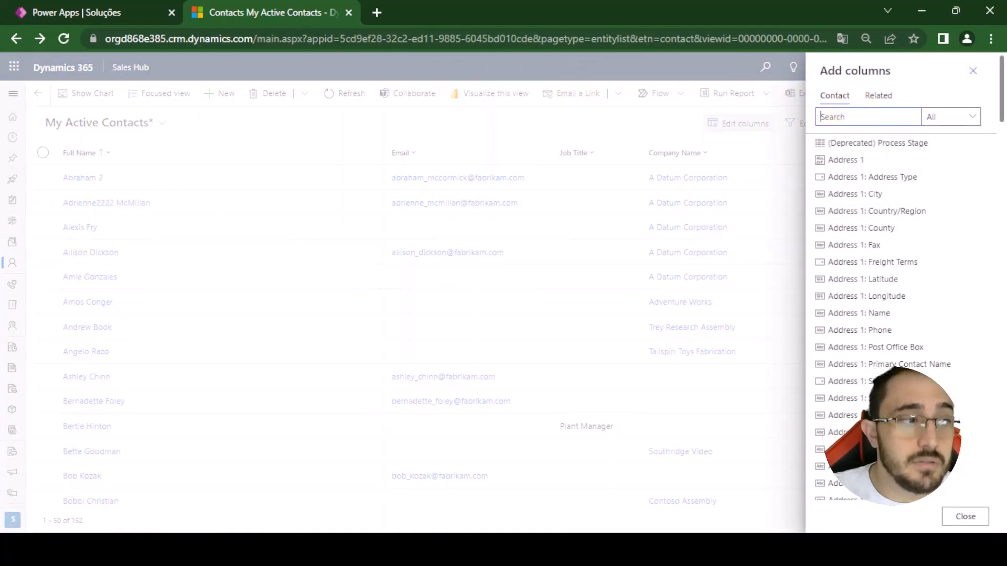
click(846, 118)
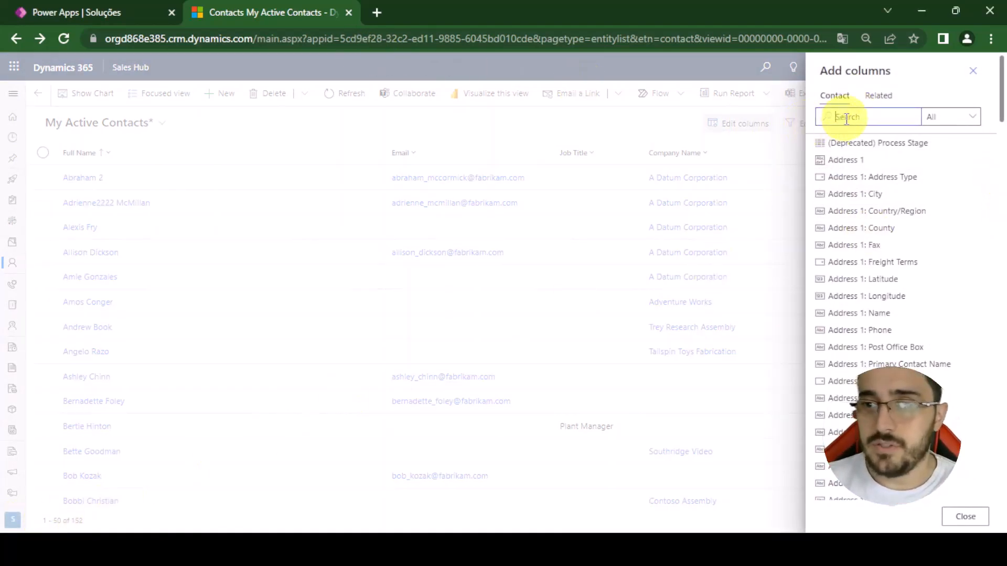
text(gen)
click(847, 145)
- Find the Birthday field with the search text "bir" and add it as a column
click(845, 122)
drag(833, 118, 807, 125)
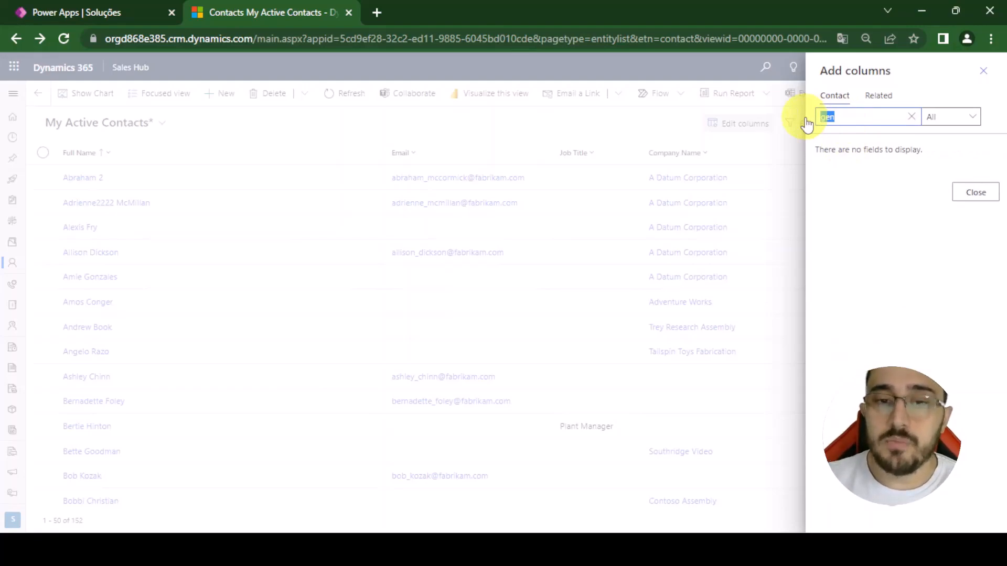
text(b)
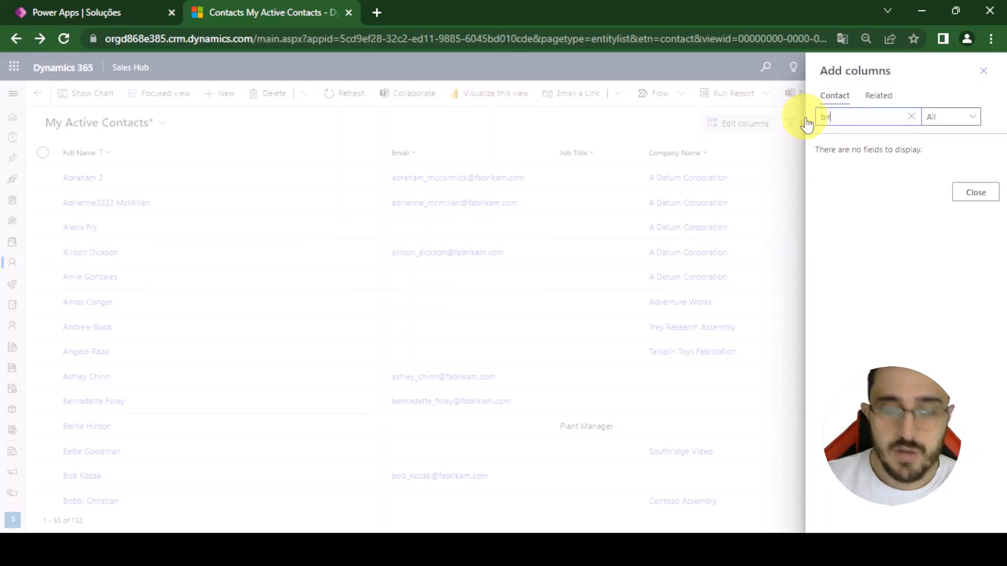
text(ir)
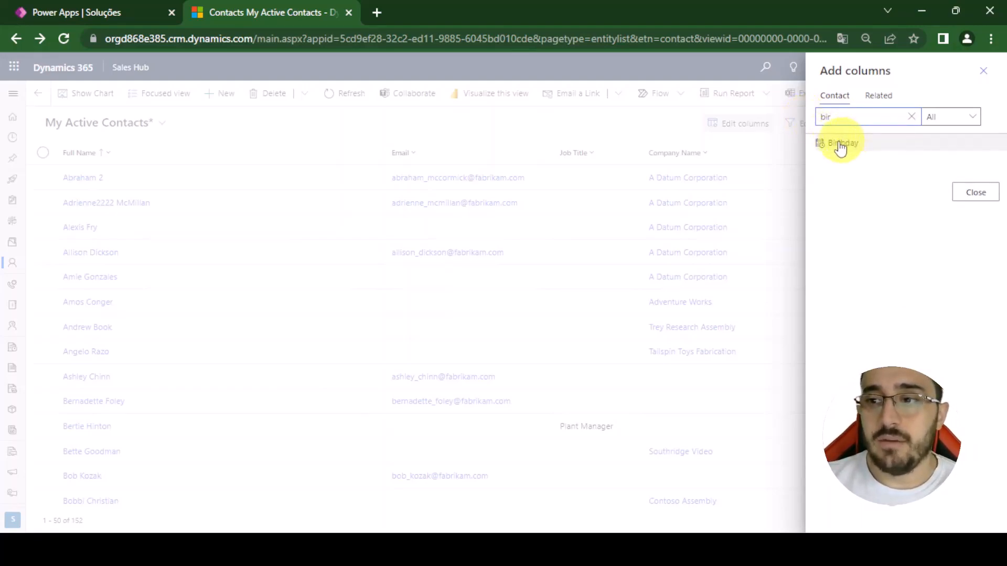
click(821, 149)
- Search the fields for "mark", add the Send Marketing Materials column and apply the column changes to the view
drag(871, 119, 786, 124)
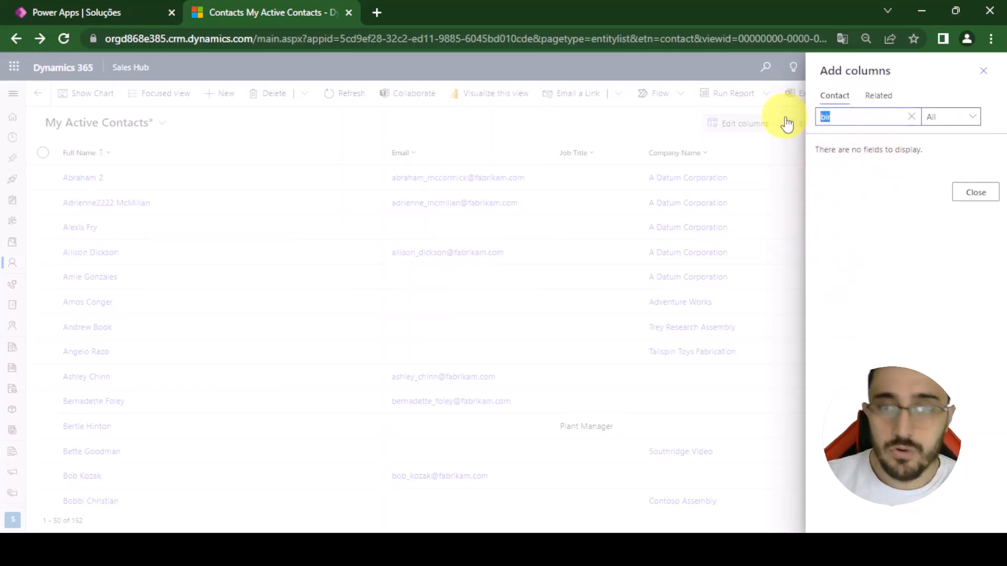
text(mark)
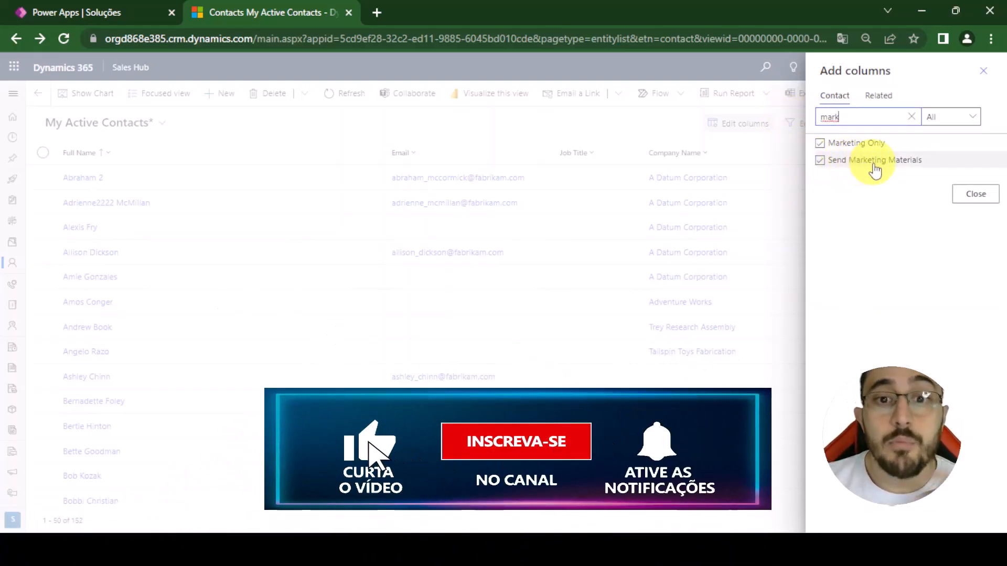
click(875, 169)
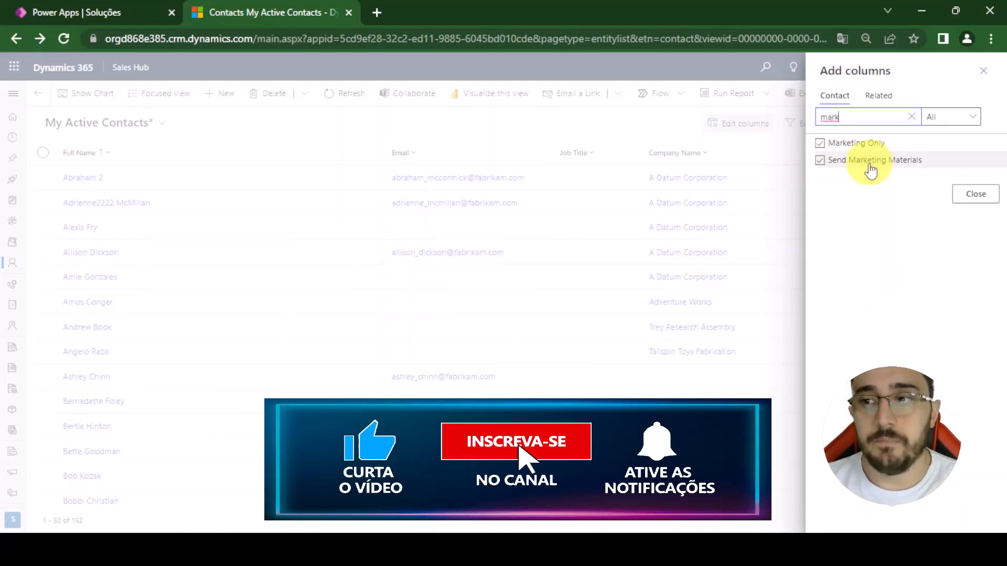
click(971, 194)
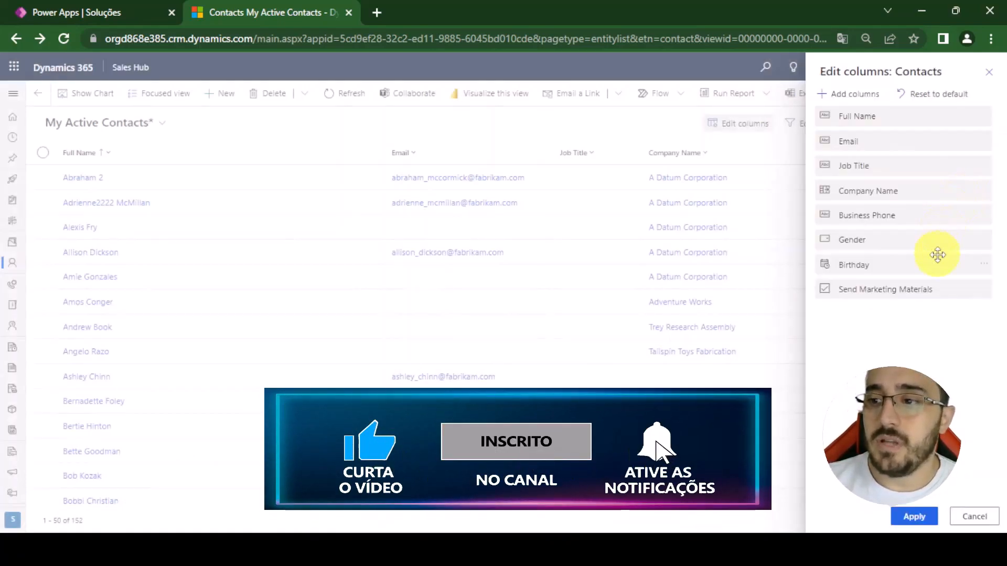
click(912, 517)
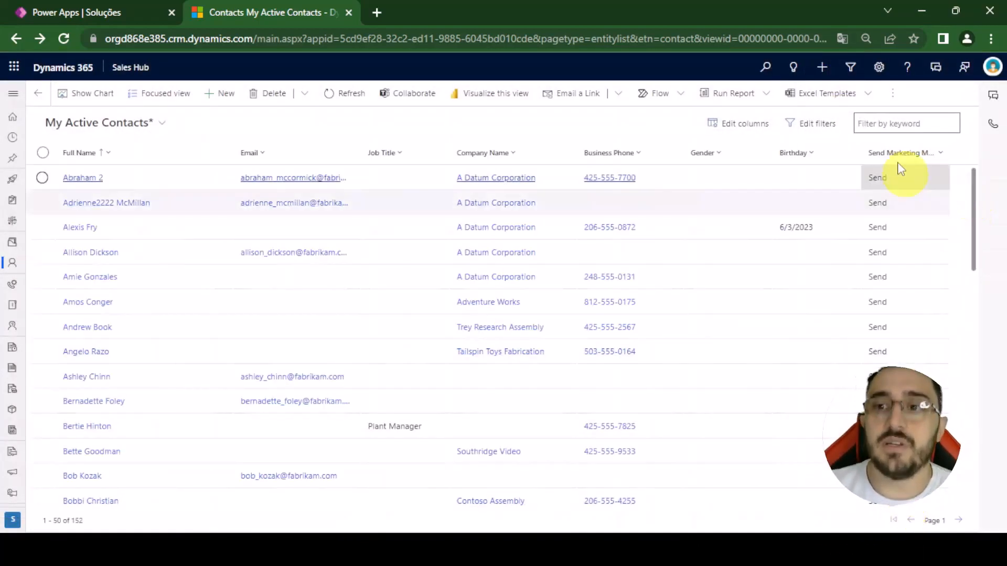
- Export the updated contacts view to Excel and review the Gender, Birthday and Send Marketing Materials columns in the workbook
click(892, 93)
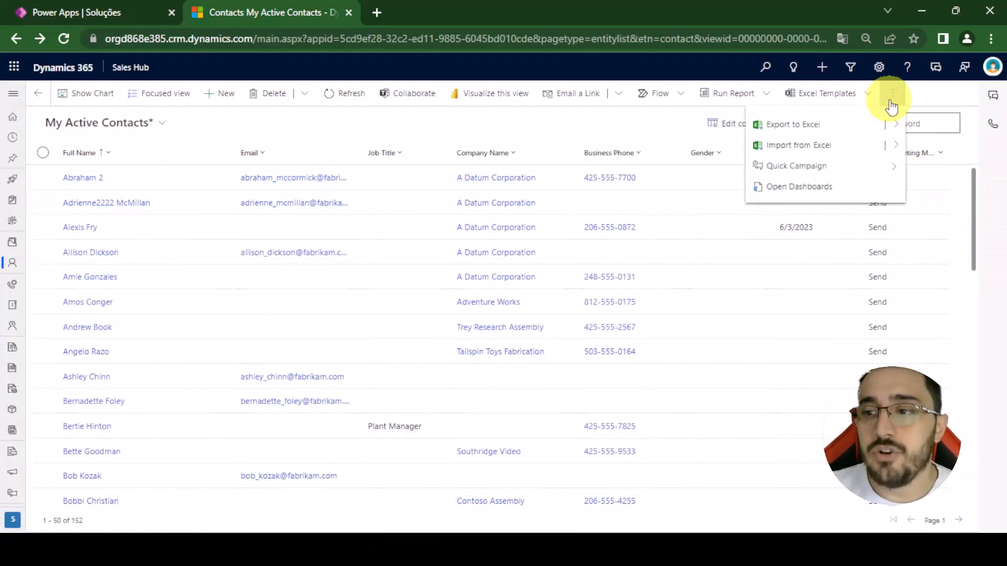
click(818, 128)
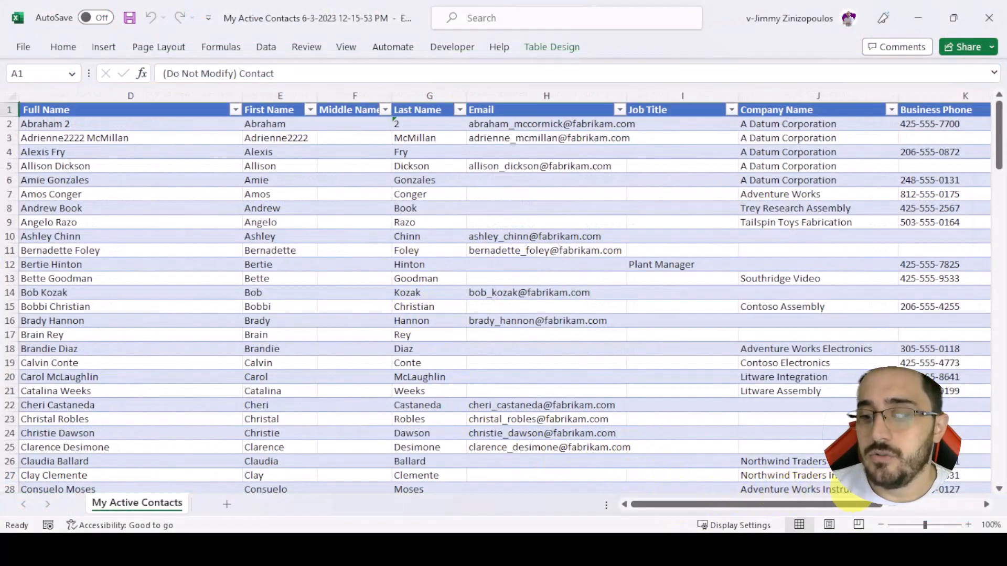
click(918, 506)
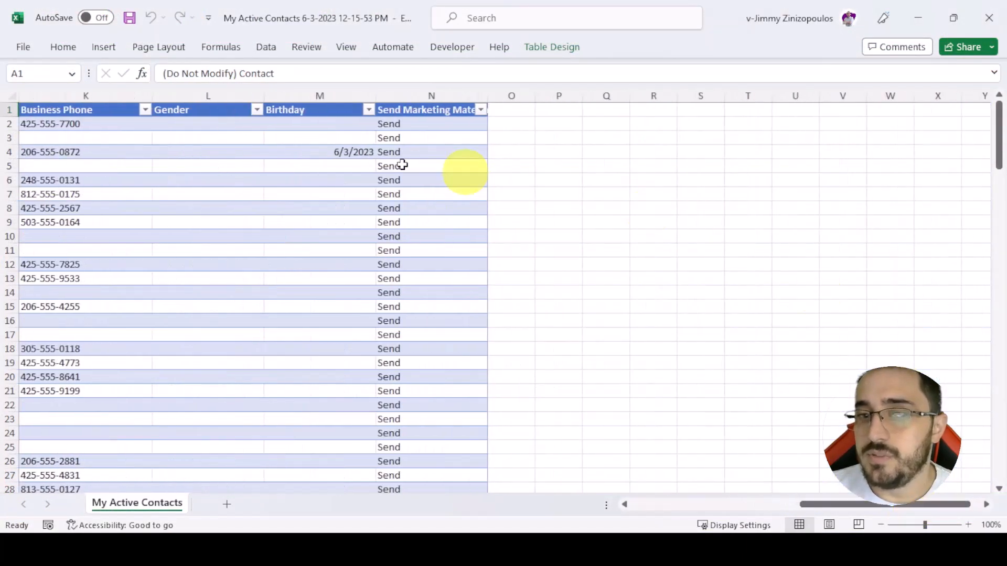
click(181, 110)
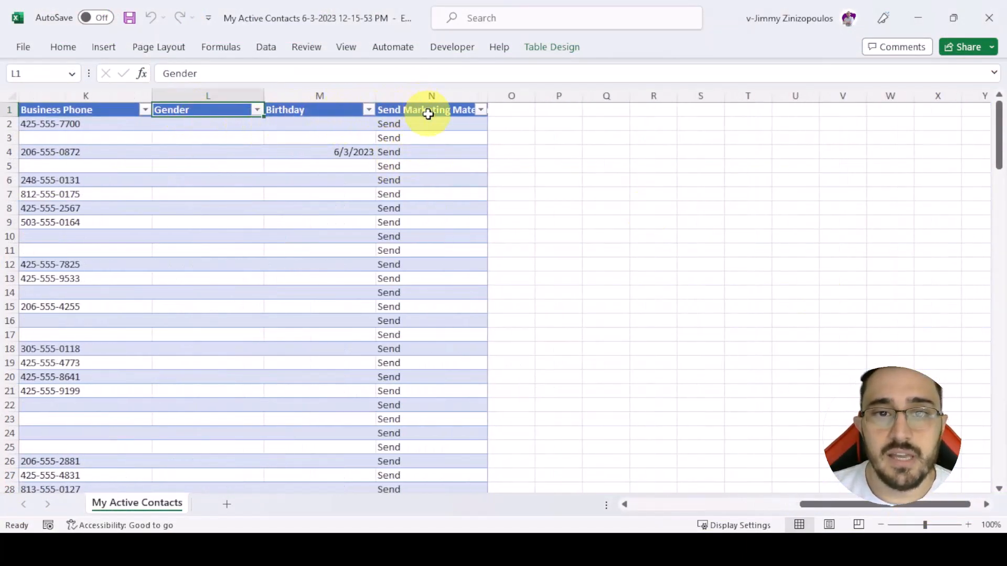
click(792, 505)
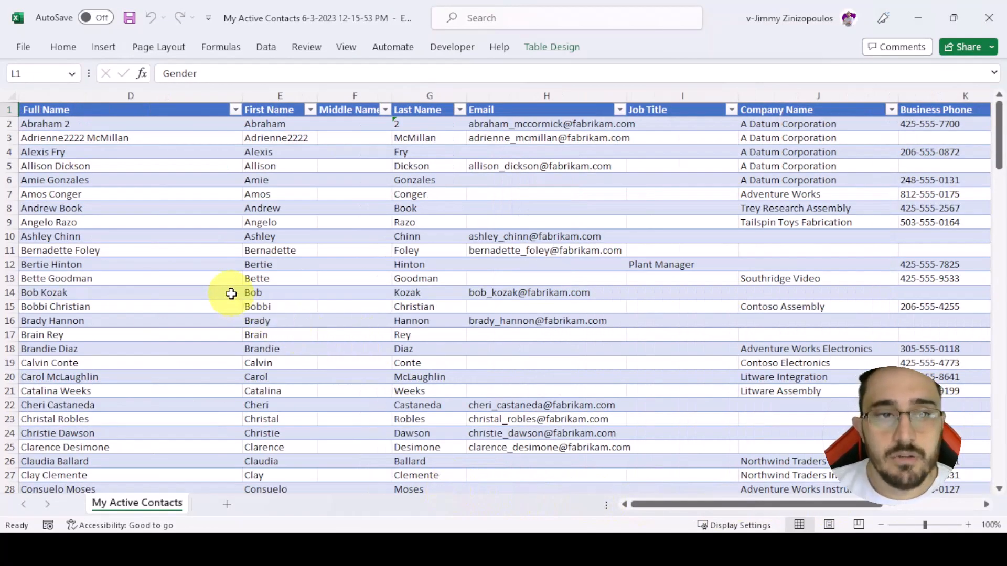
- Delete the Full Name and Middle Name columns from the exported contacts table
click(131, 95)
right_click(131, 98)
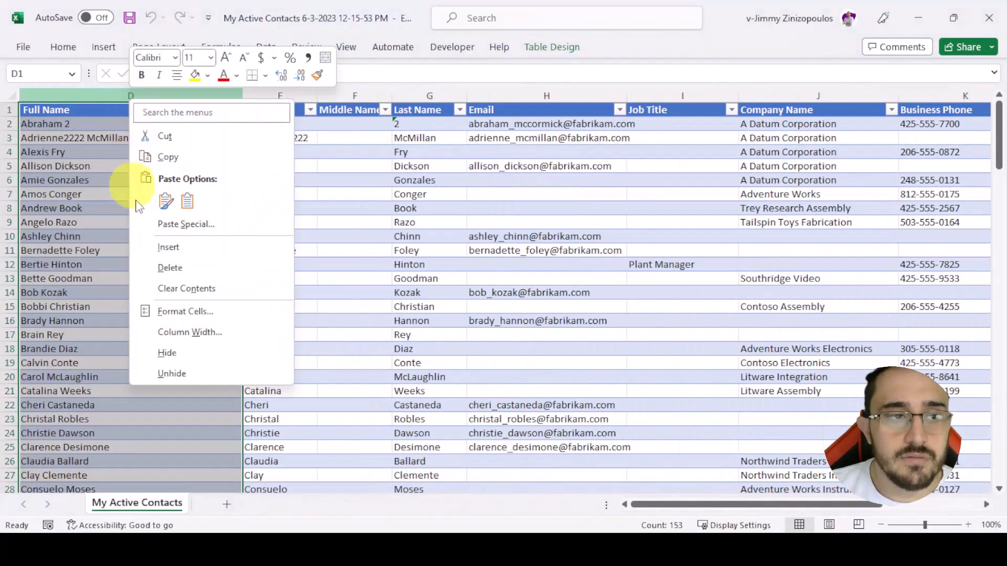
click(180, 269)
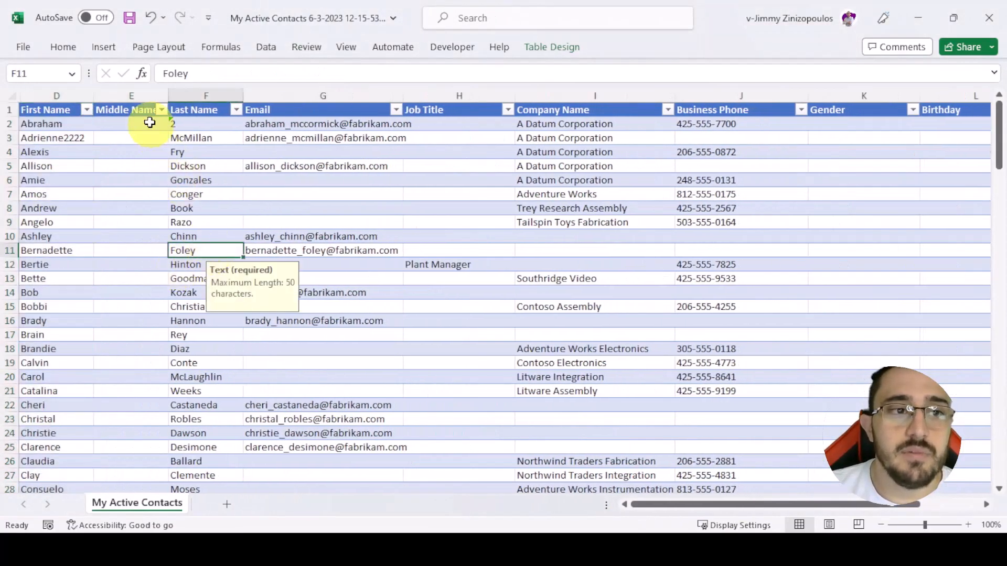
click(141, 96)
right_click(142, 98)
click(180, 266)
click(337, 236)
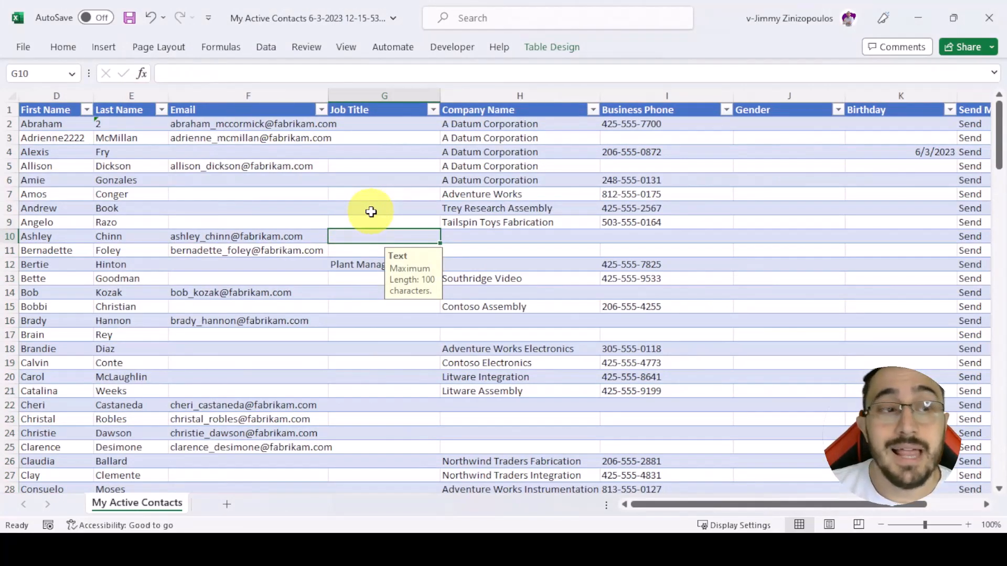
- Examine the entry hints on the First Name and Last Name cells of the first contact row
click(407, 156)
key(Up)
key(Up)
key(Left)
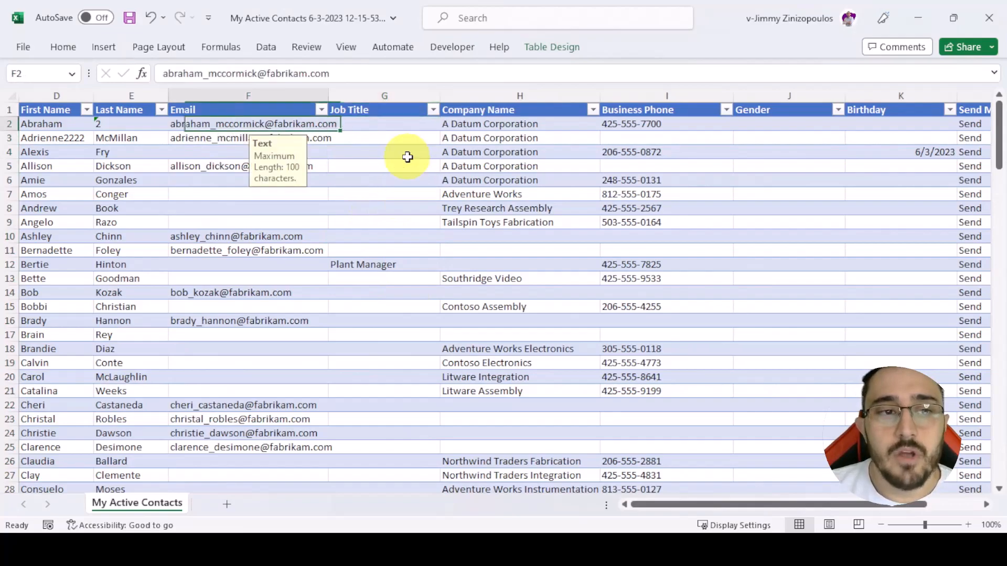
key(Left)
key(Left)
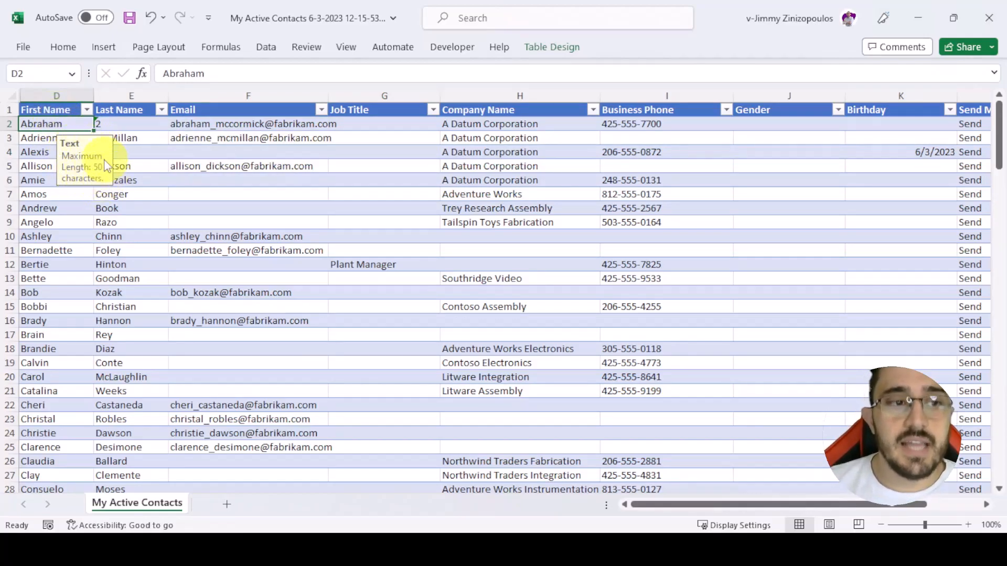
click(109, 124)
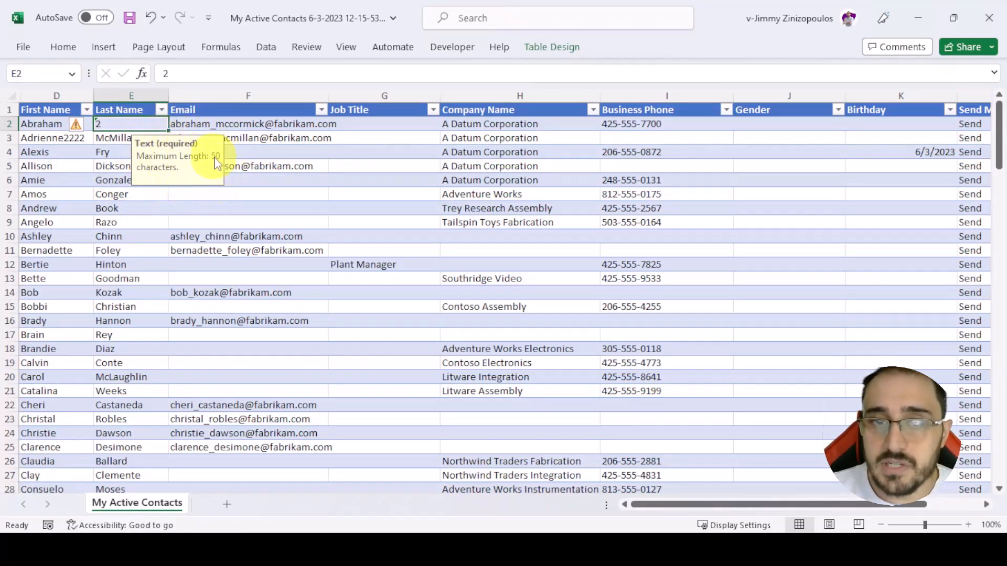
- Glance at the Dynamics 365 contacts list, return to Excel and examine the first contact's Email, Job Title and Company Name cells
key(alt+Tab)
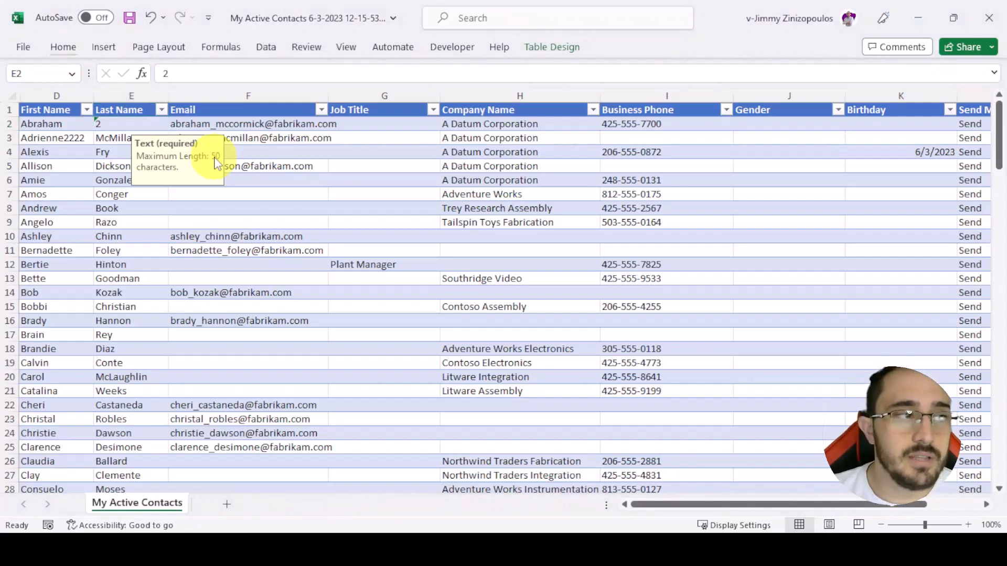
key(alt+Tab)
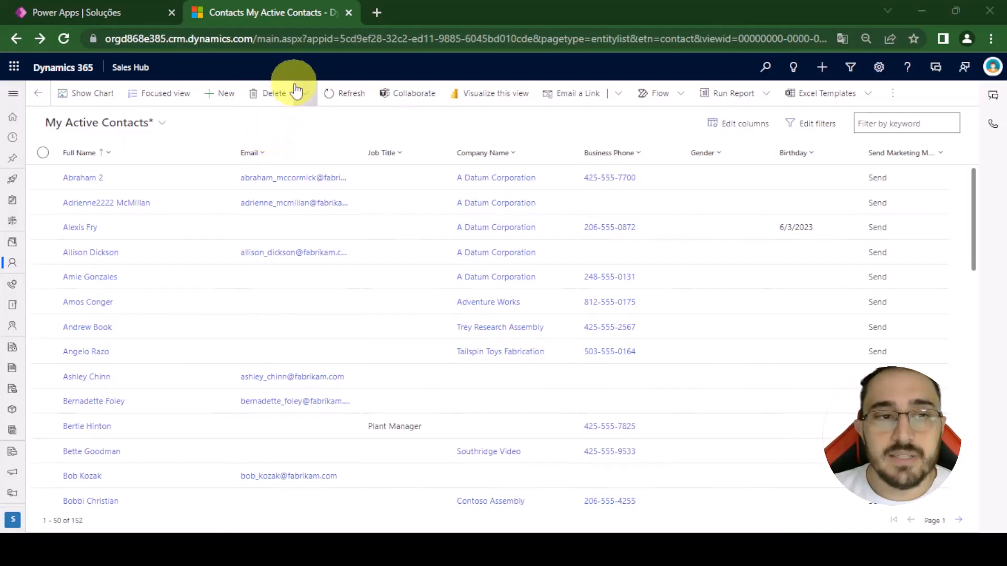
key(alt+Tab)
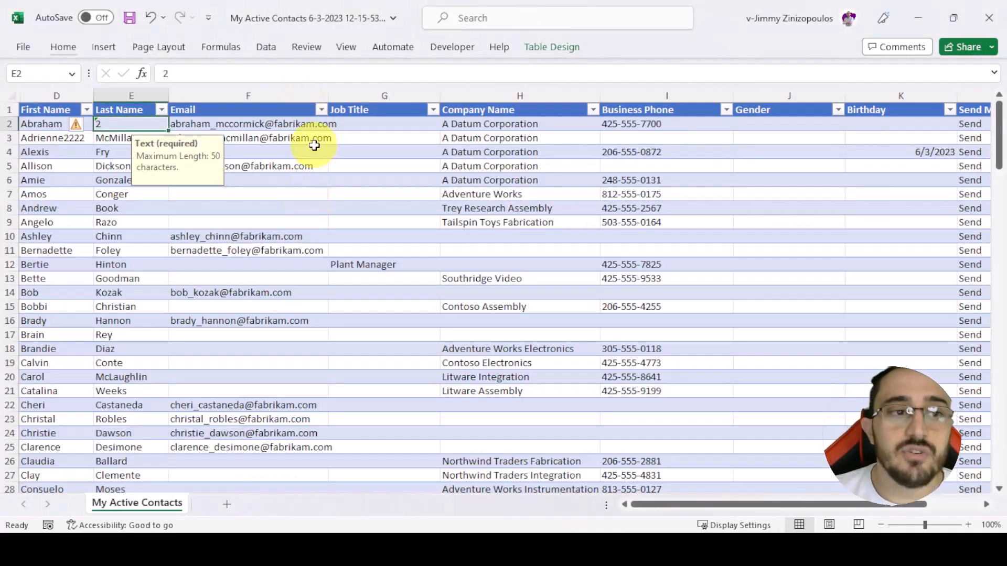
click(296, 125)
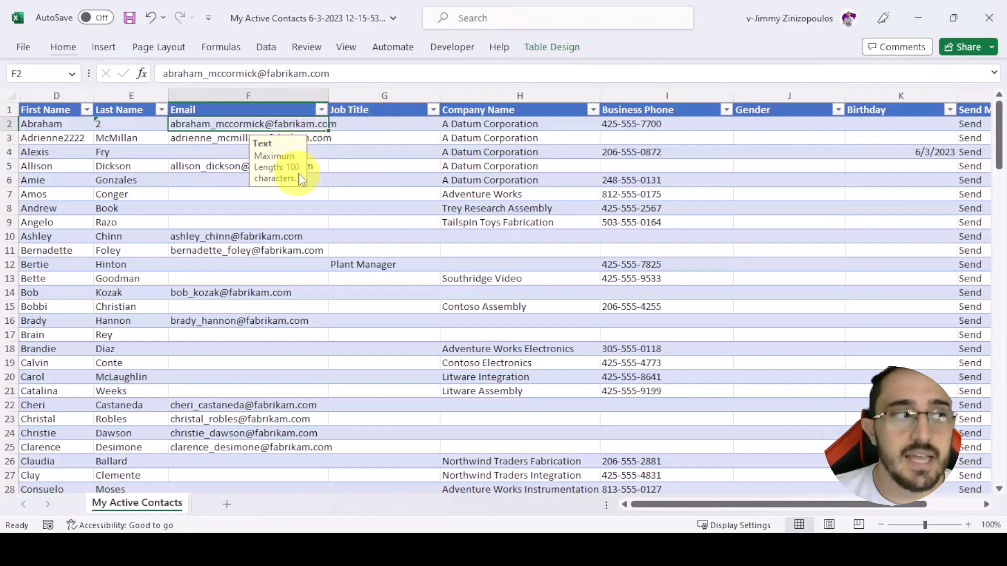
click(394, 127)
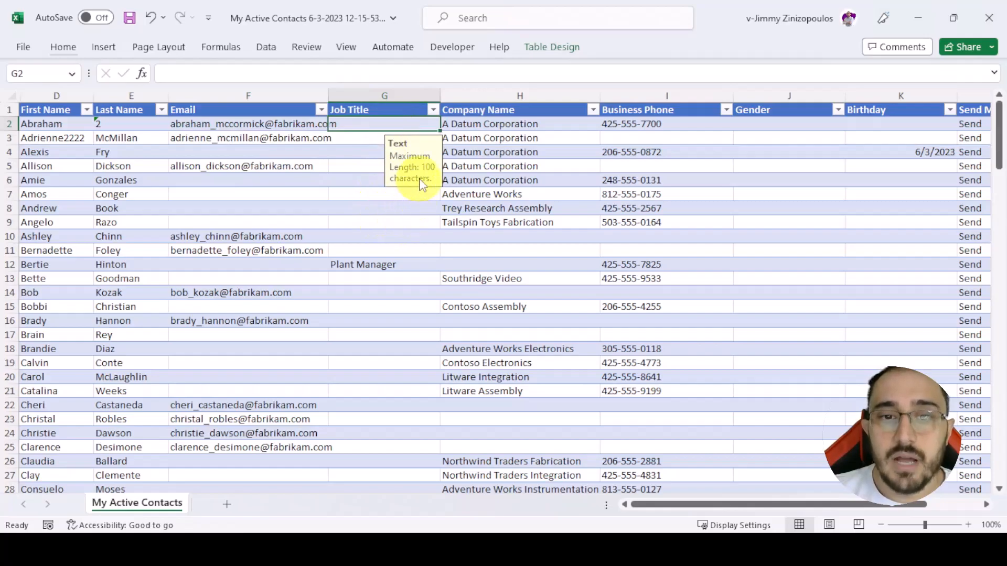
click(520, 126)
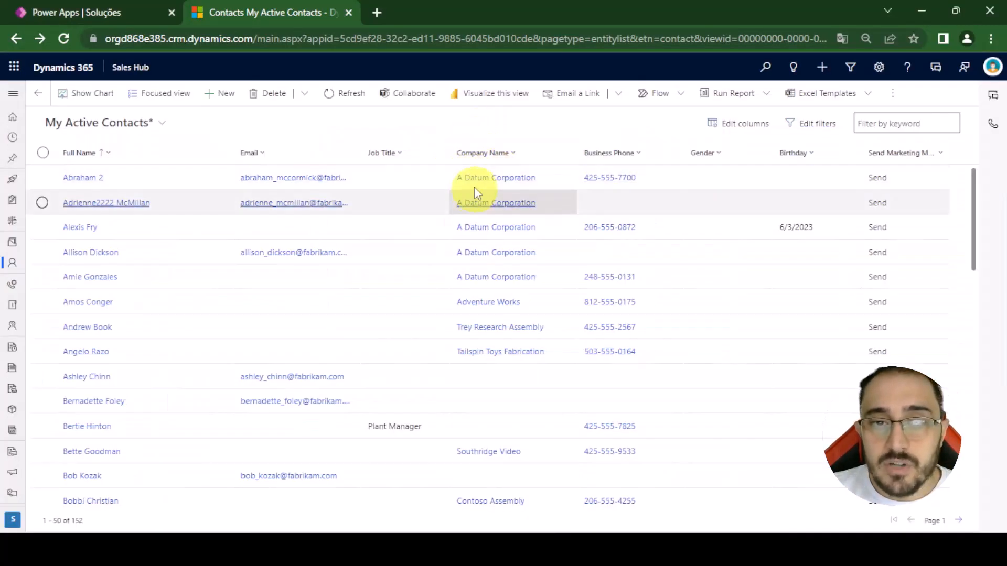
- Switch to Dynamics 365, show the active accounts list to compare account names with the Company Name column, and return to Excel
click(13, 94)
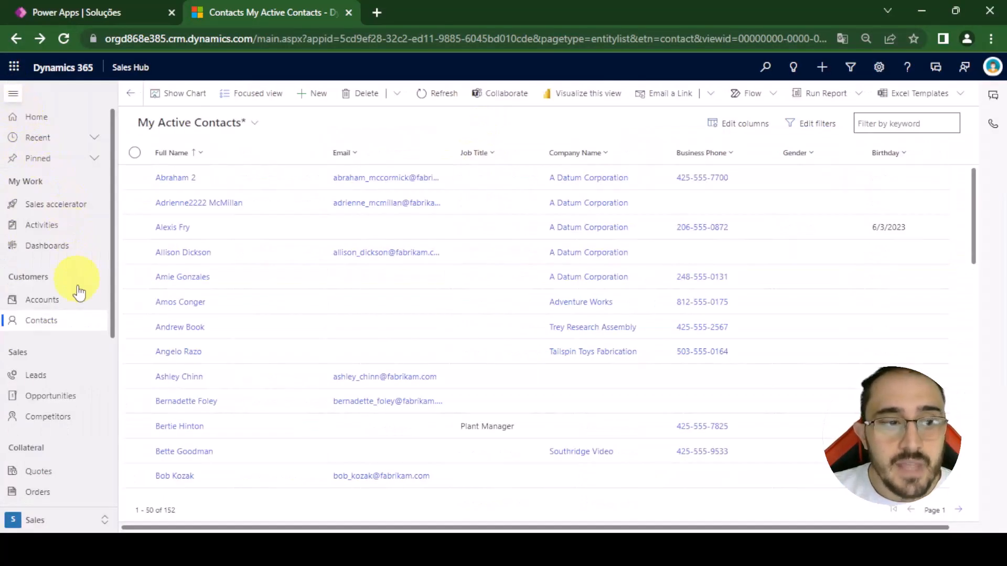
click(62, 302)
click(13, 93)
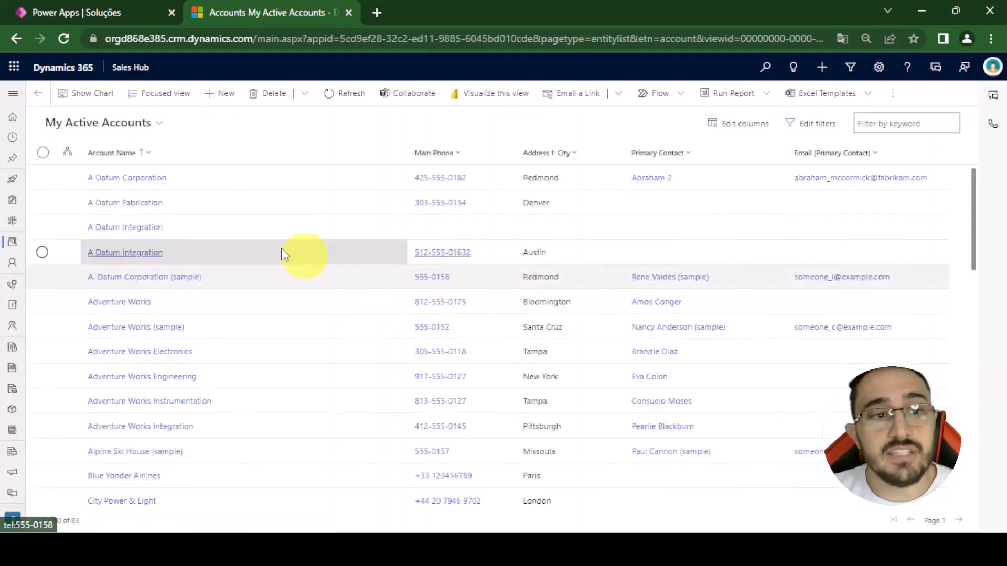
click(131, 179)
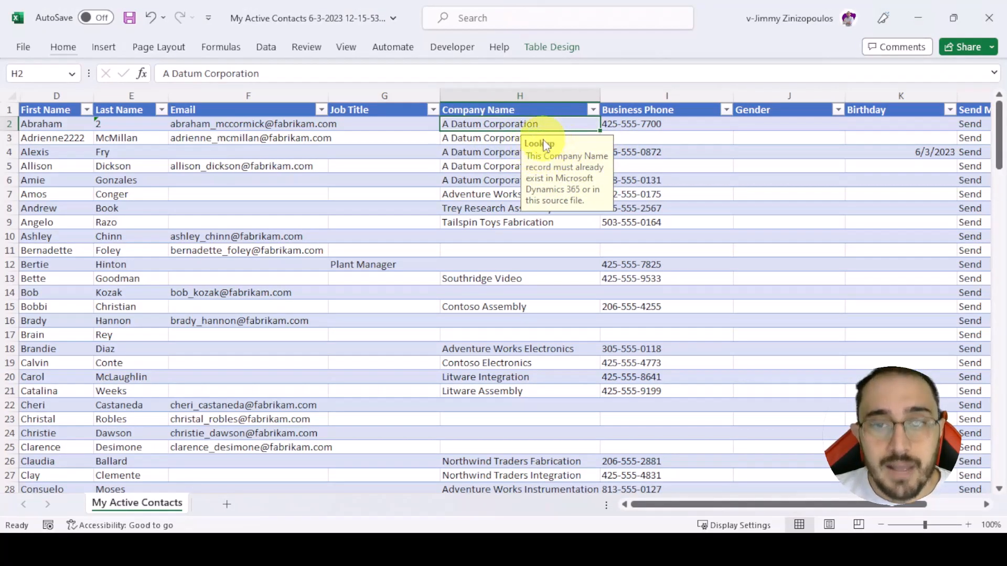
key(alt+Tab)
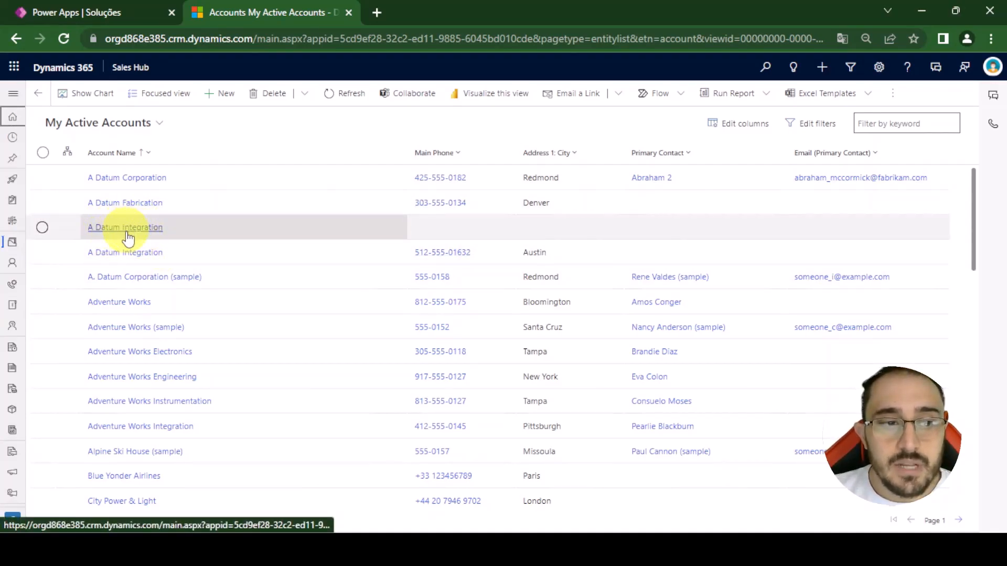
key(alt+Tab)
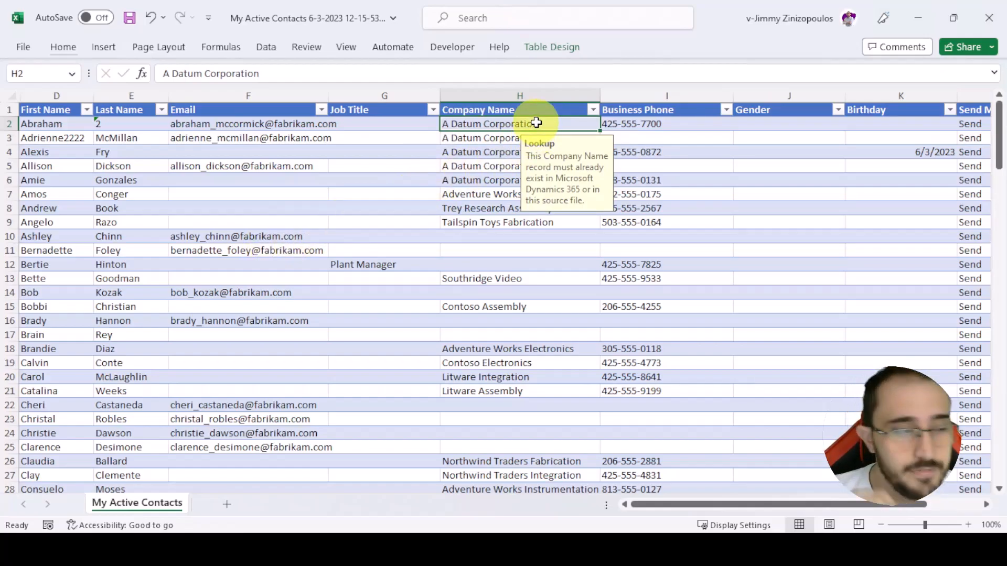
- Examine the entry hints on the first contact's Business Phone and Gender cells and view the allowed Gender options
key(Right)
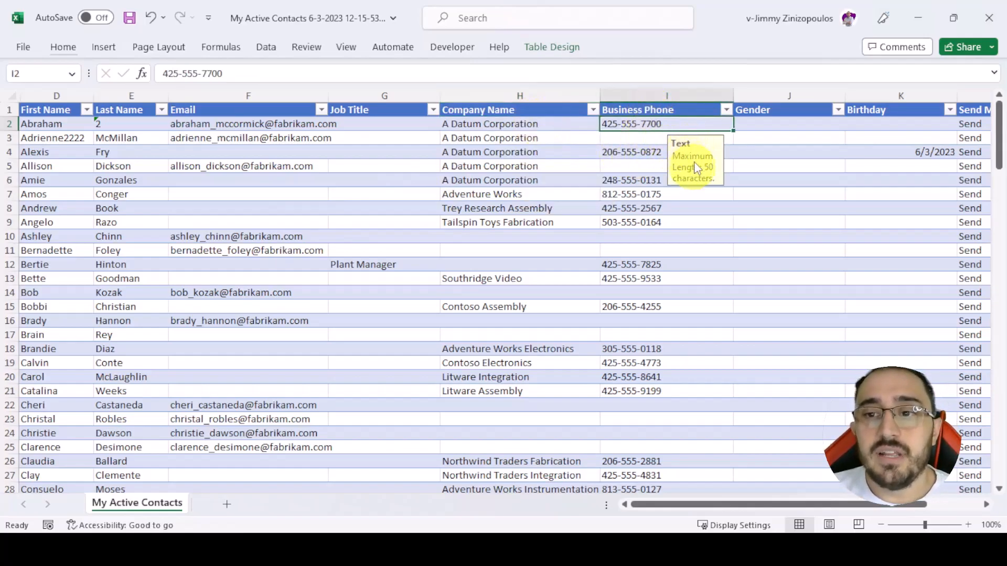
key(Right)
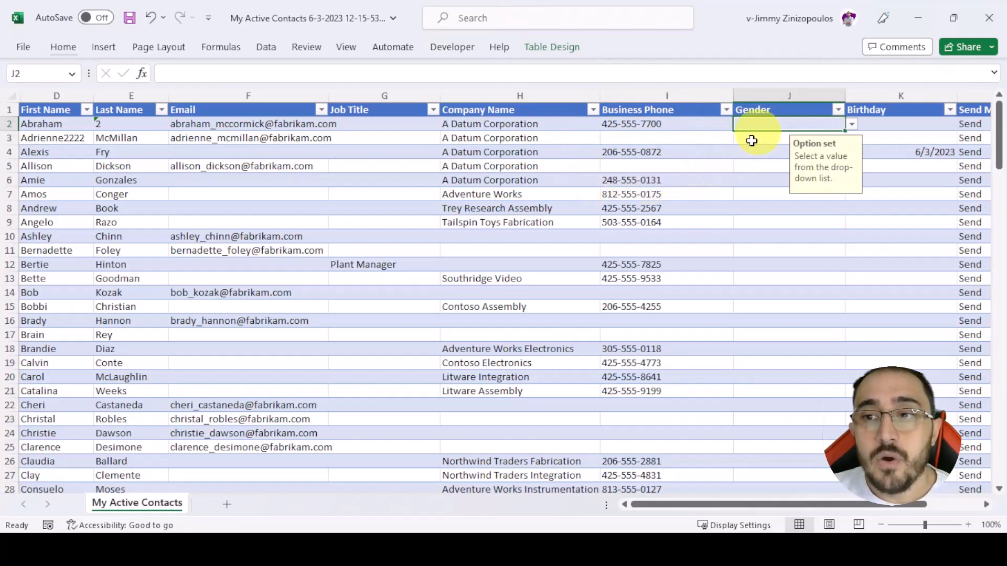
drag(703, 507, 771, 508)
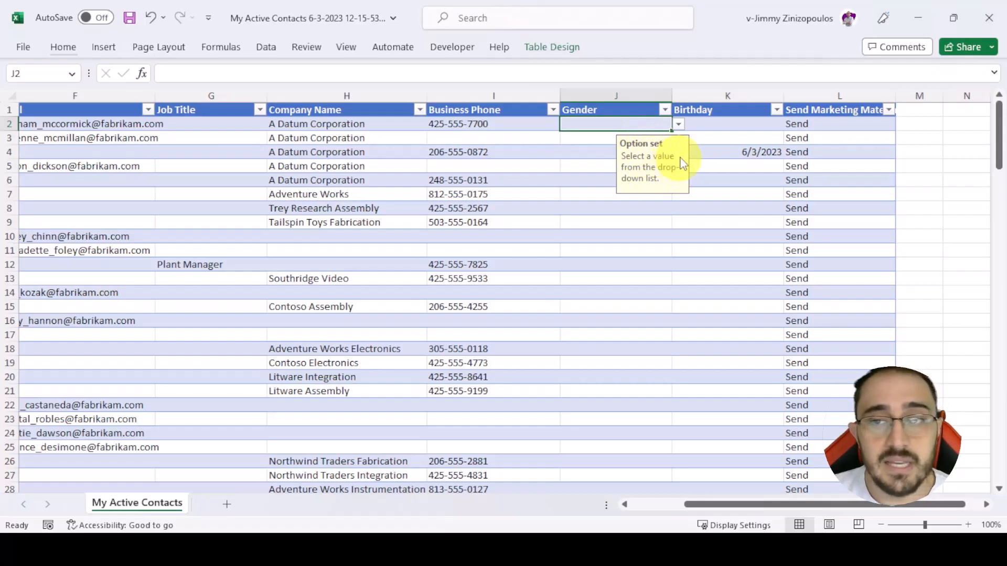
click(678, 126)
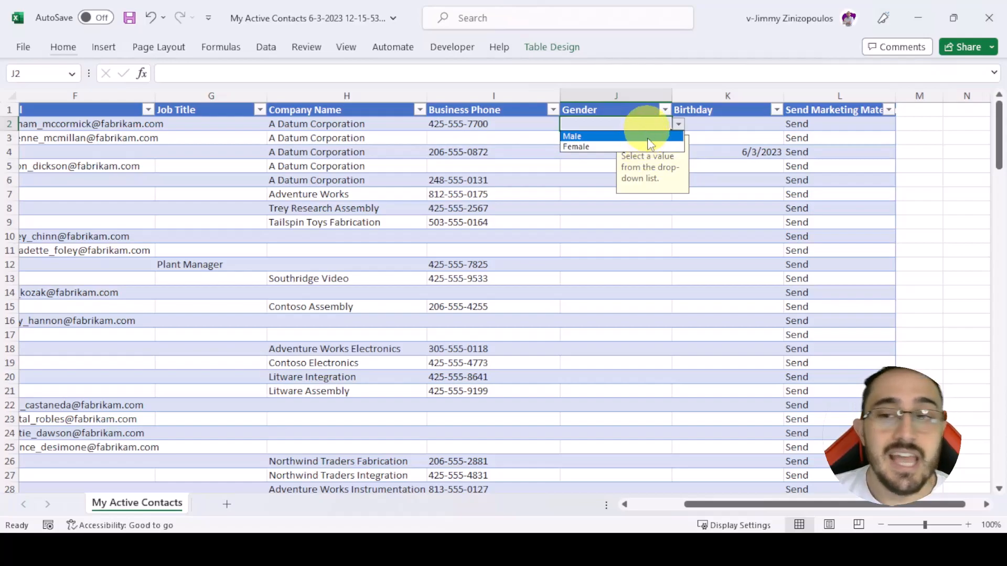
key(Escape)
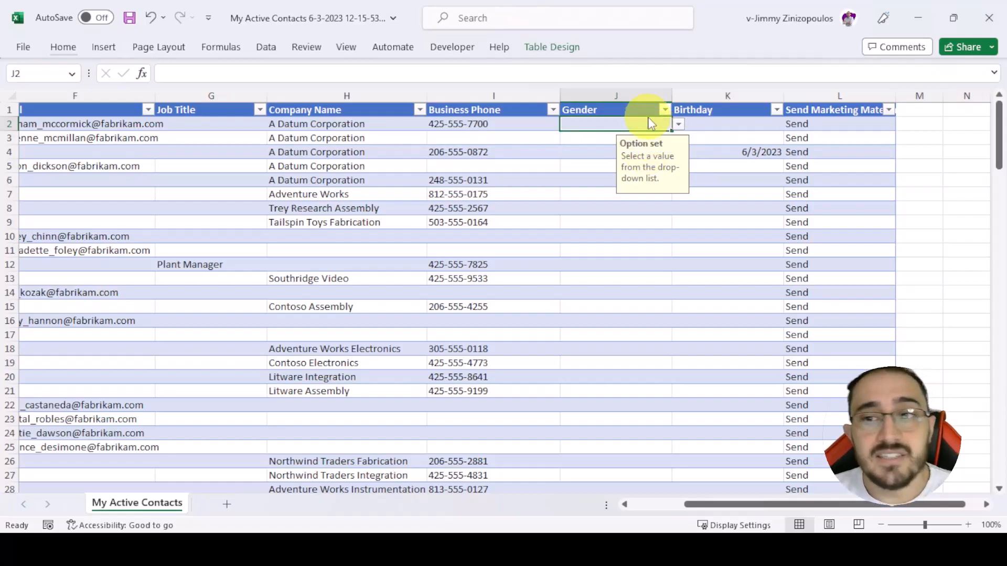
- Try to enter the free text "asdasdas" in the first contact's Gender cell, then discard the entry
text(asdasdas)
key(Return)
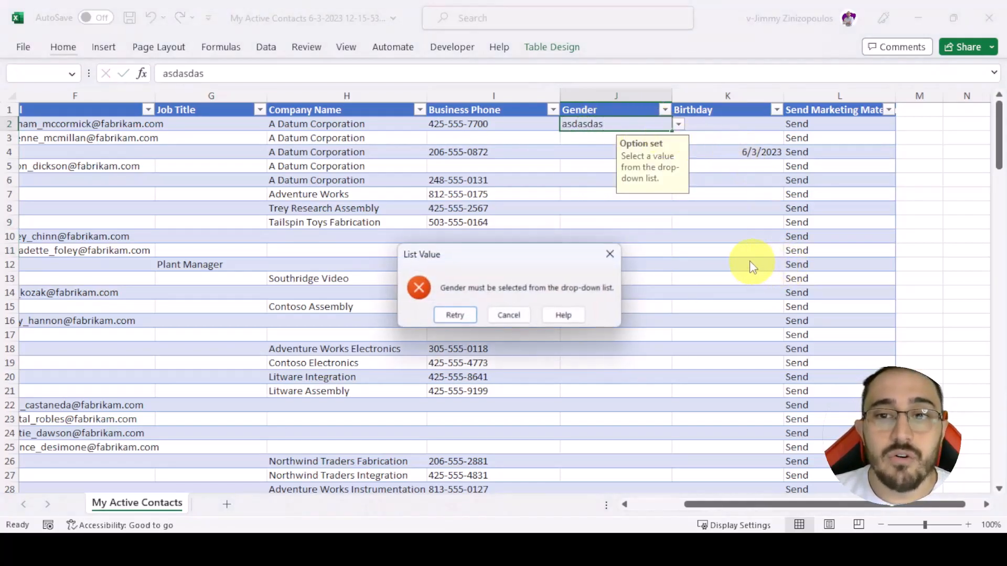
click(512, 315)
click(706, 178)
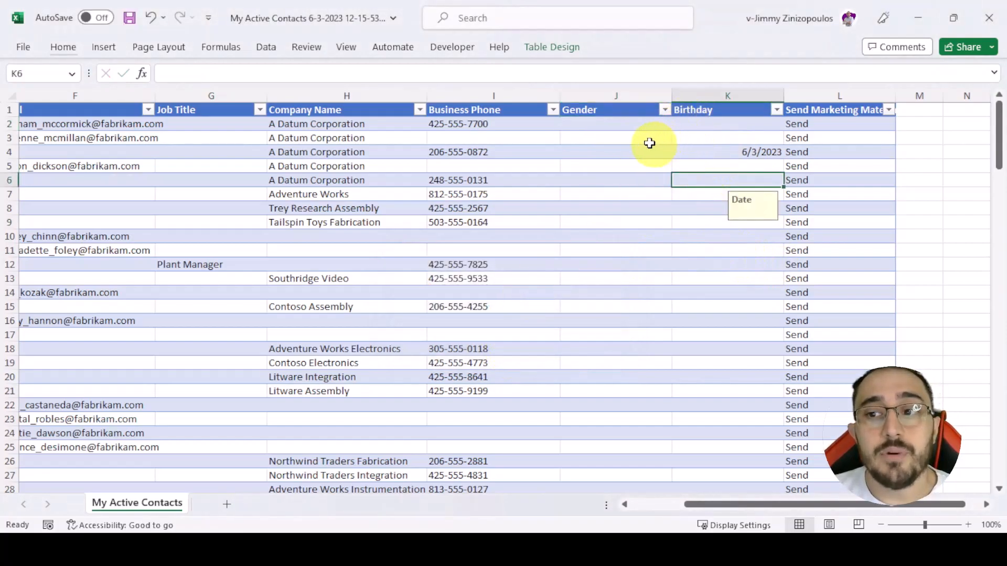
- Set the first contact's Gender to Male from the allowed options
click(628, 127)
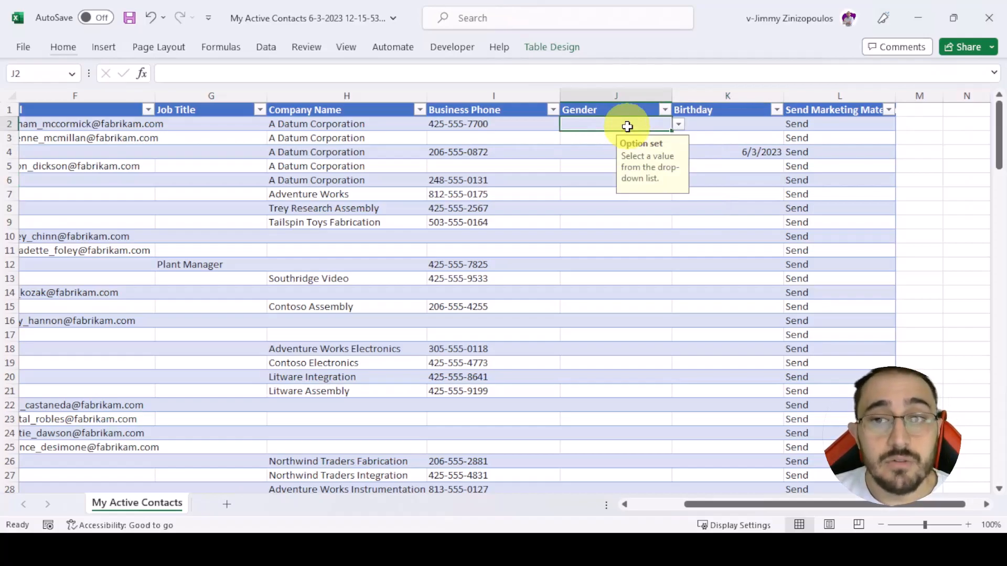
click(679, 124)
click(666, 132)
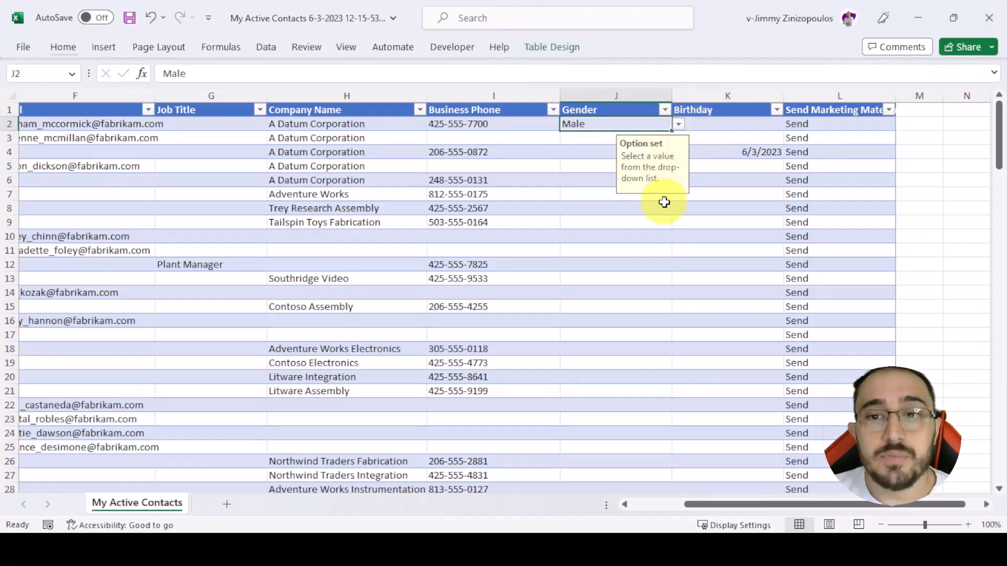
- Try to enter the non-date text "k;.;," in the first contact's Birthday cell and discard the entry
click(745, 128)
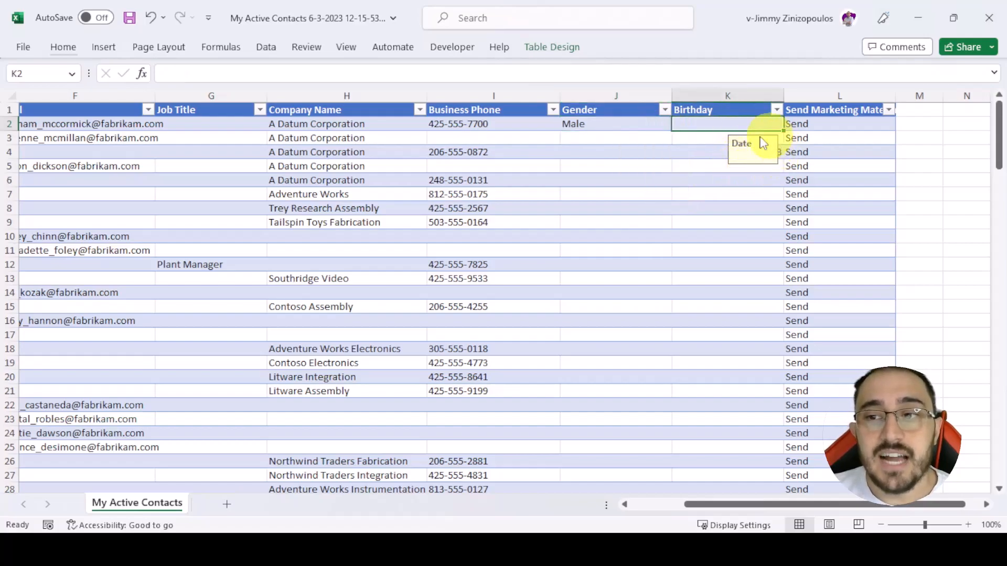
click(754, 190)
click(759, 153)
click(749, 125)
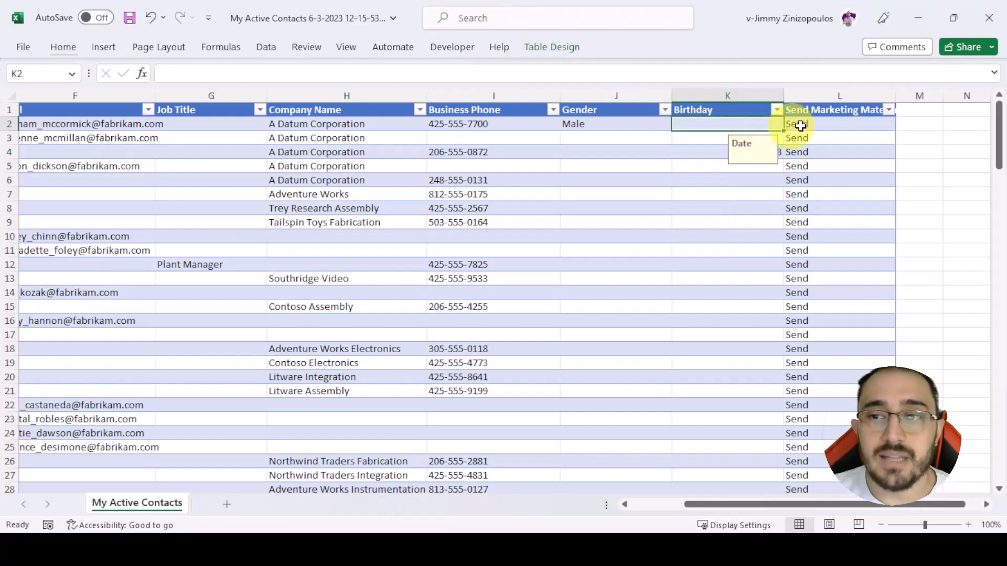
text(k;.;,)
key(Return)
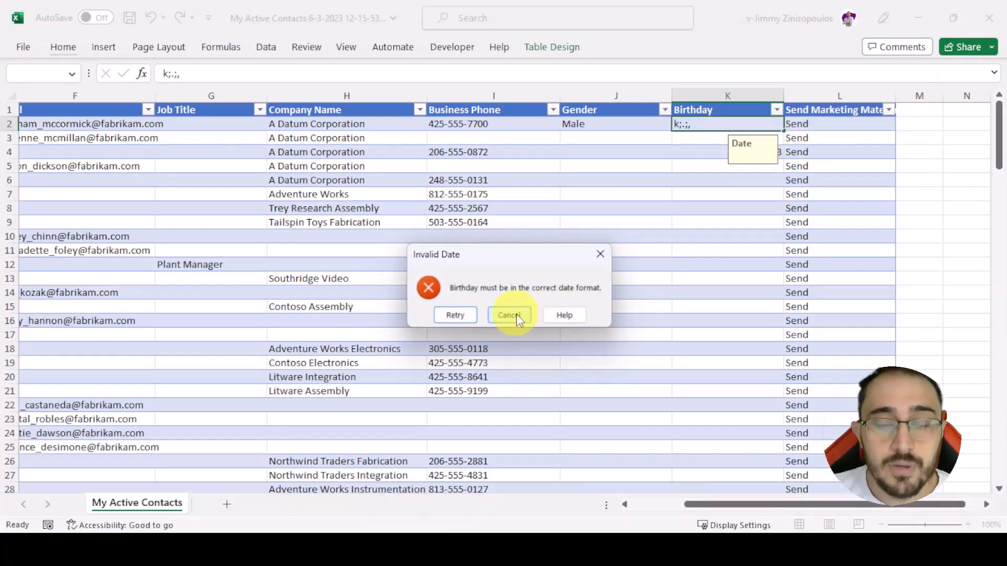
click(517, 317)
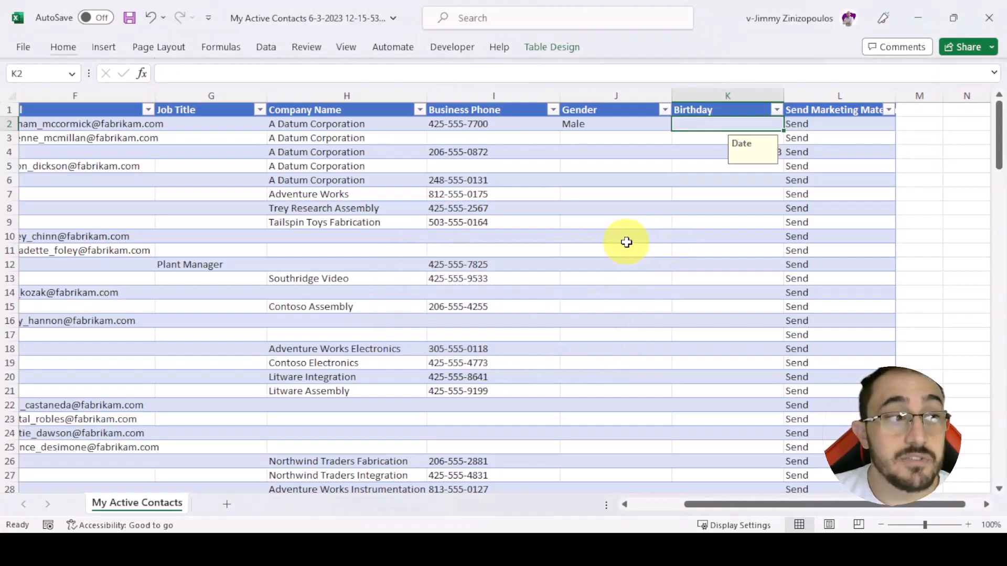
- Choose Send as the first contact's Send Marketing Materials value from the allowed options
click(832, 128)
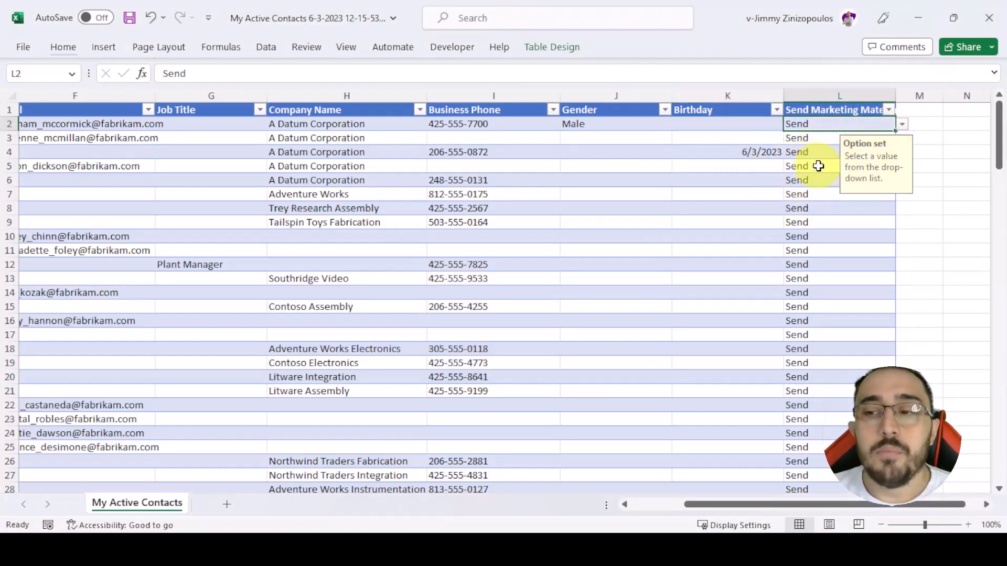
click(903, 125)
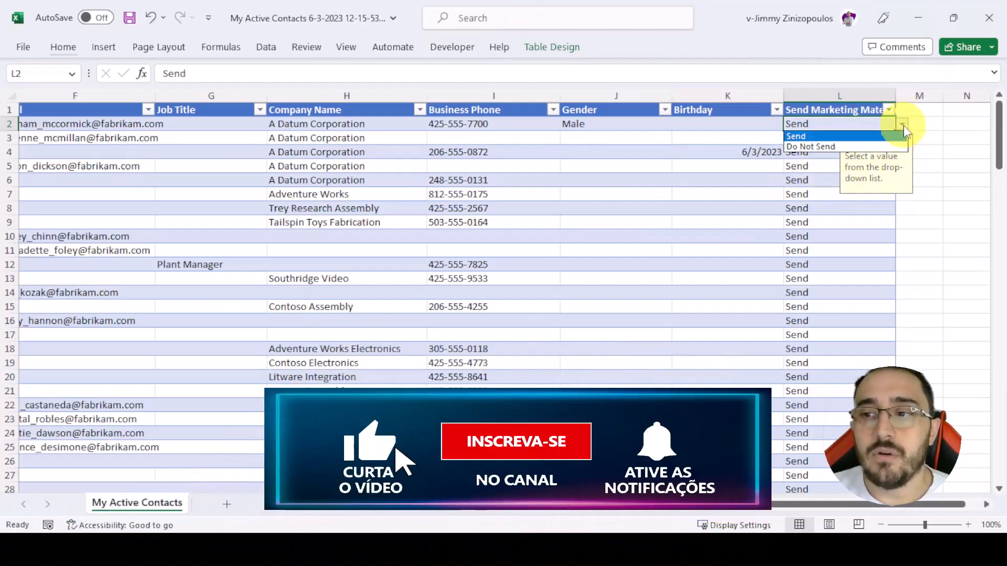
click(860, 137)
middle_click(764, 169)
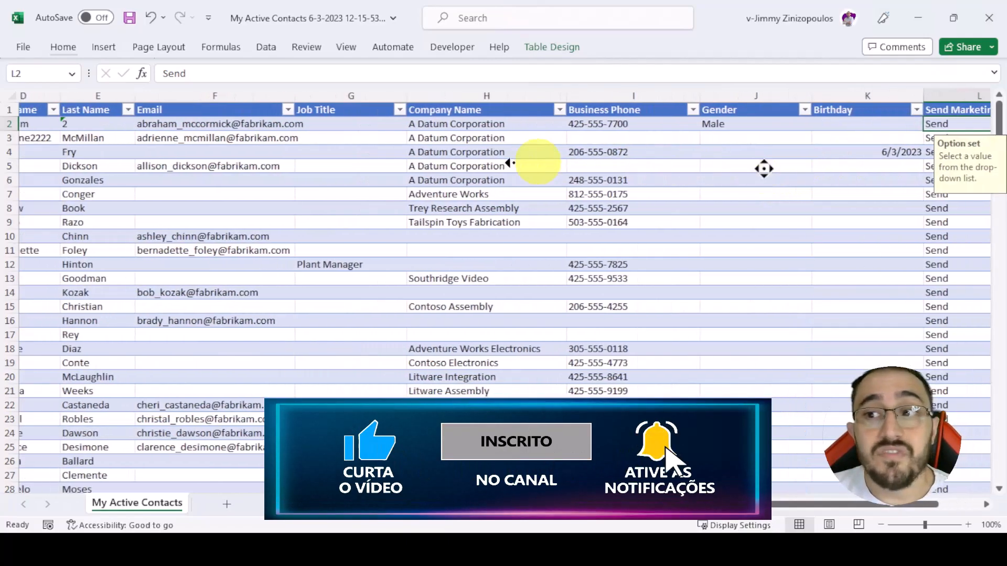
middle_click(205, 172)
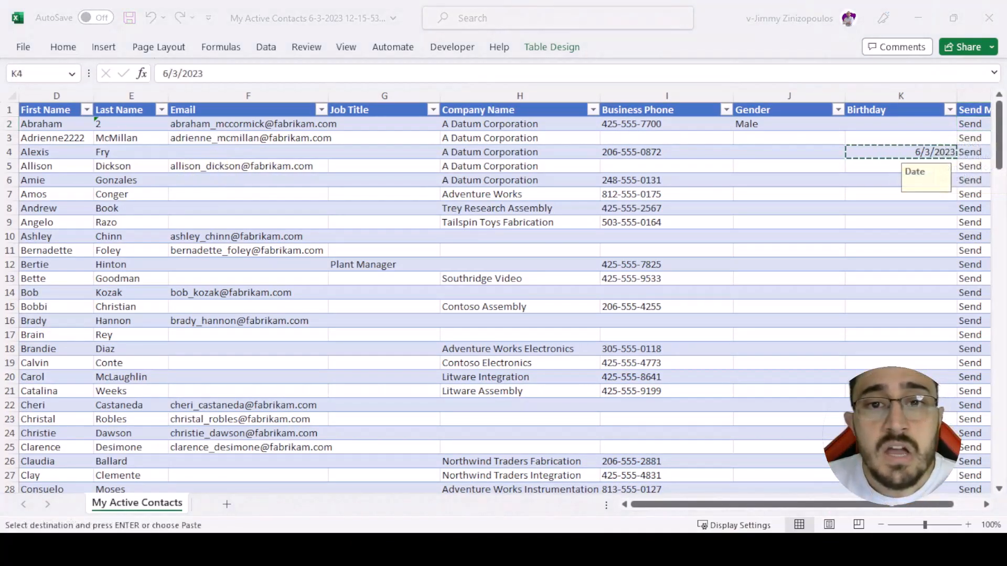
- Cancel the pending copy of the Birthday cell in row 4 and select the Email cell in row 3
click(661, 167)
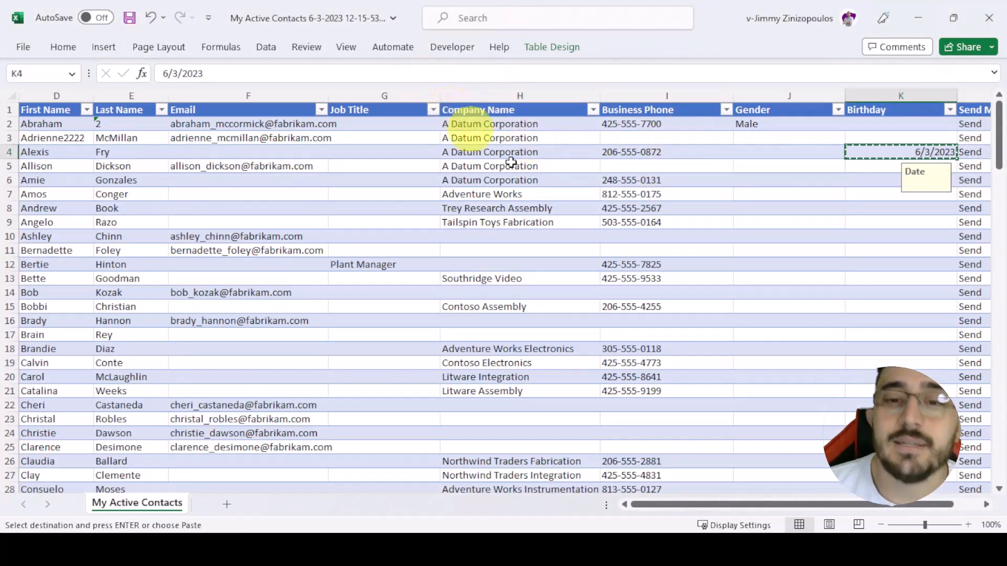
click(555, 176)
click(173, 138)
key(Escape)
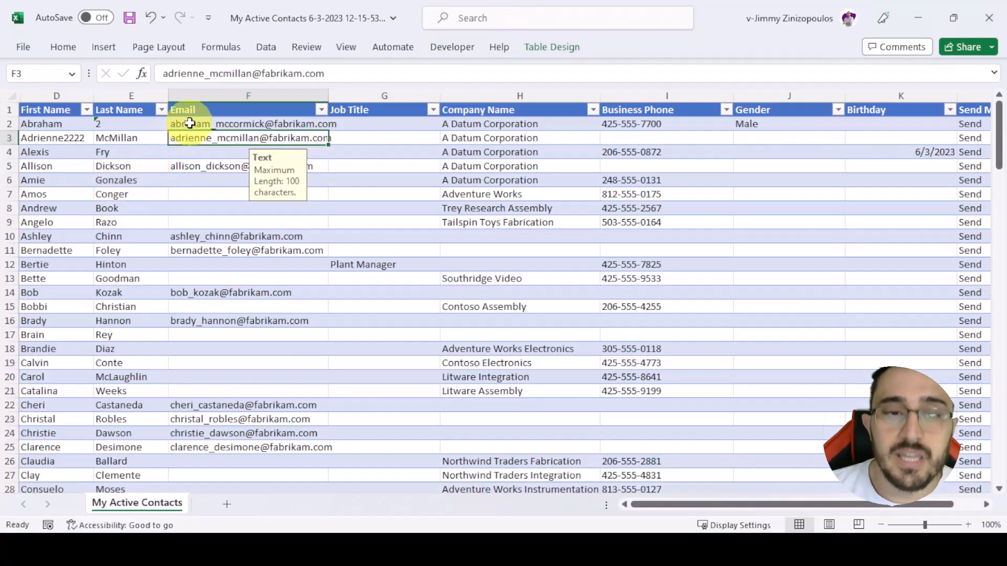
- Unhide the hidden columns A to C before the First Name column
click(51, 95)
drag(55, 96, 5, 103)
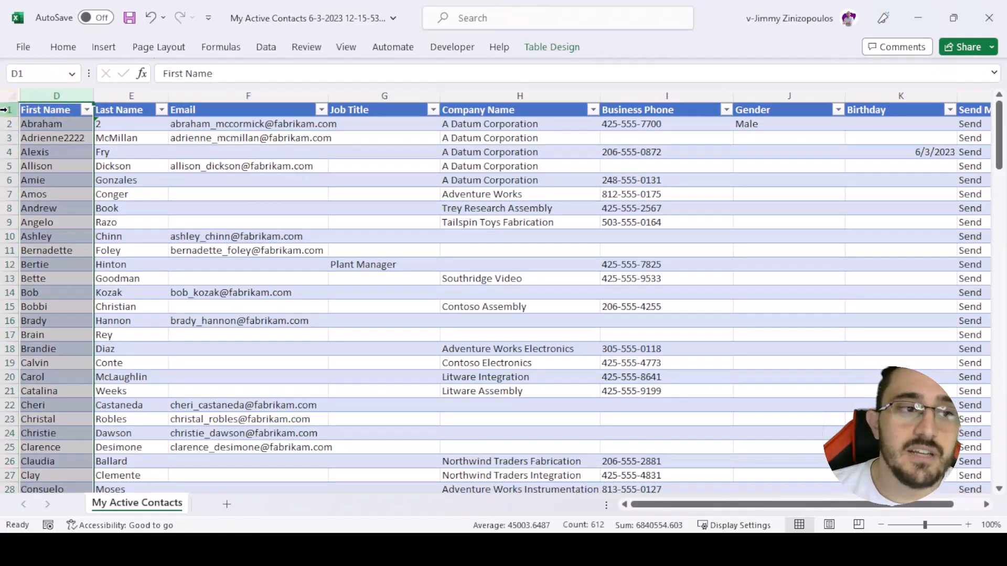
right_click(72, 121)
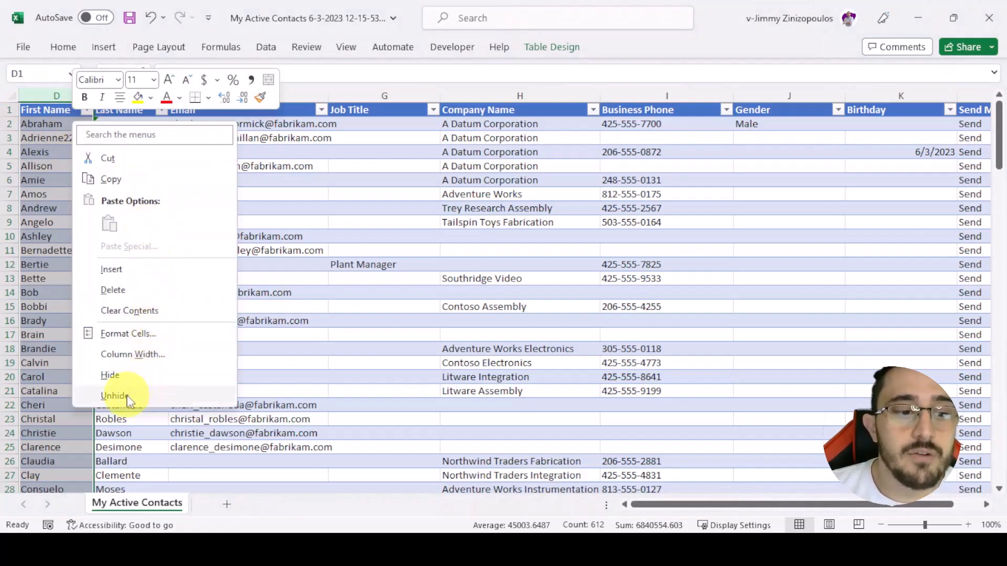
click(128, 397)
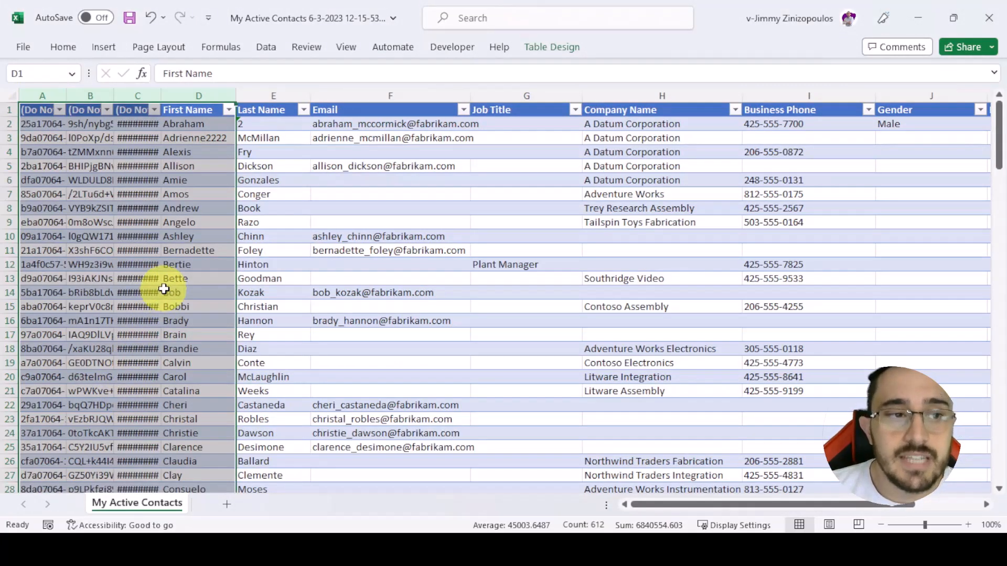
- Examine the values and headers of the three Do Not Modify columns: Contact, Row Checksum and Modified On
click(181, 251)
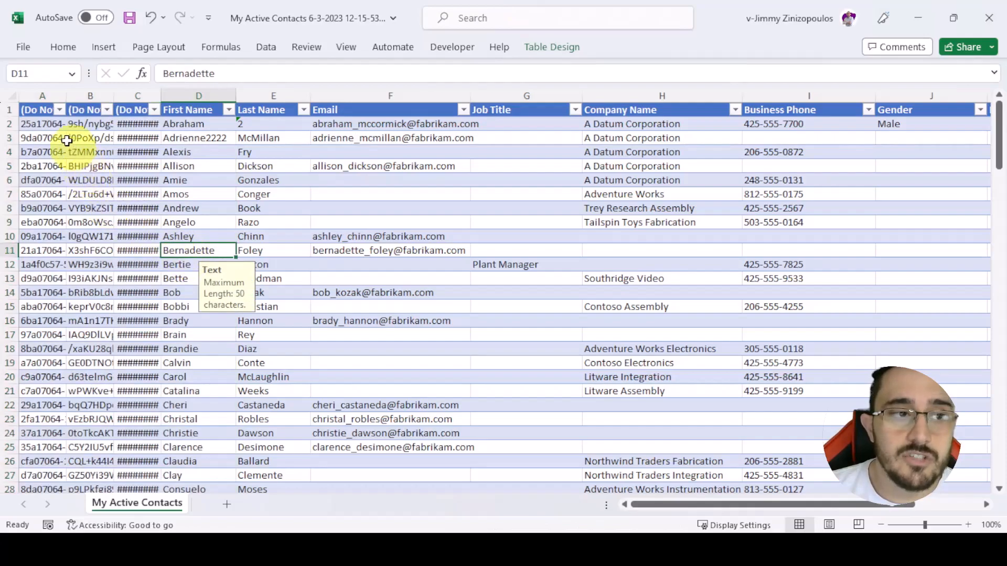
click(43, 127)
click(80, 125)
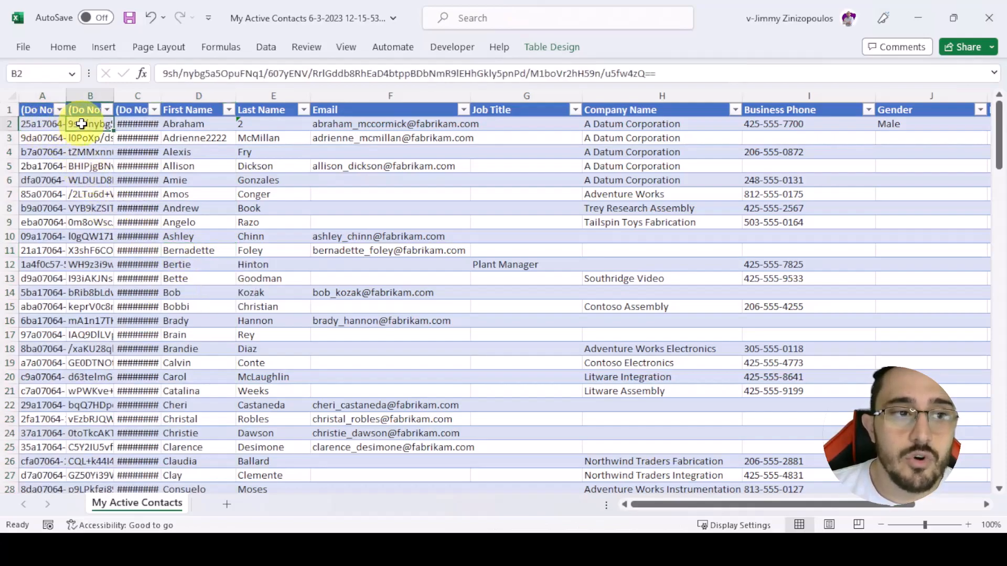
click(128, 123)
click(42, 104)
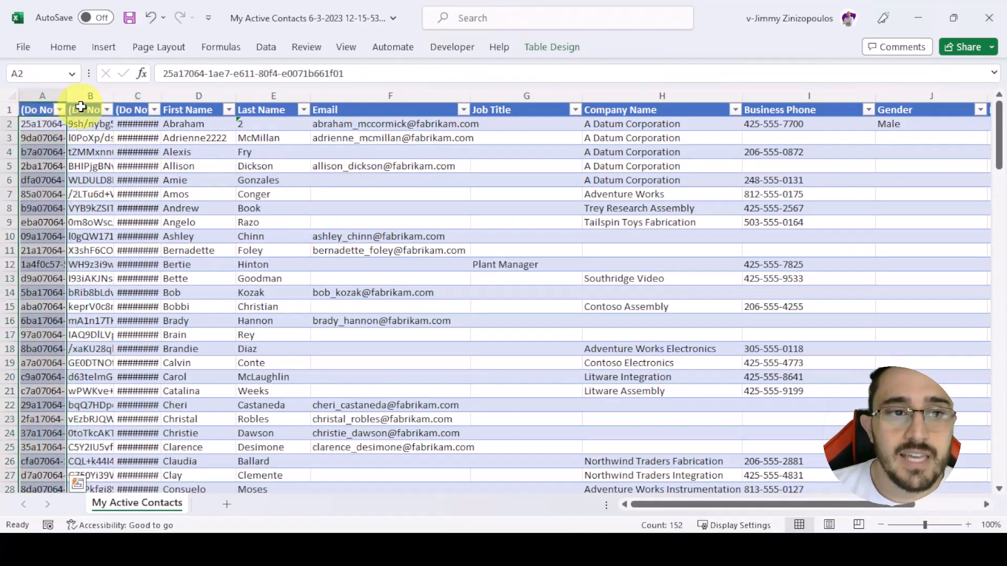
click(46, 110)
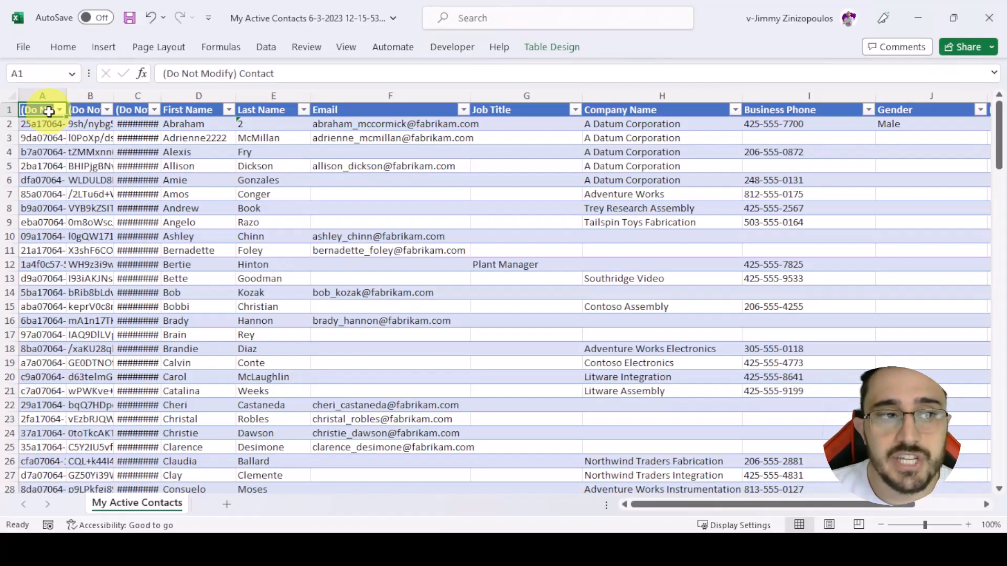
key(Right)
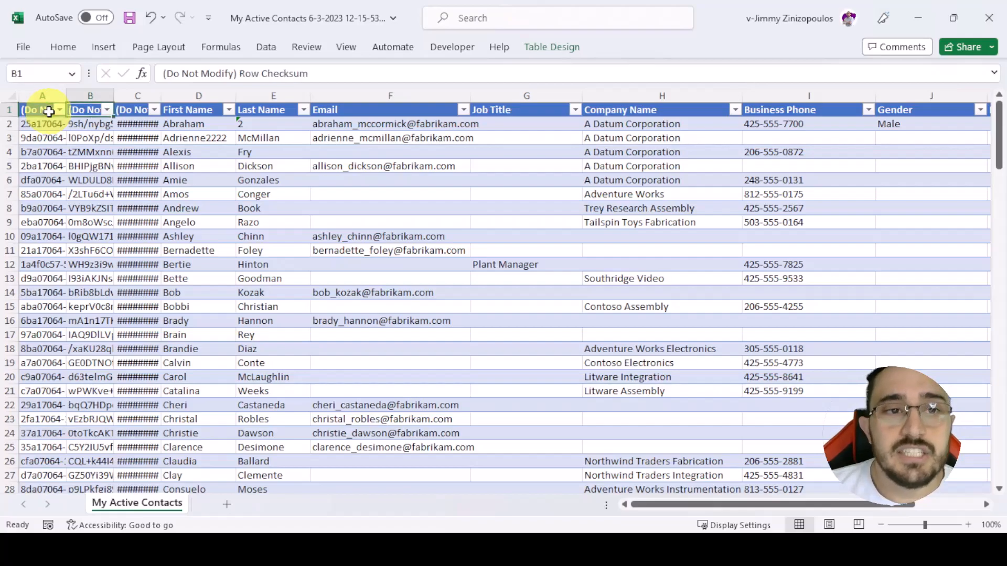
key(Right)
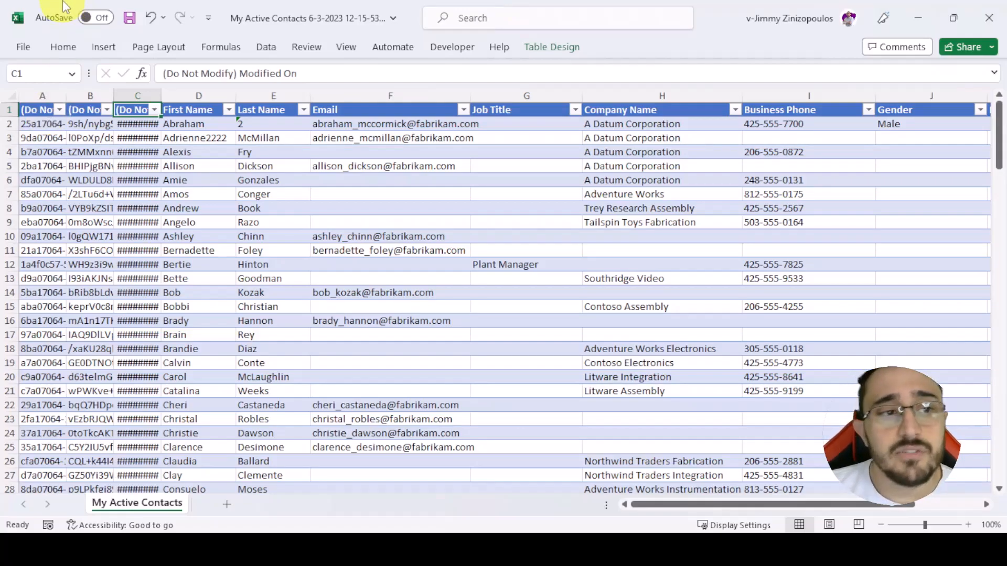
drag(135, 95, 42, 94)
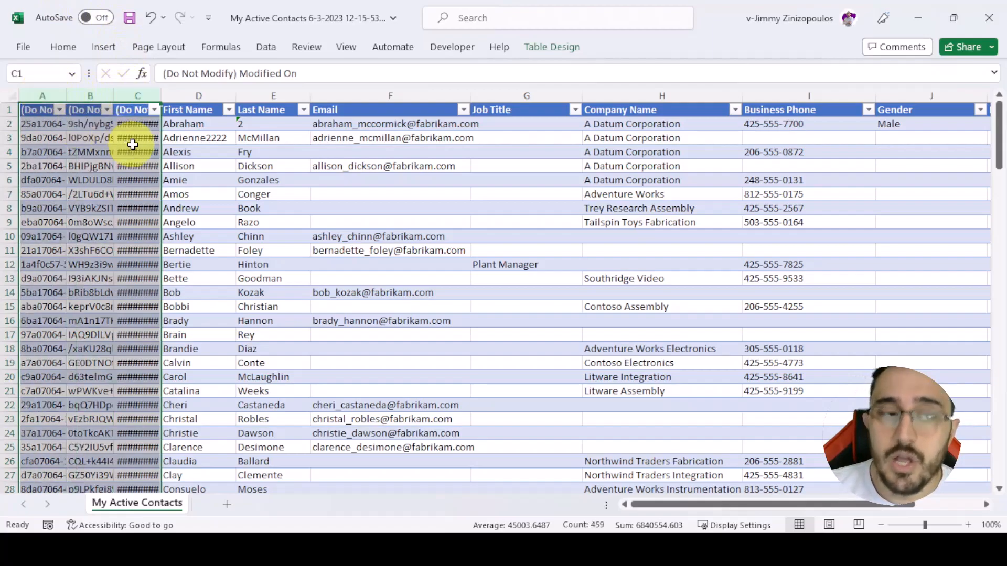
click(183, 153)
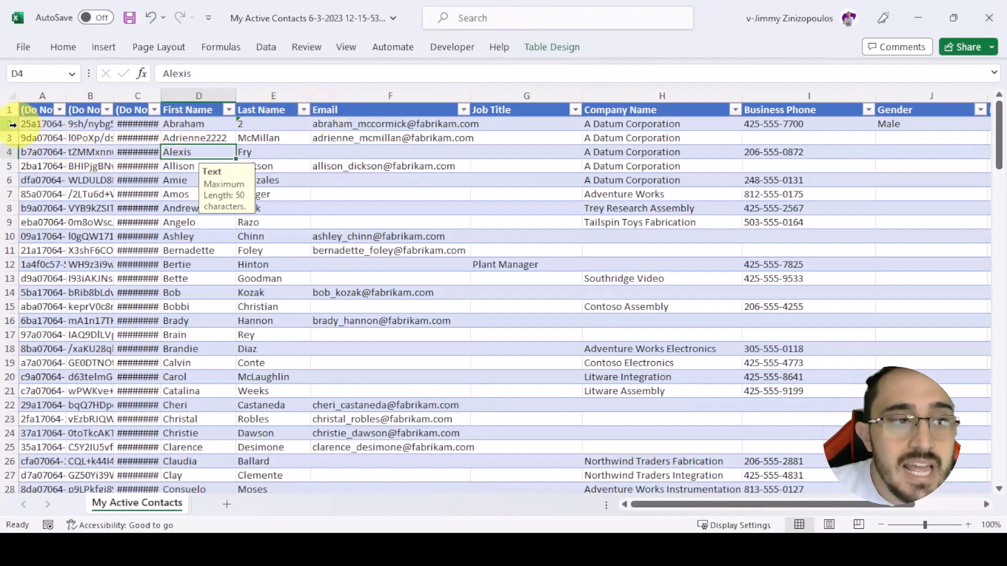
- Examine the row 2 values in the three Do Not Modify columns and the editable columns from First Name to Gender
drag(40, 125, 140, 126)
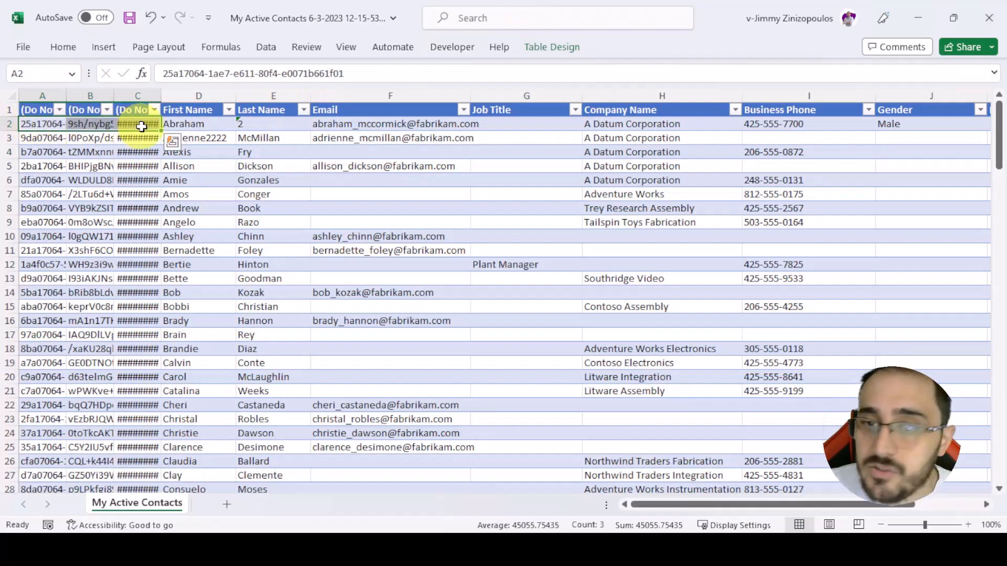
click(49, 126)
click(87, 124)
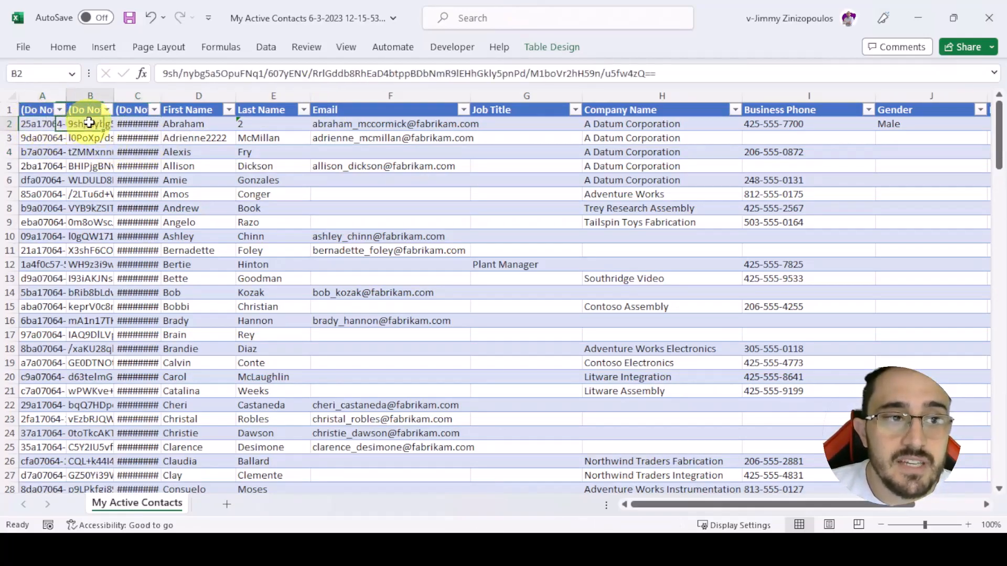
click(132, 124)
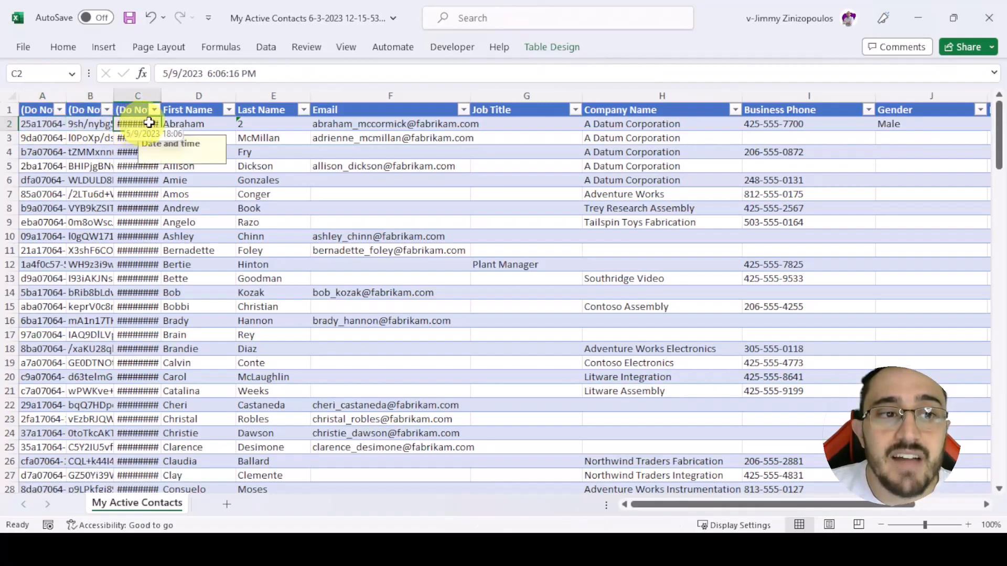
drag(139, 124, 47, 120)
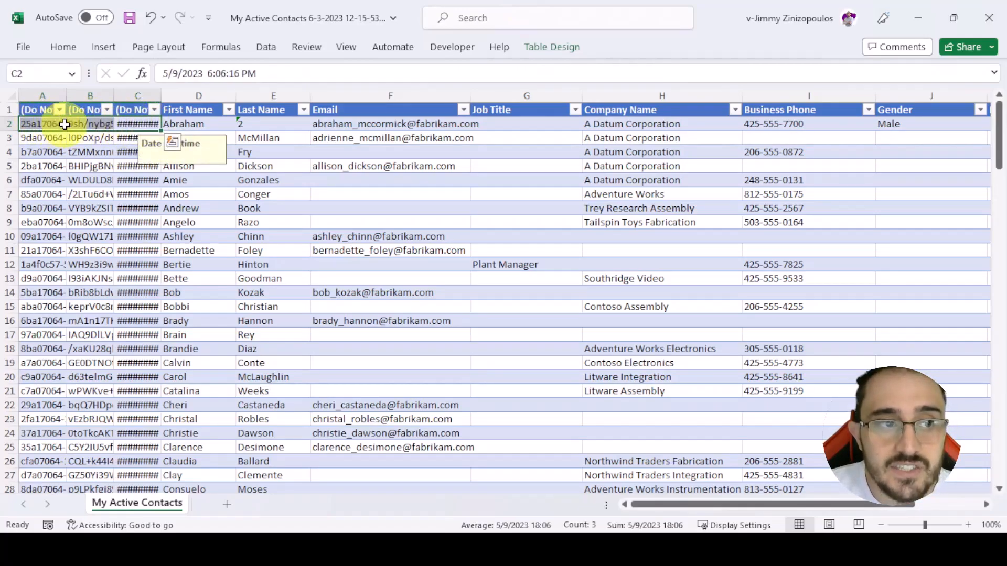
drag(210, 124, 968, 121)
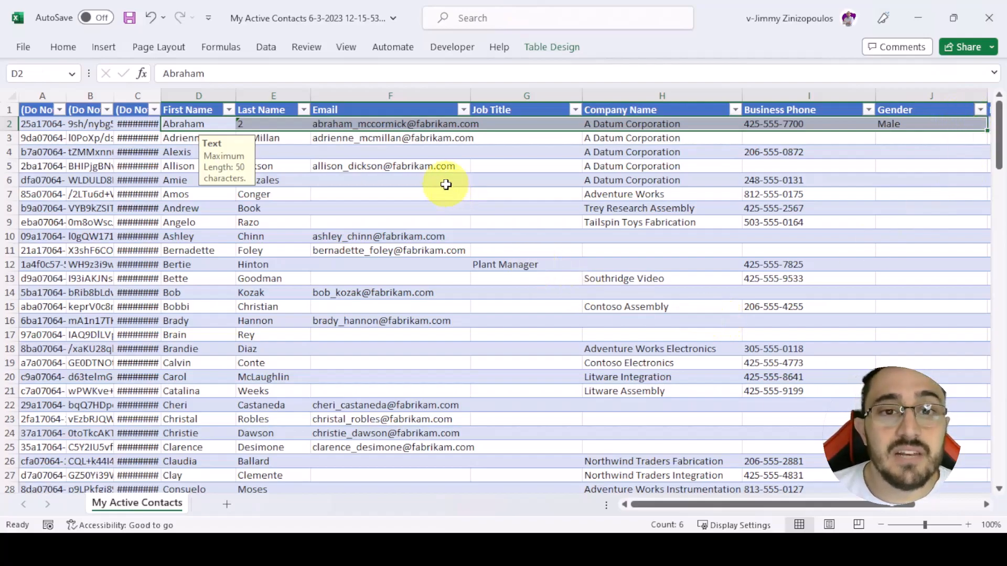
- Replace the first contact's Email value in row 2 with a test email address
click(336, 124)
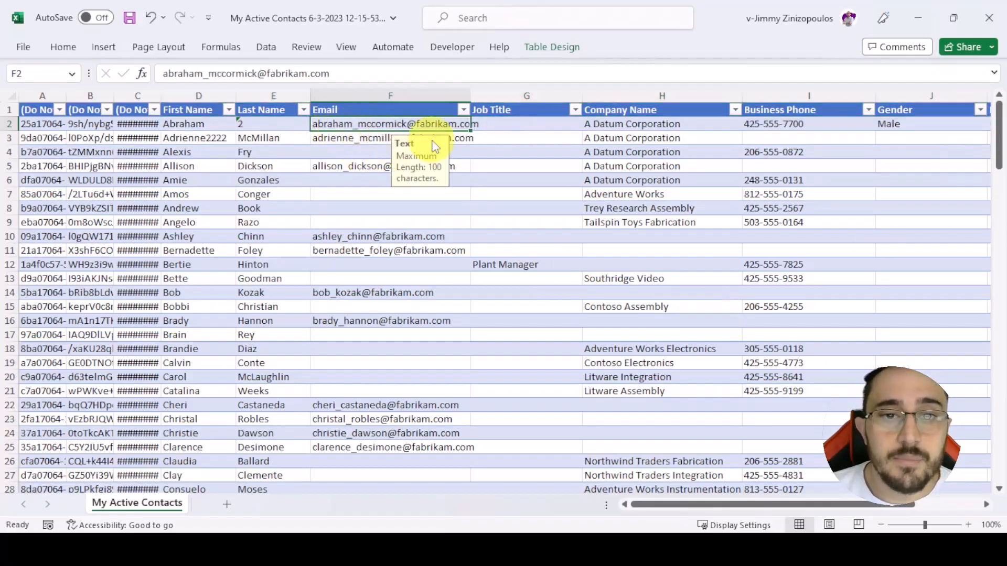
text(teste@teste.co)
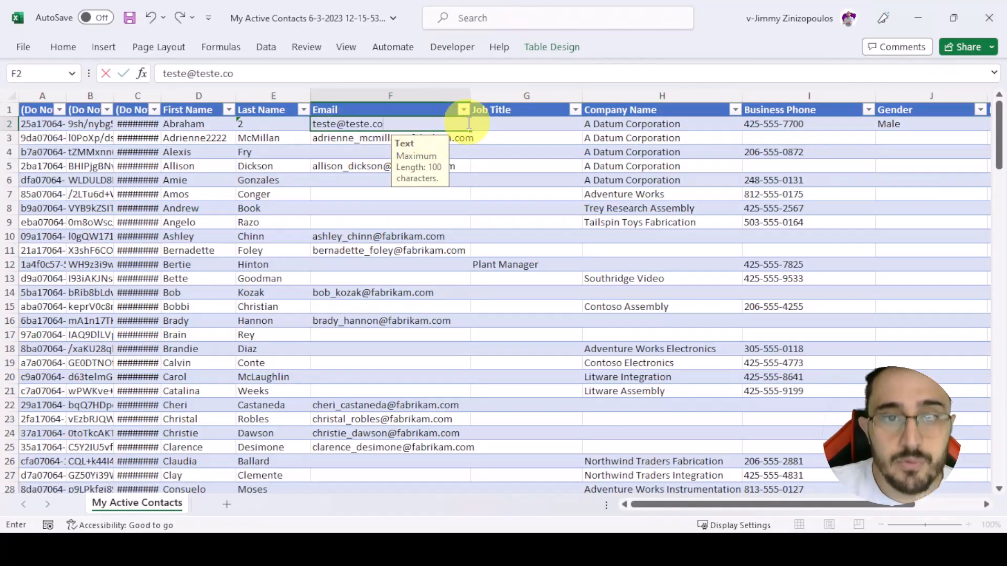
text(m)
key(Return)
key(Return)
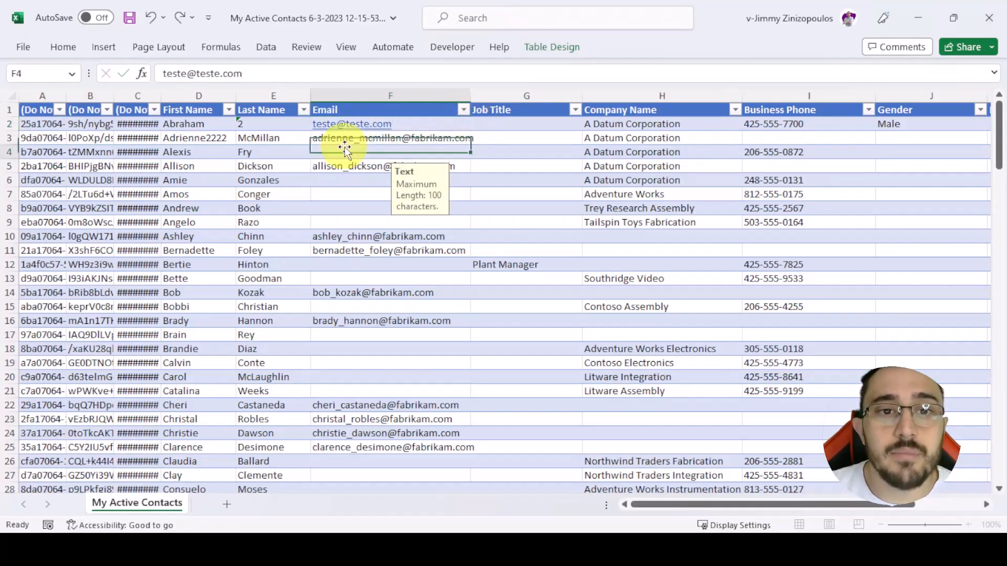
- Highlight the record ID in cell A2, then switch to Dynamics 365 and open the first contact's record from My Active Contacts
click(32, 124)
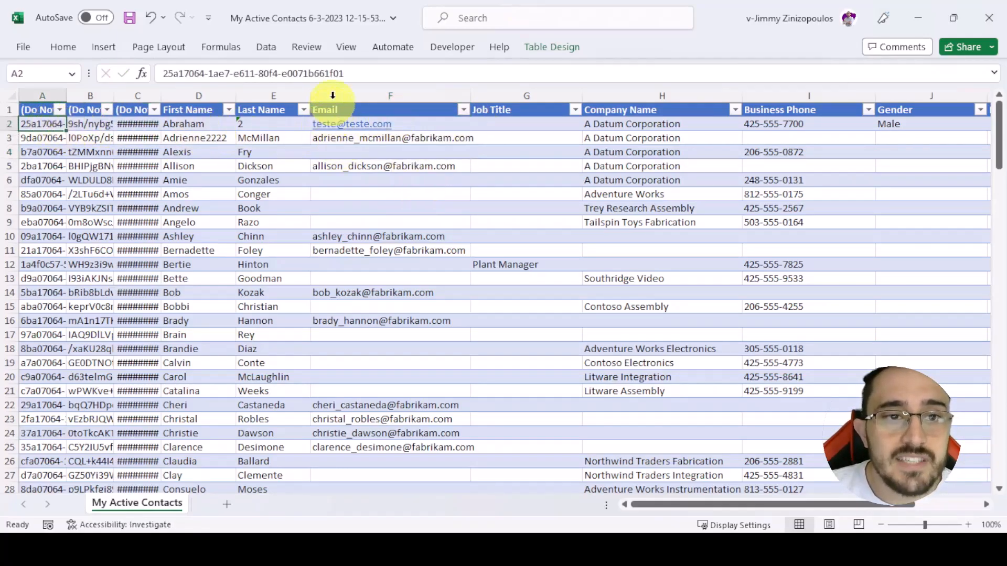
drag(360, 77, 156, 75)
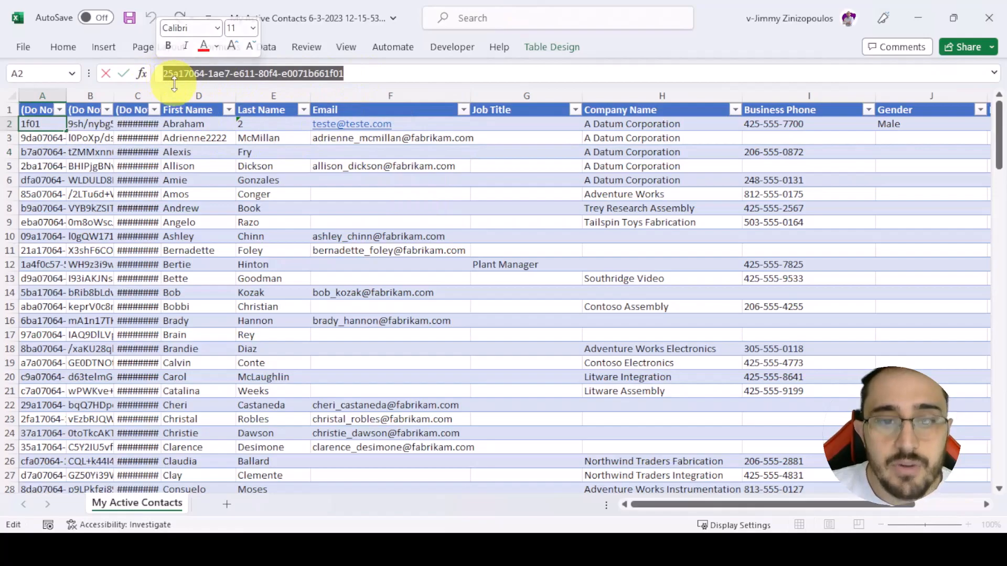
key(alt+Tab)
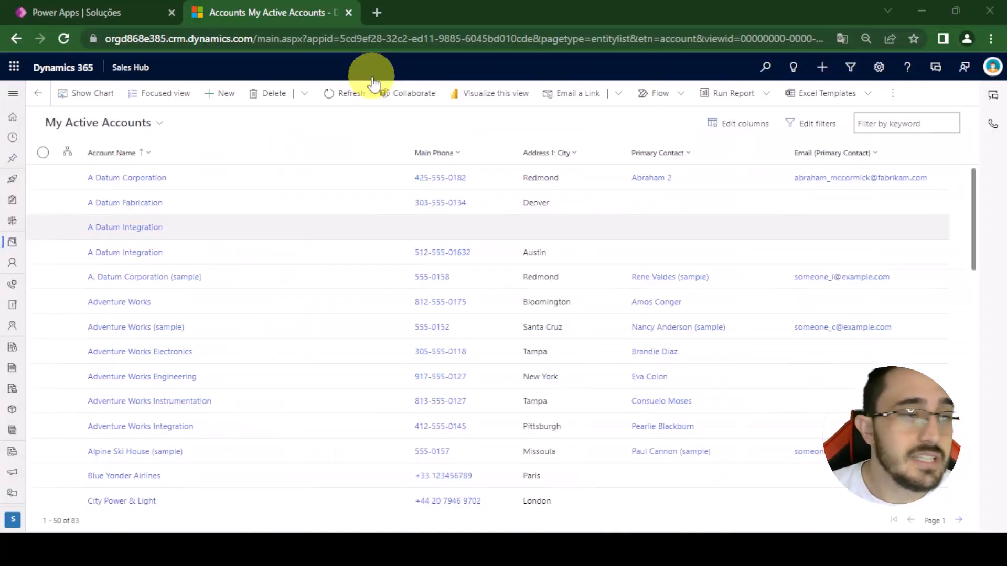
click(14, 94)
click(55, 324)
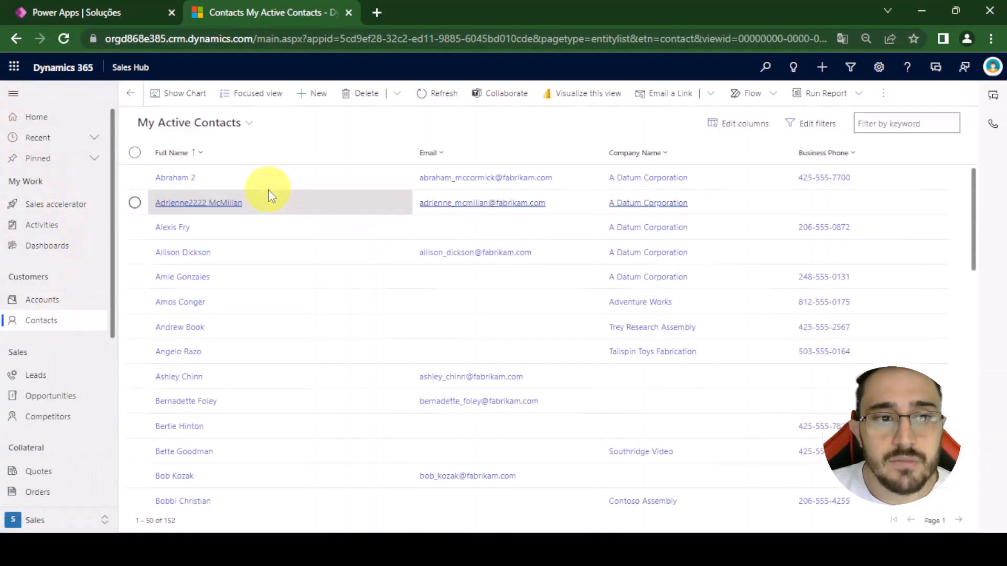
click(179, 178)
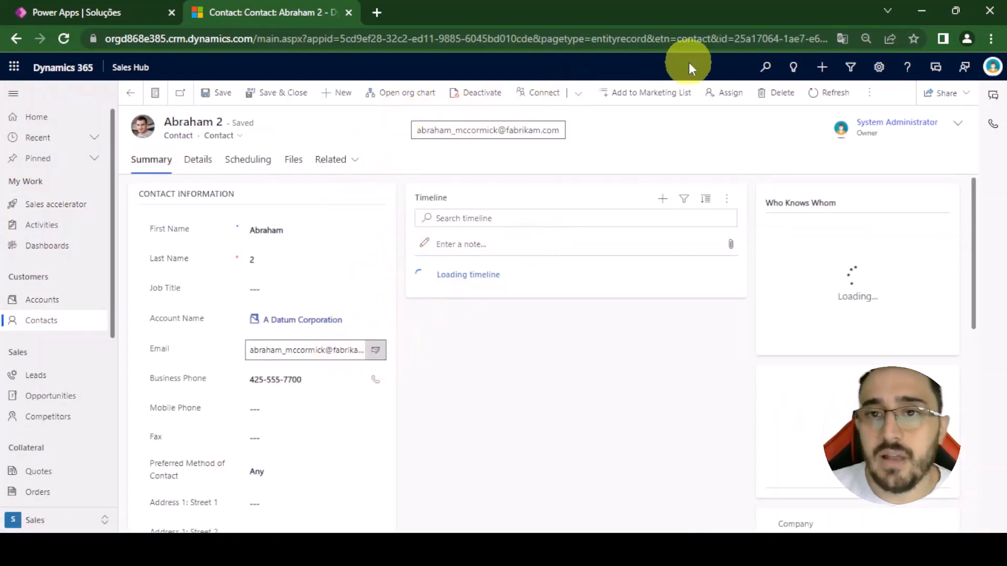
- Highlight the id value ending the contact record's URL and compare it with the record ID in cell A2 in Excel
click(581, 39)
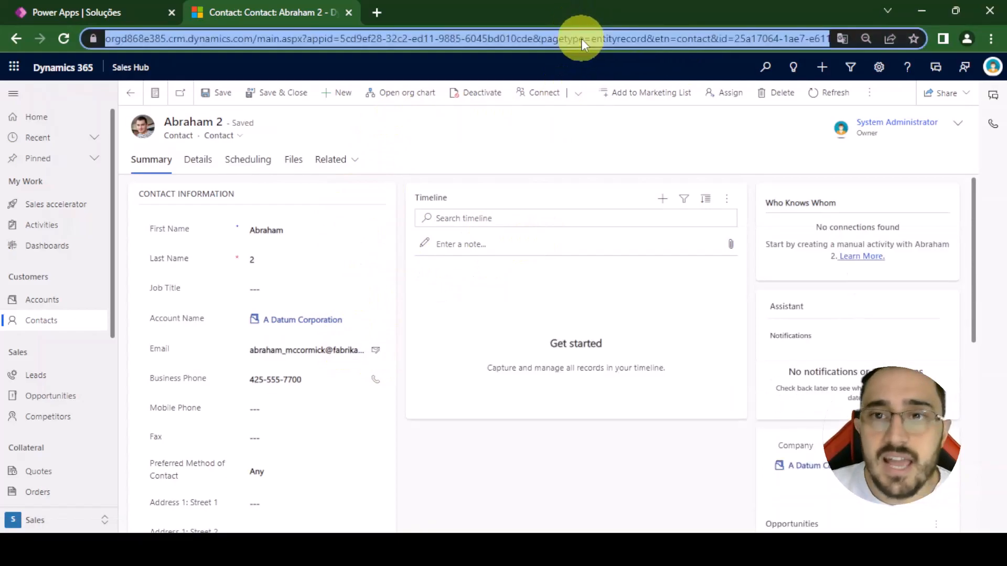
key(End)
drag(638, 39, 643, 173)
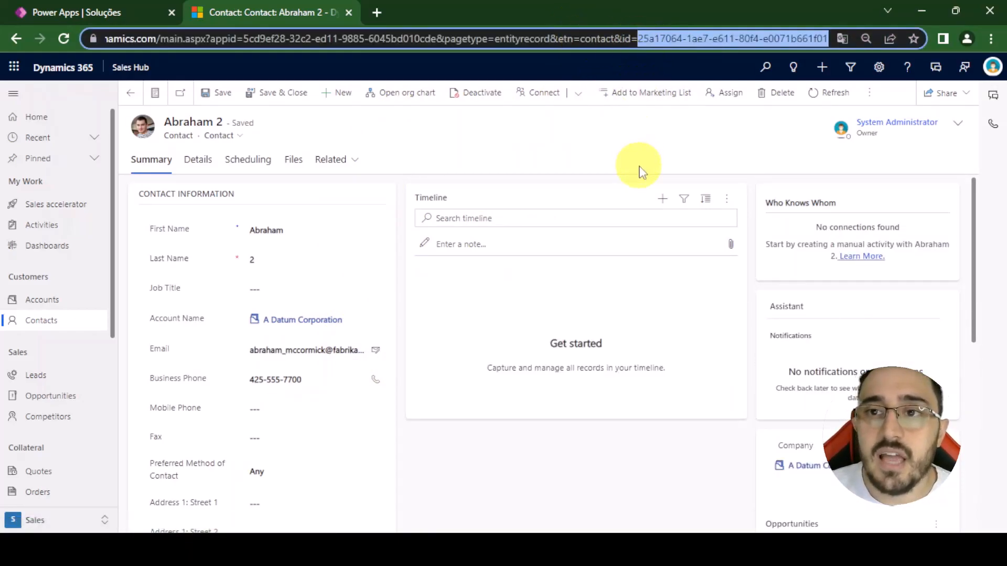
key(alt+Tab)
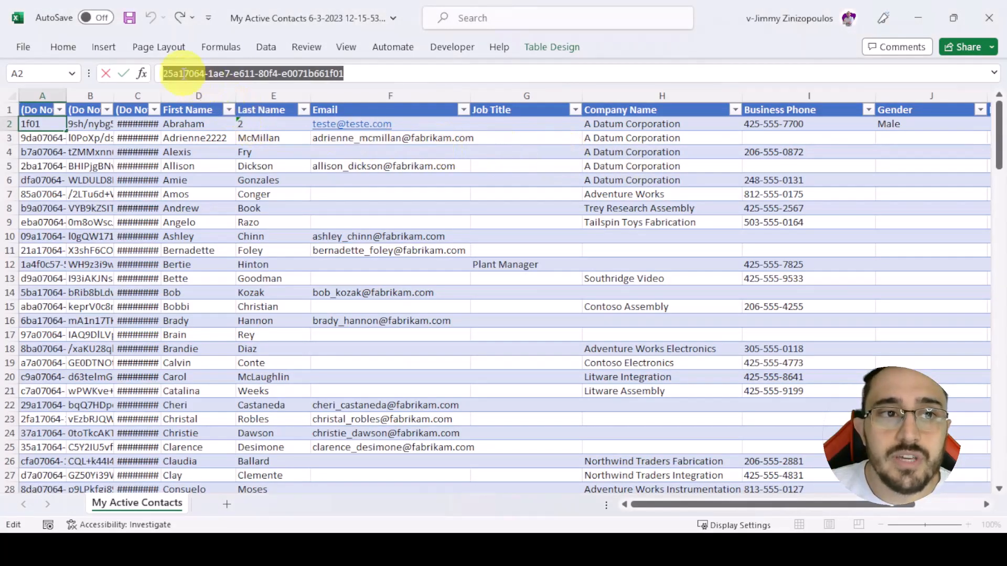
click(53, 124)
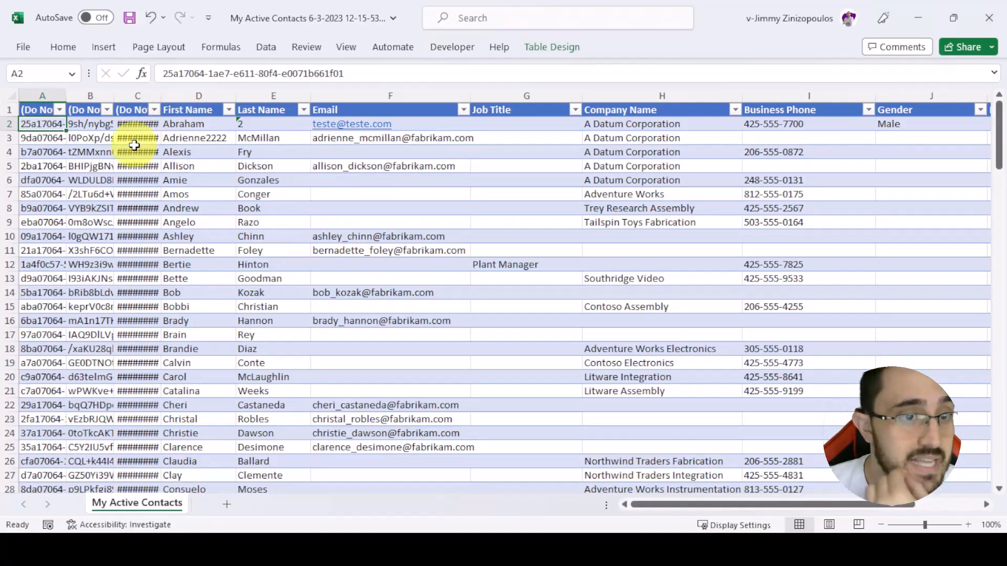
- Clear the first contact's data in row 2 from First Name through Gender
click(211, 123)
drag(211, 123, 962, 120)
click(411, 139)
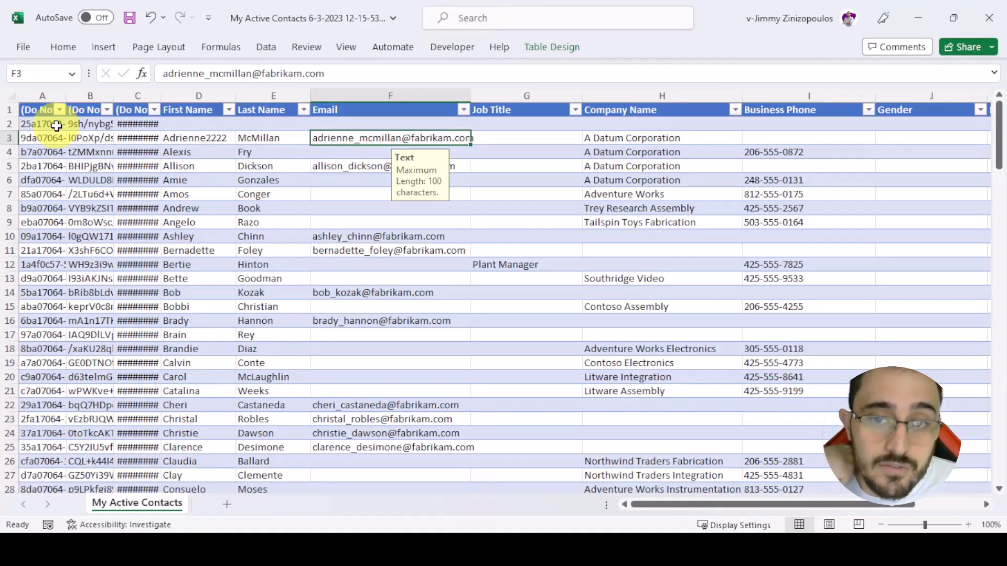
- Delete all contact rows below the header, from row 2 through row 153
click(21, 124)
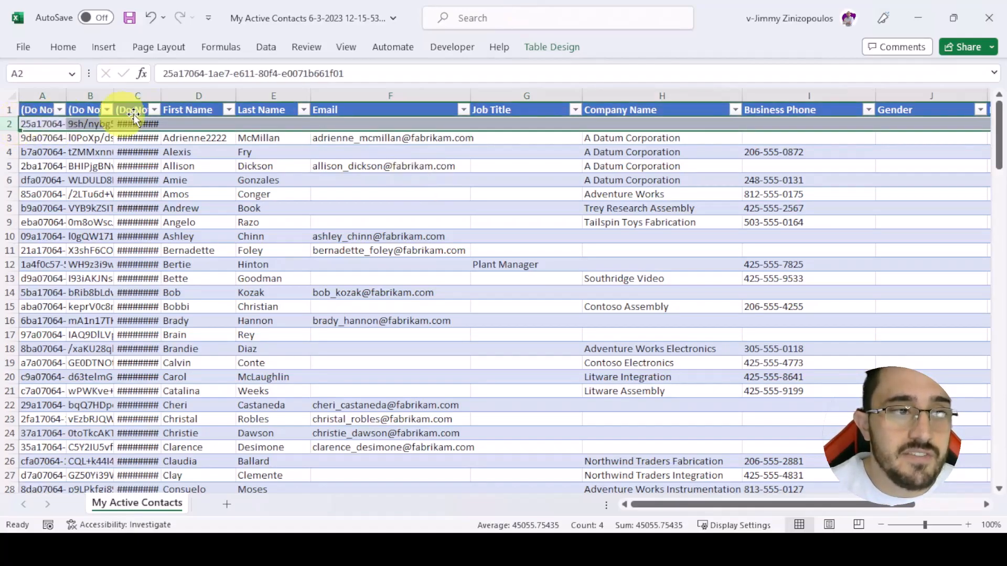
key(ctrl+shift+Down)
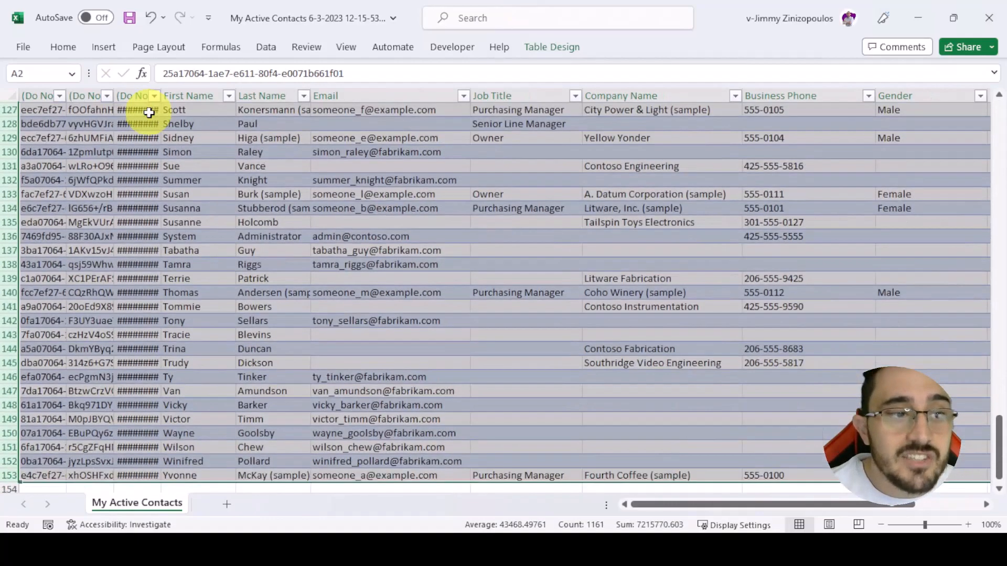
scroll(196, 225, up, 20)
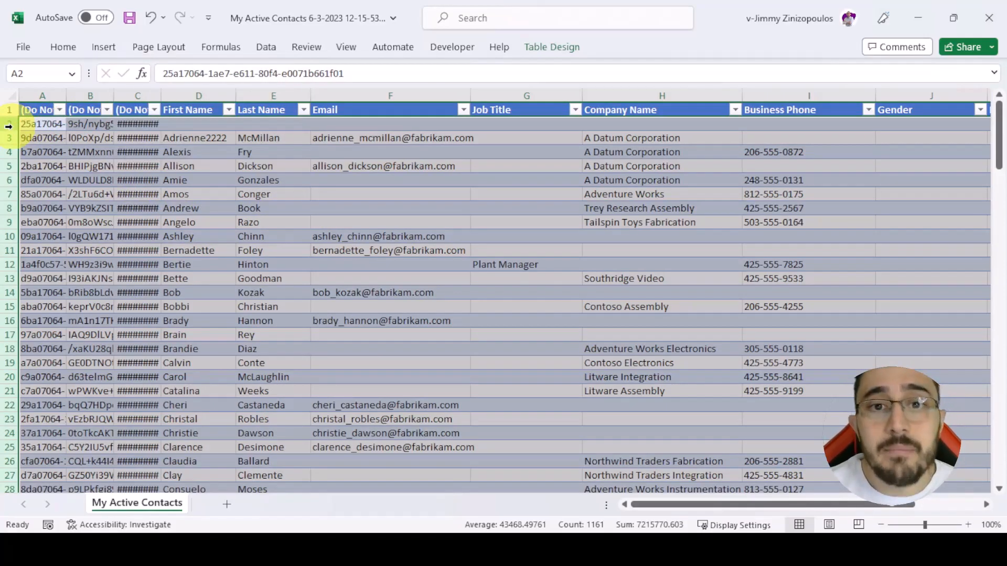
right_click(77, 155)
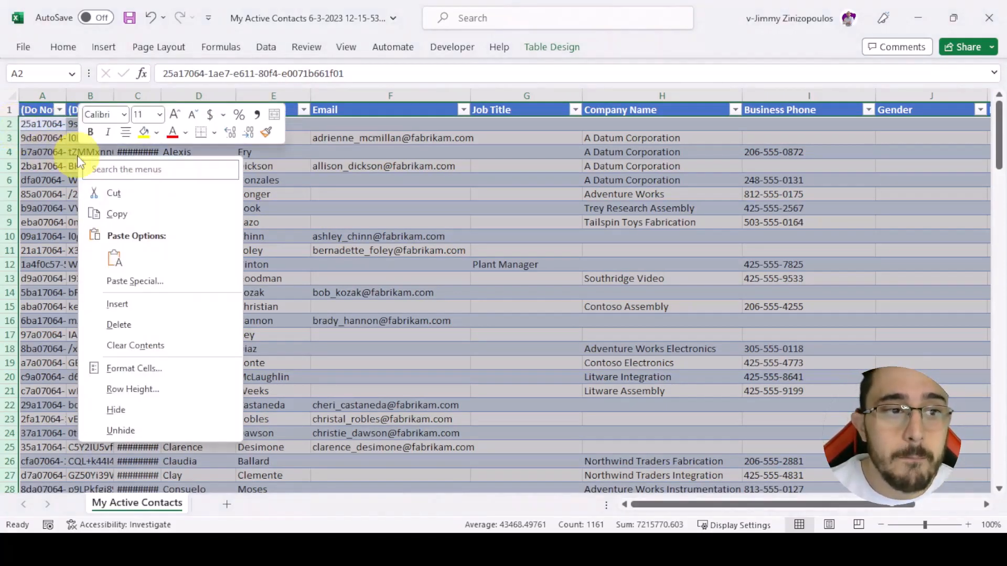
click(137, 320)
click(143, 320)
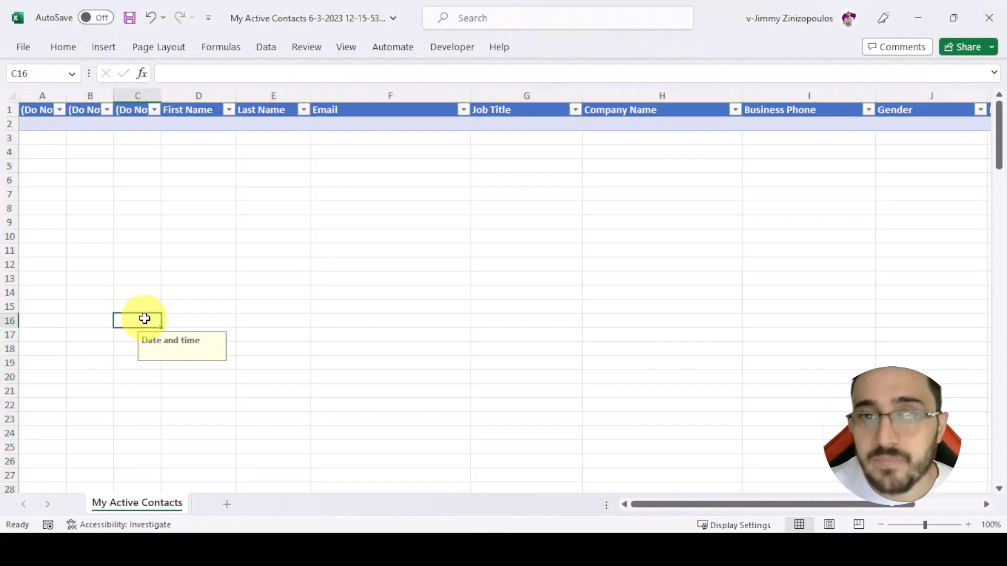
- Hide the three Do Not Modify columns, A to C, in the emptied table
click(45, 126)
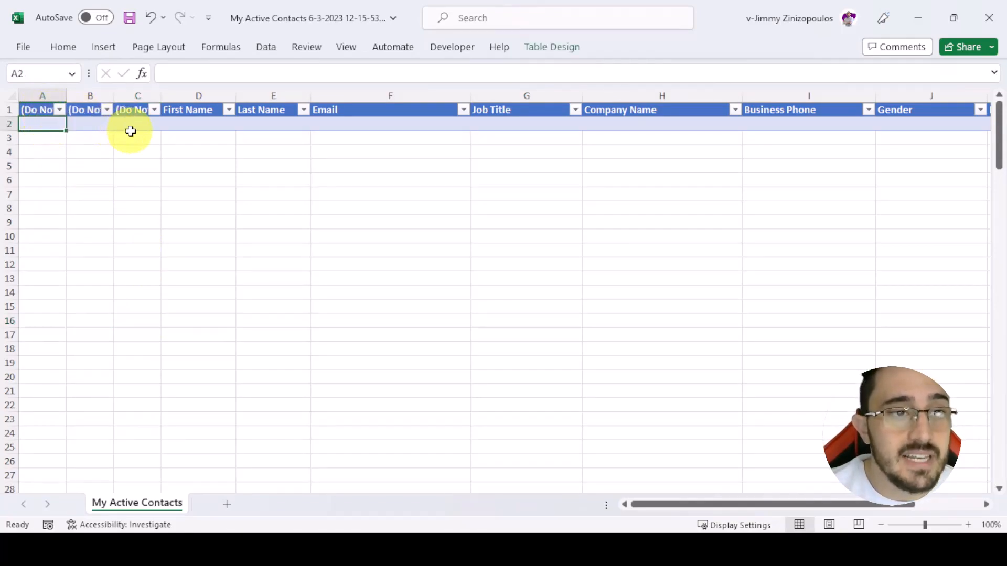
drag(139, 96, 52, 112)
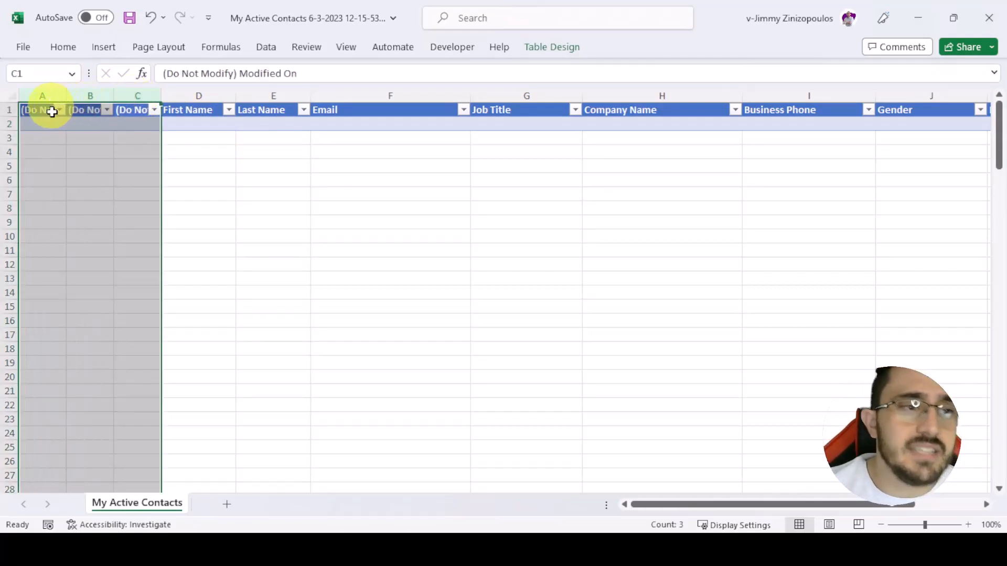
right_click(72, 156)
click(131, 409)
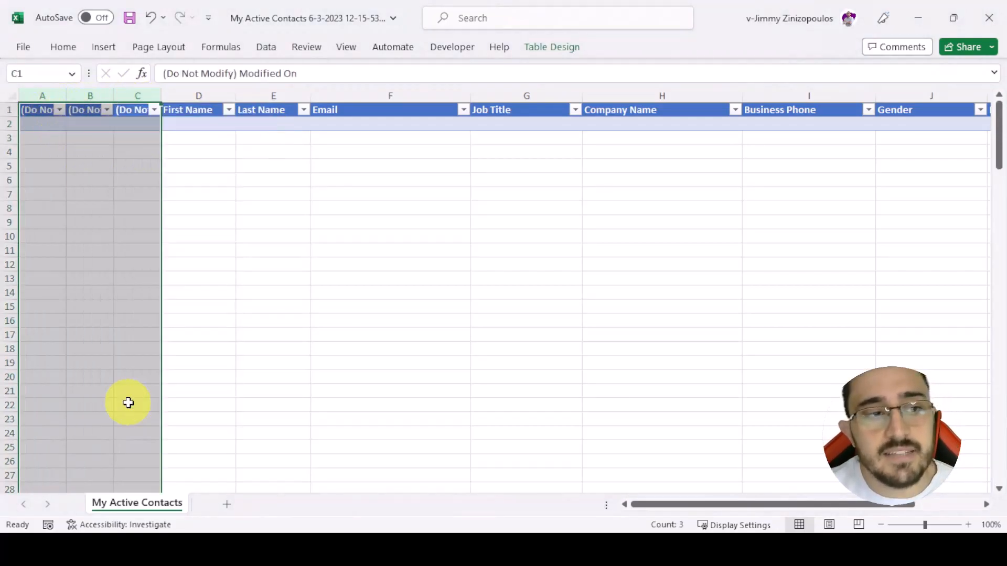
click(90, 237)
- Enter a new contact's first name and last name in row 2
click(76, 125)
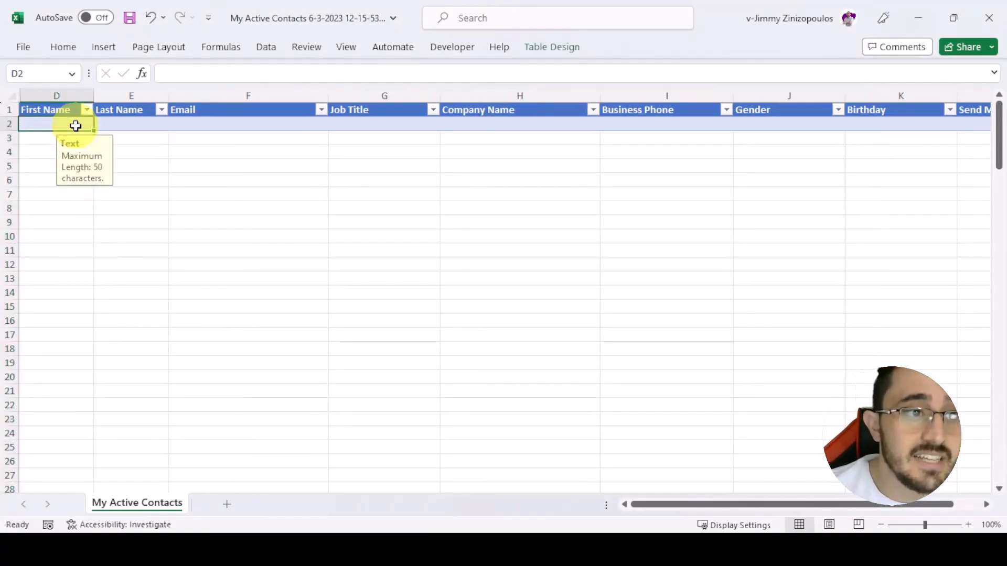
click(9, 124)
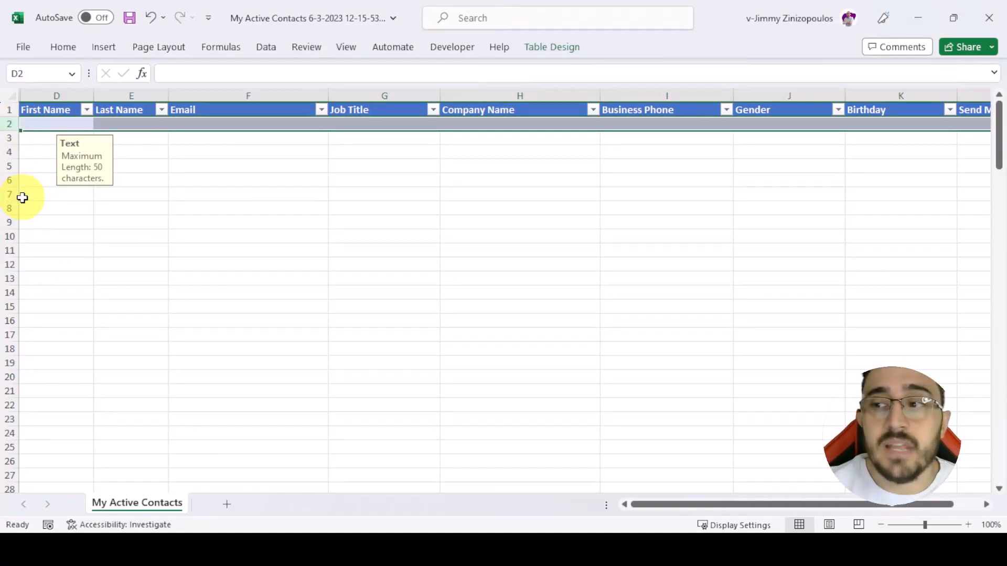
click(71, 123)
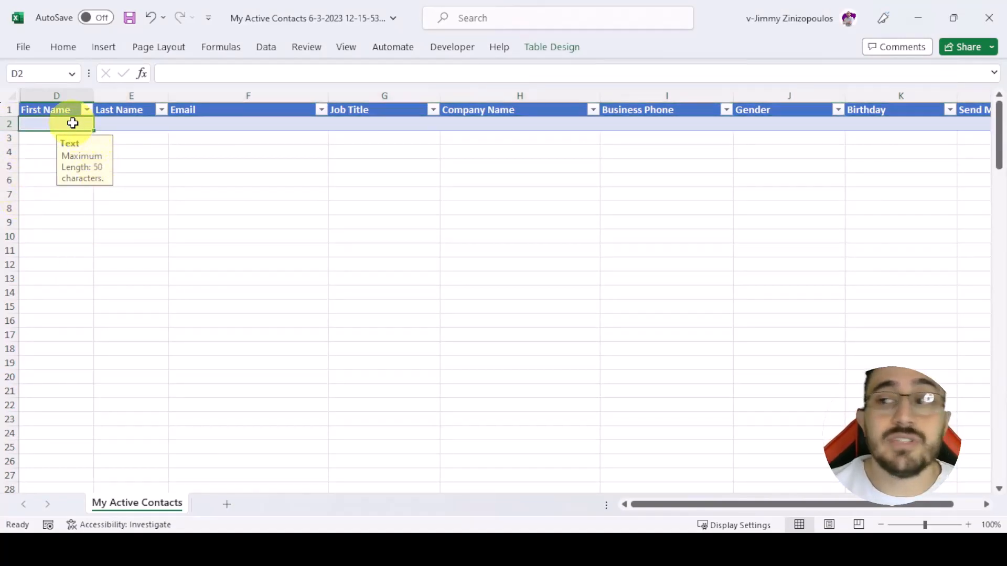
key(Tab)
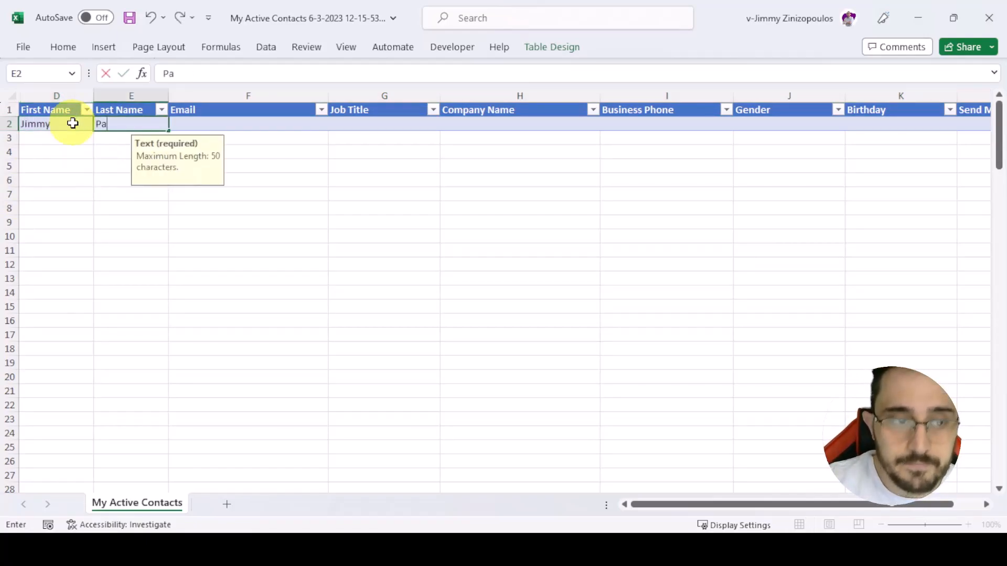
- Fill in row 2 with the contact's email, job title CEO, company PassetiCorp, gender Male and Send for marketing materials
key(Tab)
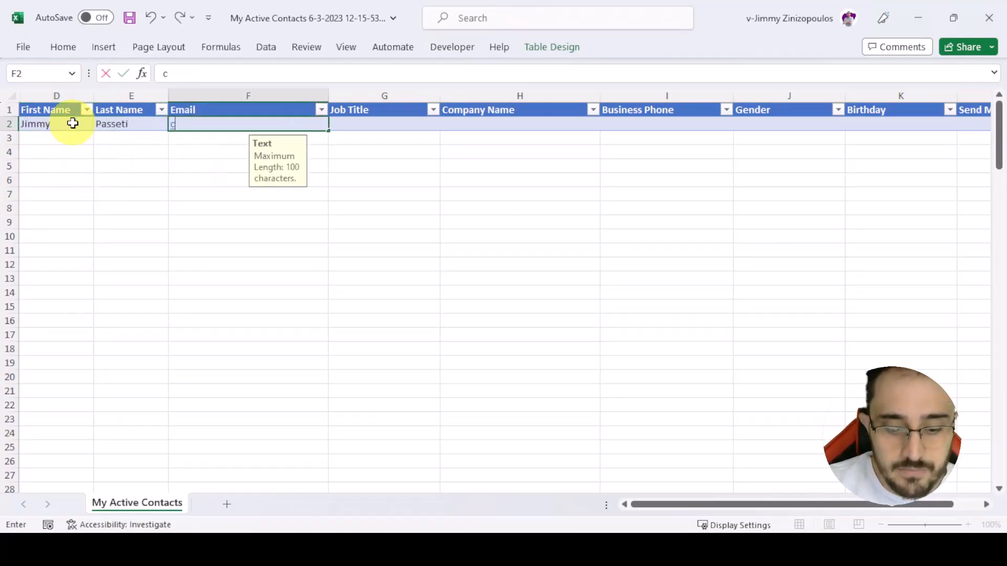
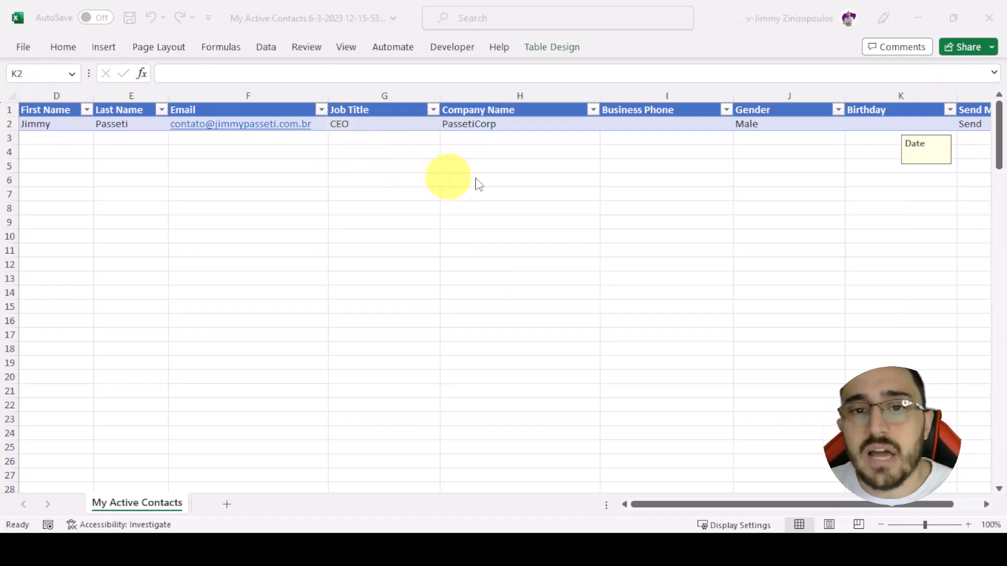
- Copy the company name PassetiCorp, filter the Dynamics 365 My Active Accounts list by it, and return to cell D3 in Excel
click(504, 124)
key(ctrl+c)
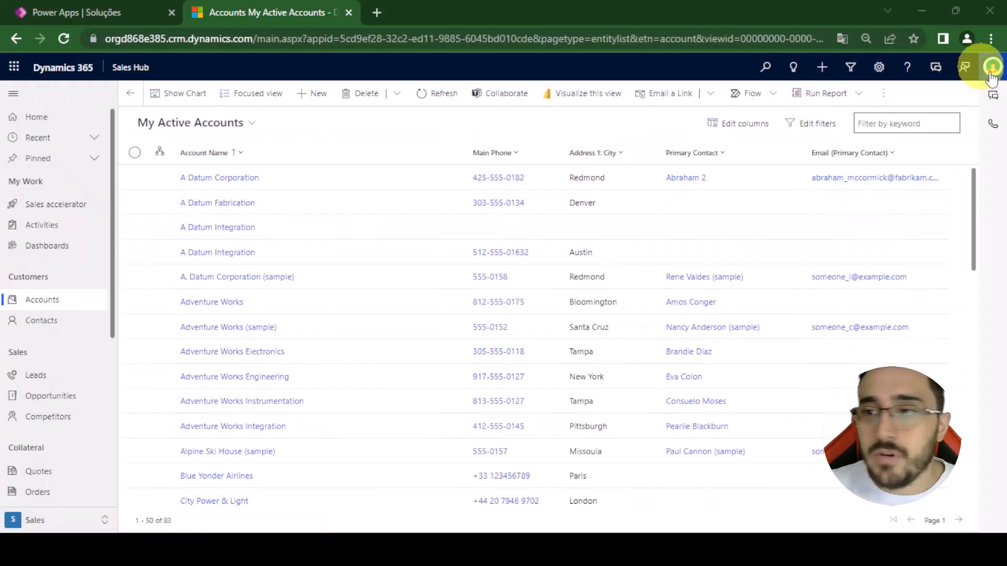
click(901, 126)
key(ctrl+v)
key(Return)
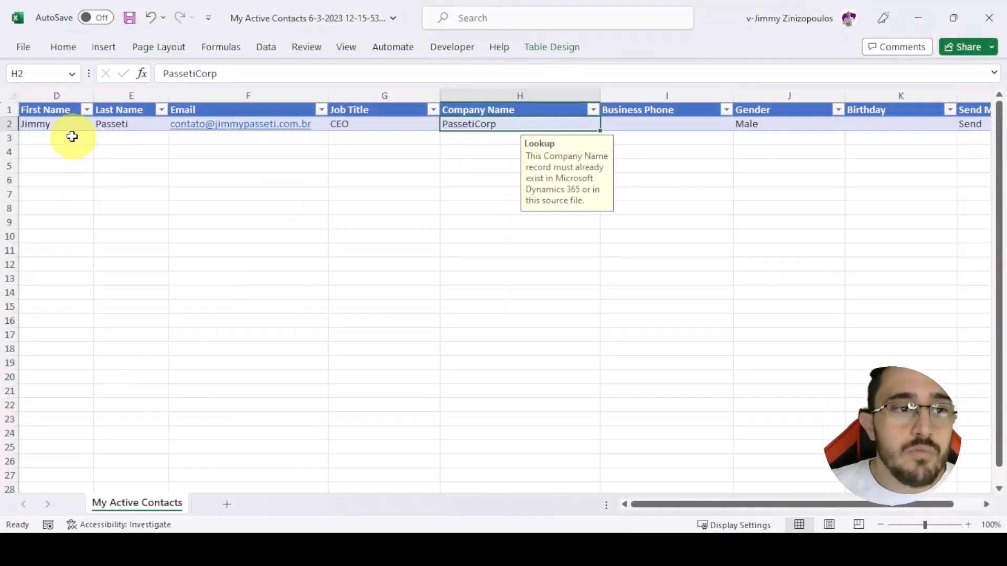
click(71, 137)
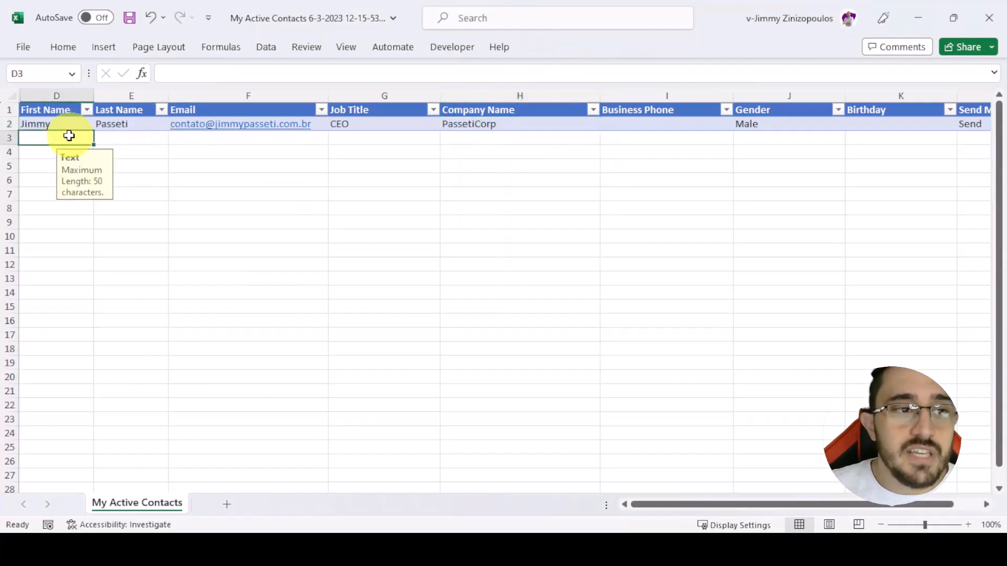
- Enter a second contact's first name, ending in 2, in row 3 and copy the last name down from row 2
text(Jimmy)
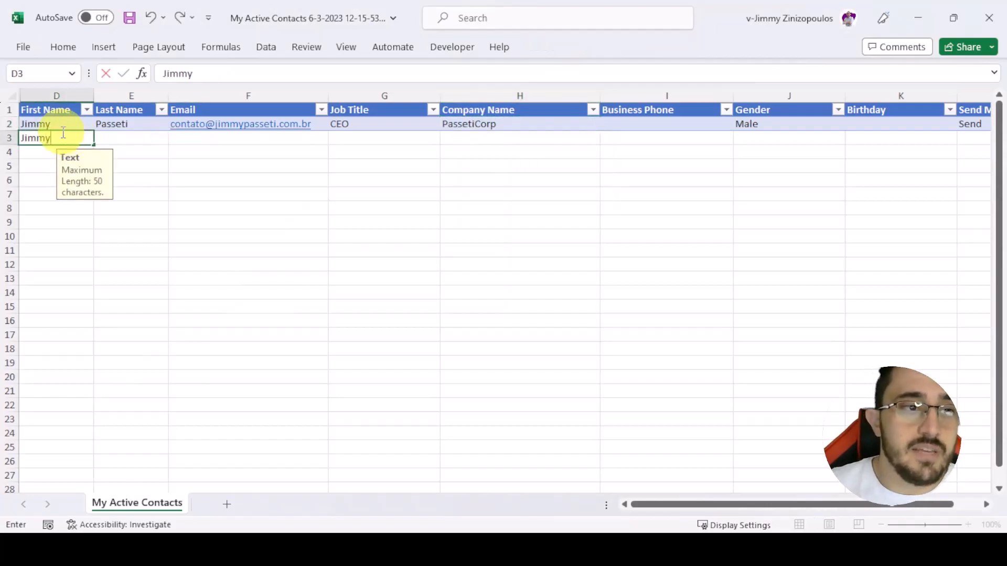
text(2)
click(134, 124)
key(ctrl+c)
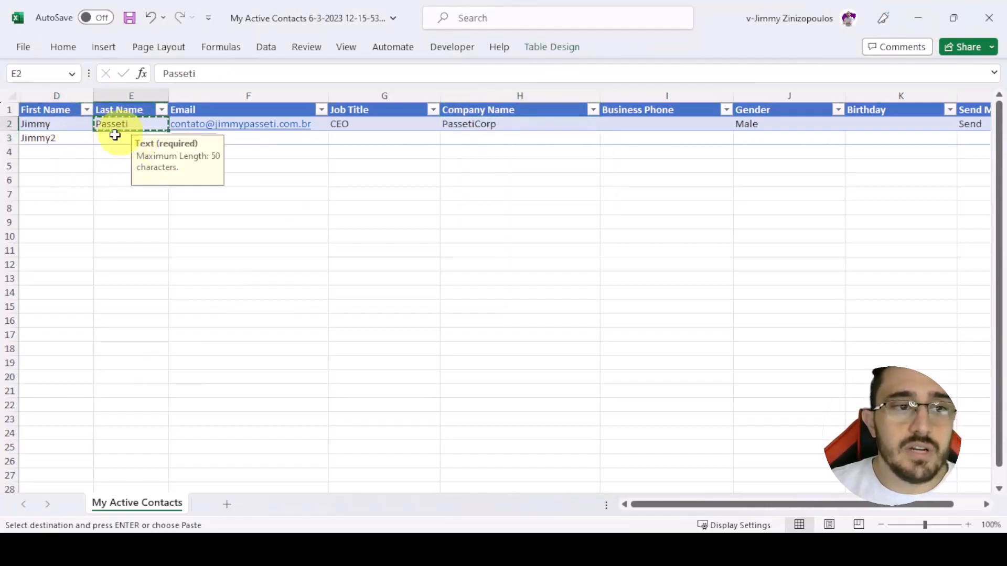
click(109, 137)
key(Return)
- Copy the email, job title and company name from row 2 into row 3
click(314, 129)
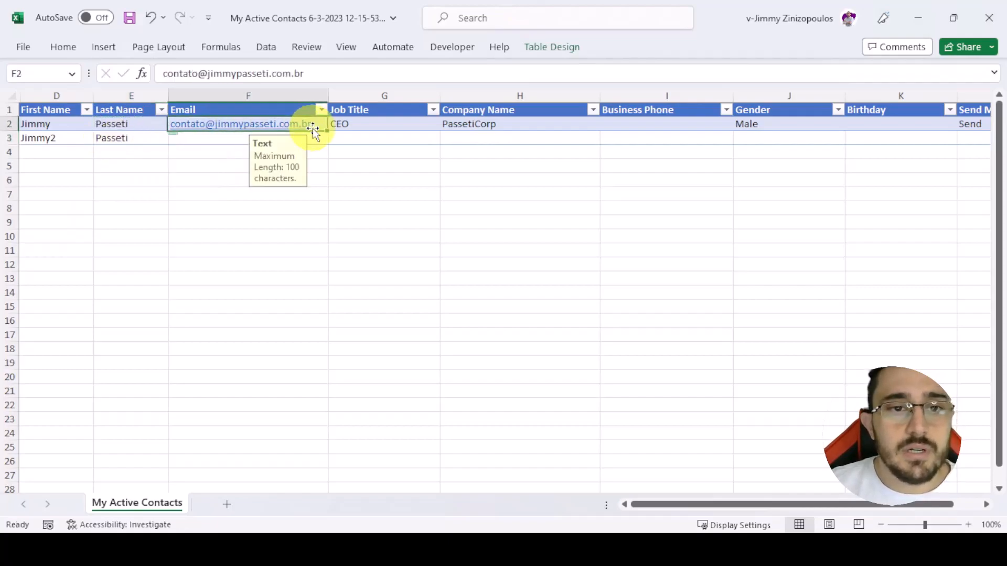
key(ctrl+c)
key(Down)
key(ctrl+v)
key(Right)
key(Up)
key(shift+Right)
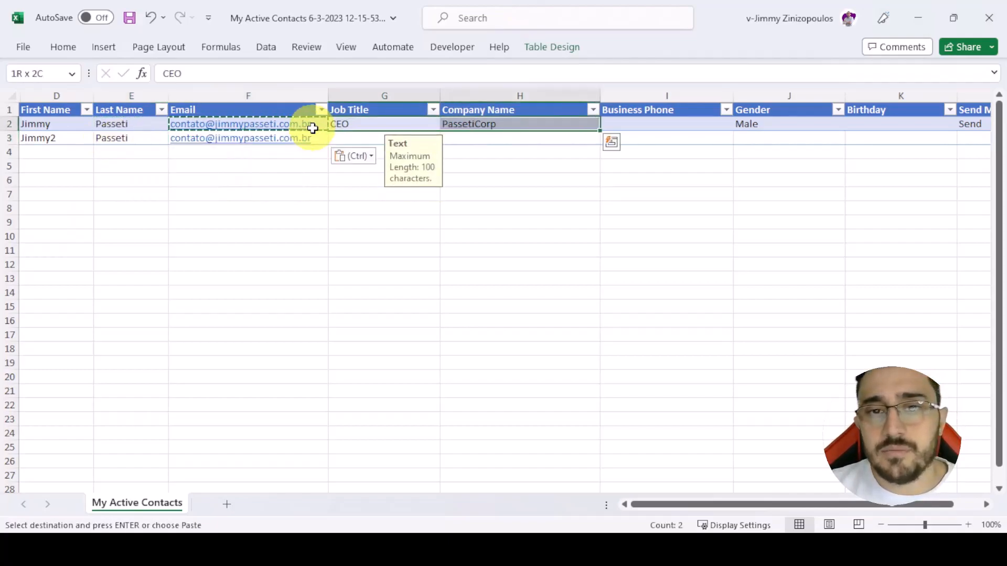
key(ctrl+c)
key(Down)
key(ctrl+v)
key(Escape)
- Change the company name in row 3 to PassetiCorp2
click(526, 138)
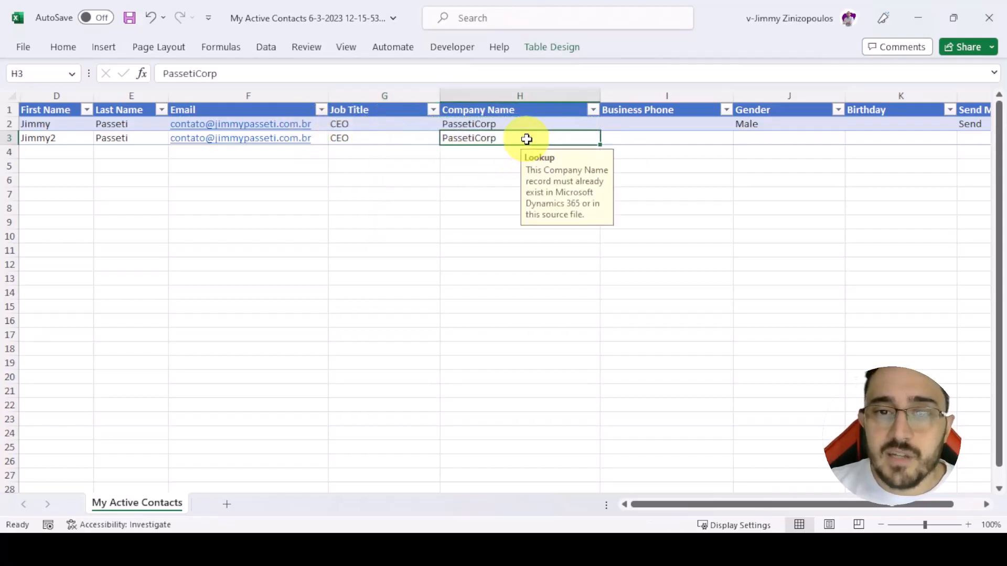
double_click(527, 139)
text(2)
click(499, 152)
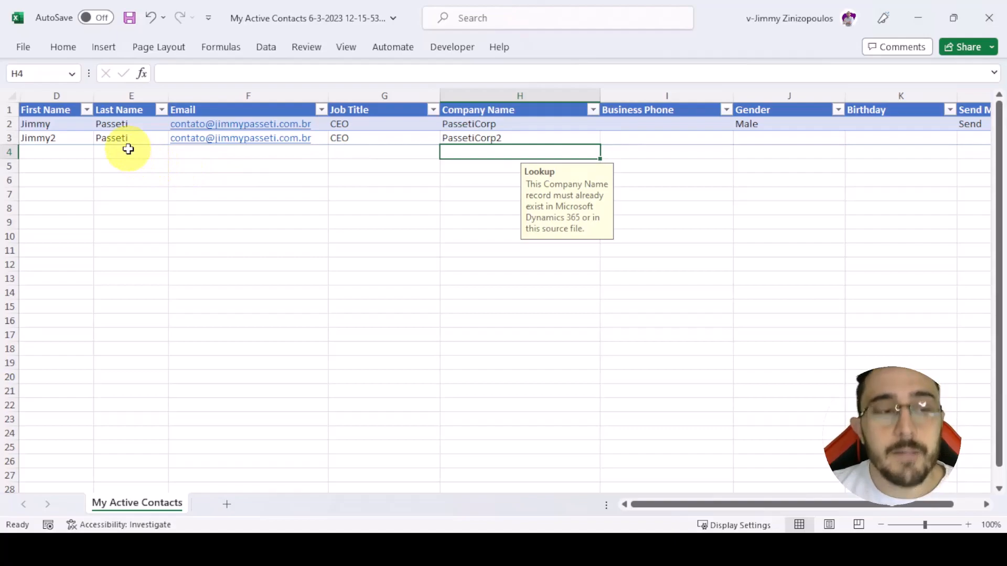
- Copy row 3's contact details, first name through company name, into row 4 and change the first name's ending to 3
click(62, 136)
shift+click(498, 139)
key(ctrl+c)
click(42, 154)
key(ctrl+v)
double_click(81, 152)
key(BackSpace)
text(3)
key(Return)
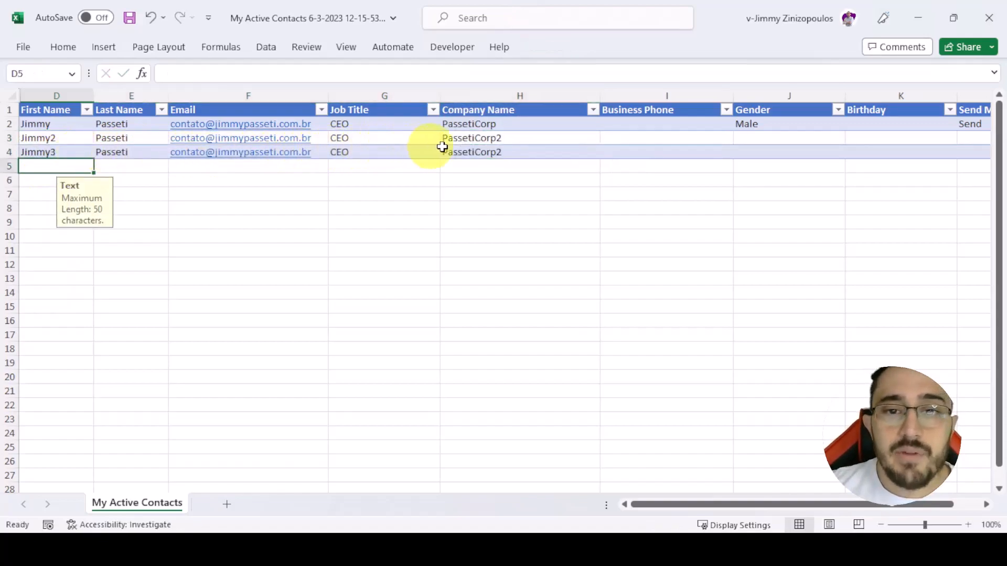
- In Dynamics 365, clear the account list filter, copy the Austin A Datum Integration account's name, and return to Excel
click(519, 152)
key(alt+Tab)
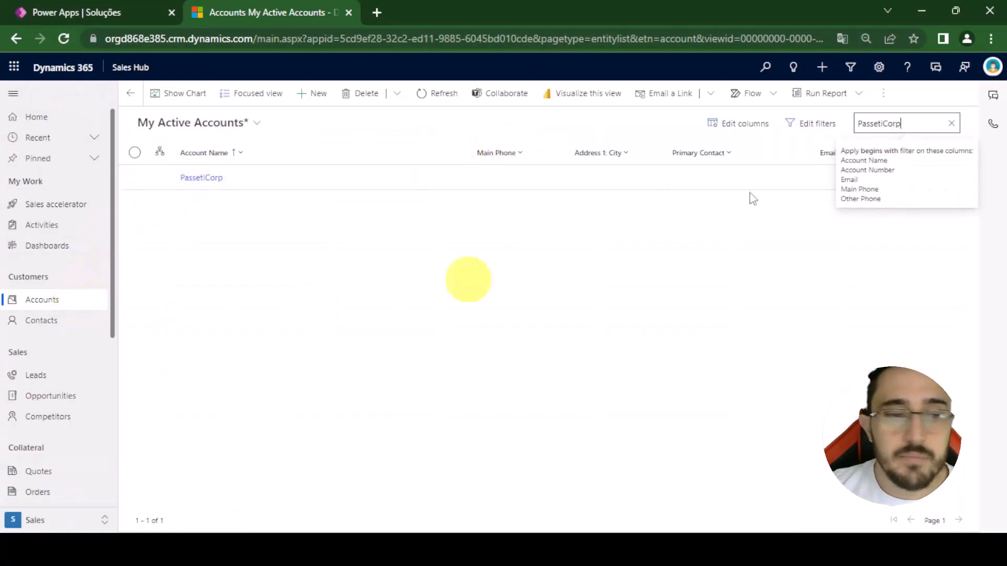
click(952, 123)
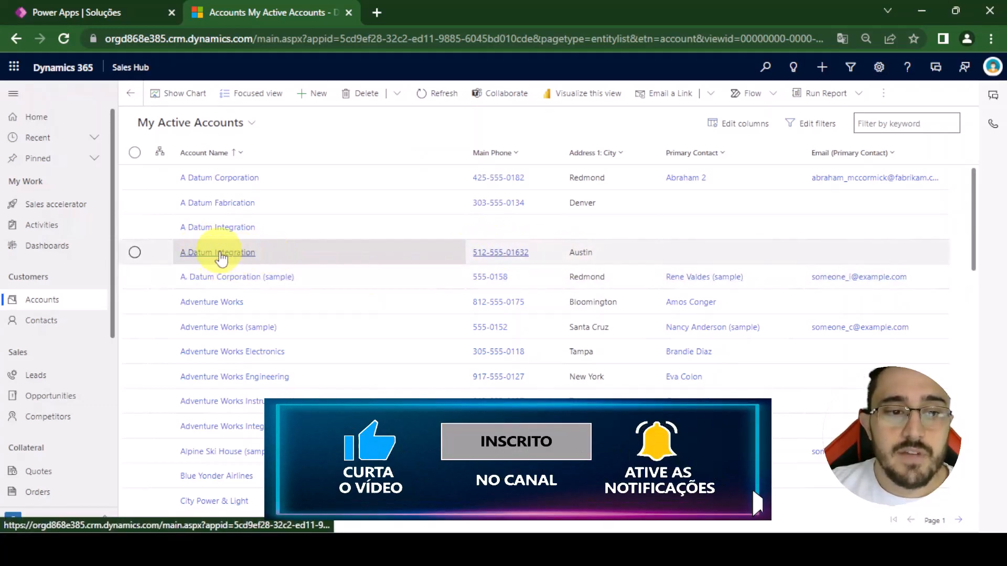
click(221, 254)
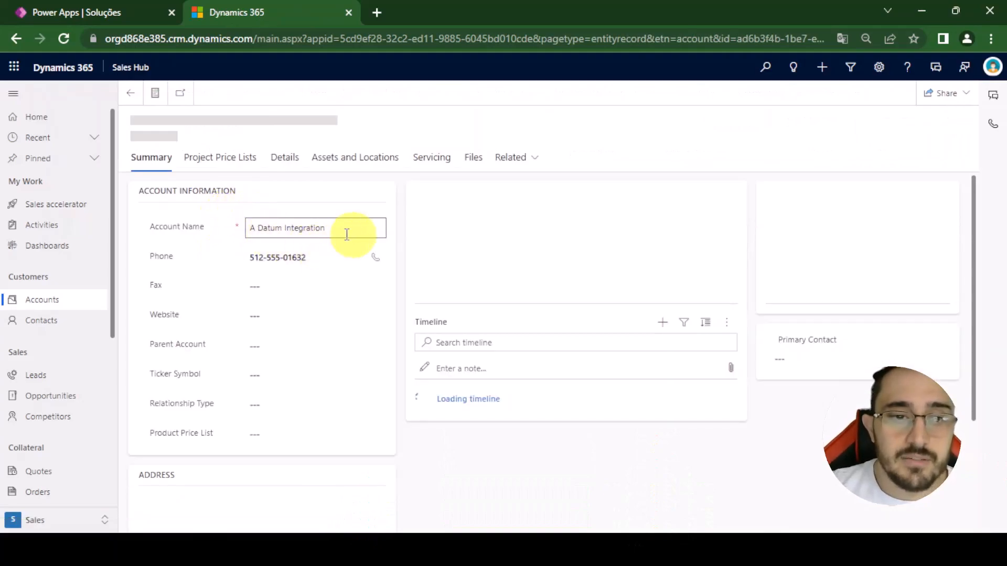
drag(354, 235, 208, 235)
key(alt+Tab)
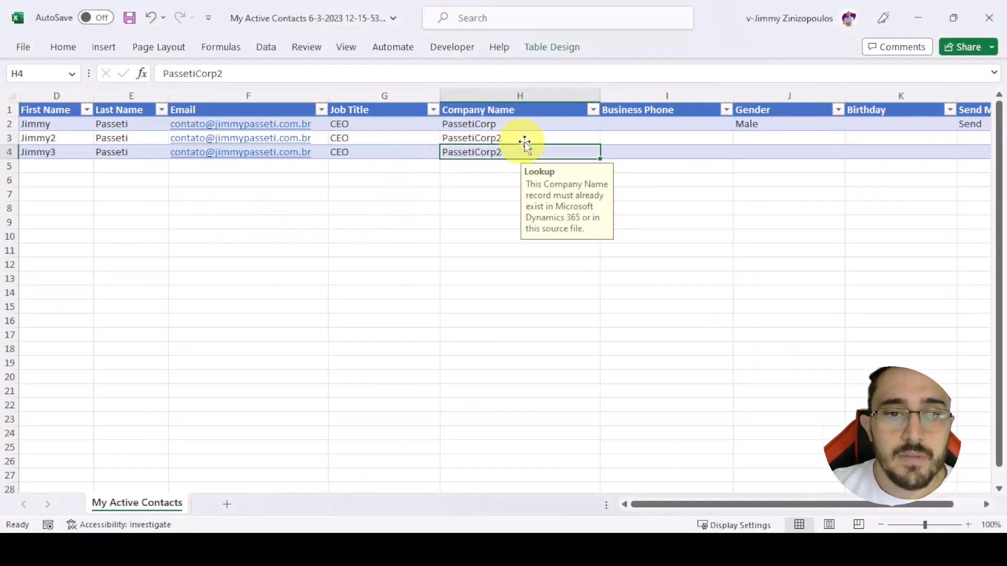
- Replace the company name in row 4 with A Datum Integration
double_click(506, 152)
drag(512, 151, 386, 152)
key(ctrl+v)
click(394, 233)
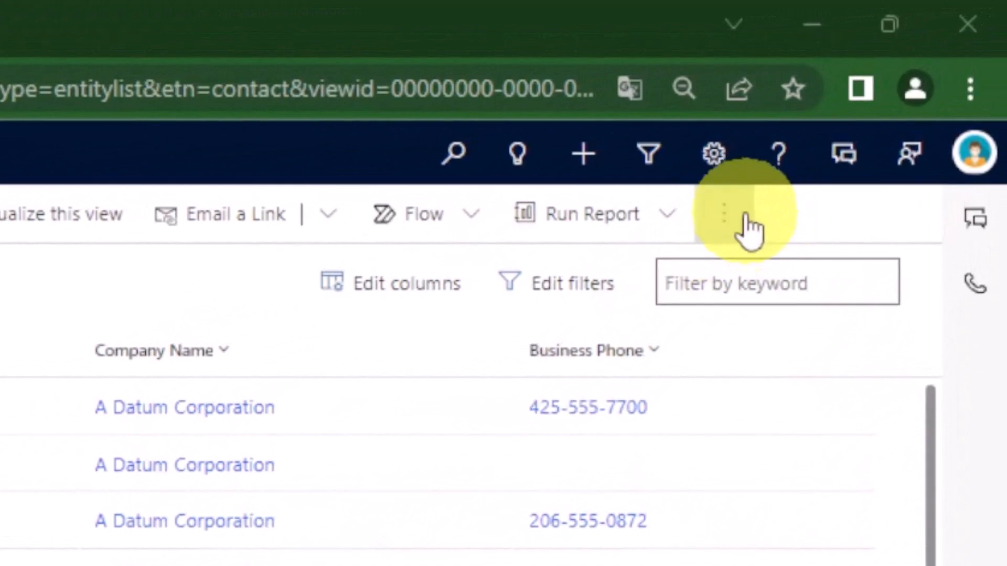
click(884, 94)
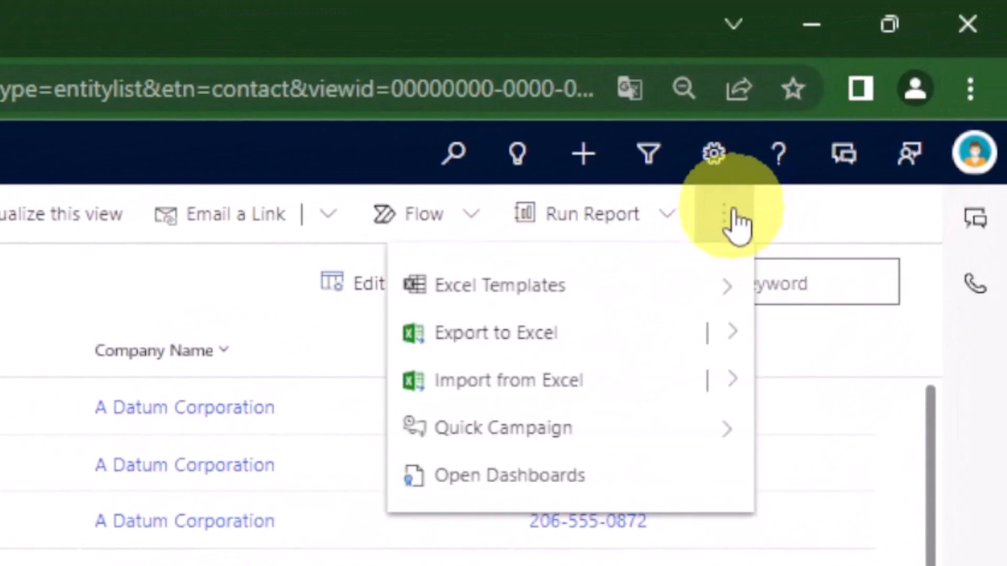
click(540, 381)
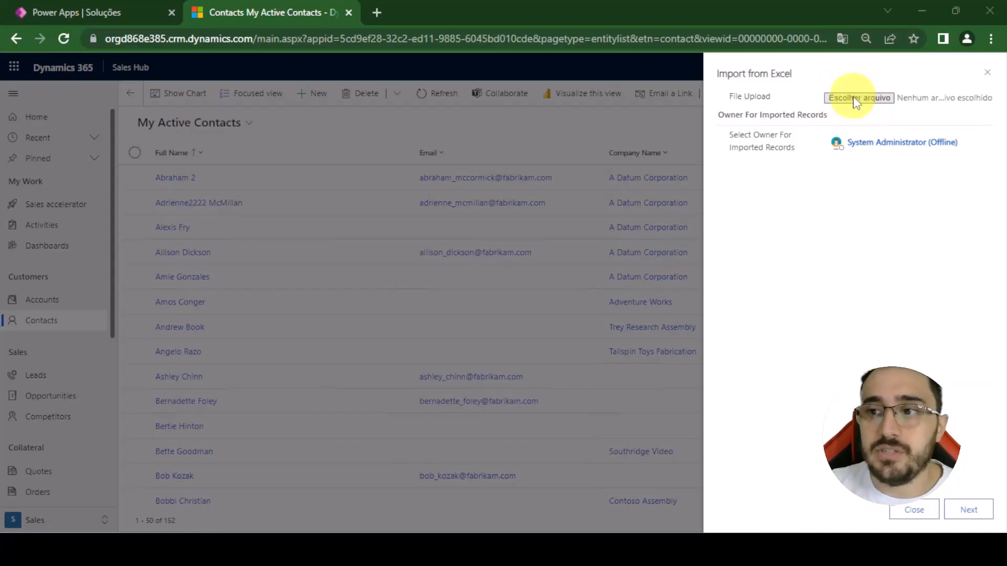
click(961, 517)
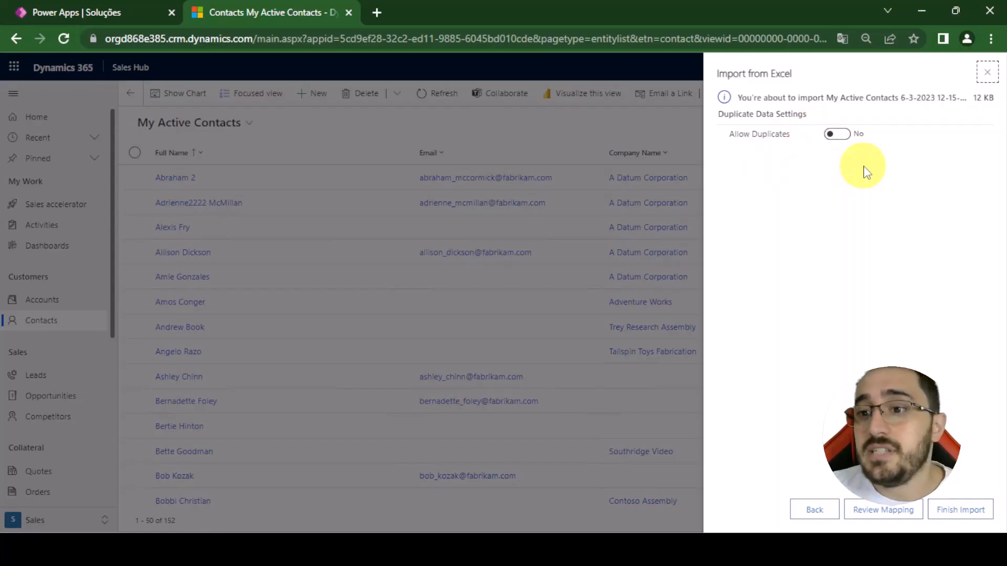
click(837, 136)
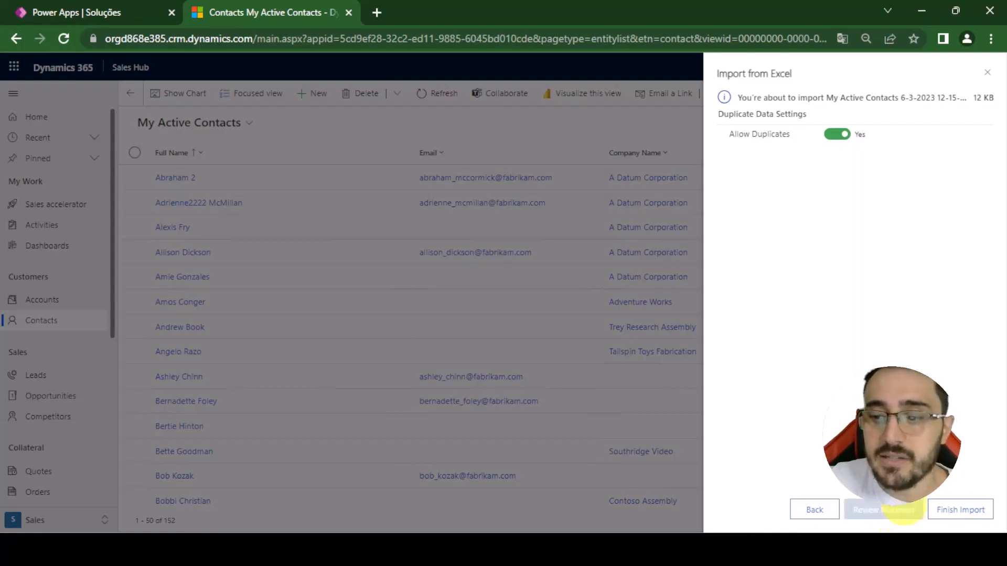
click(966, 515)
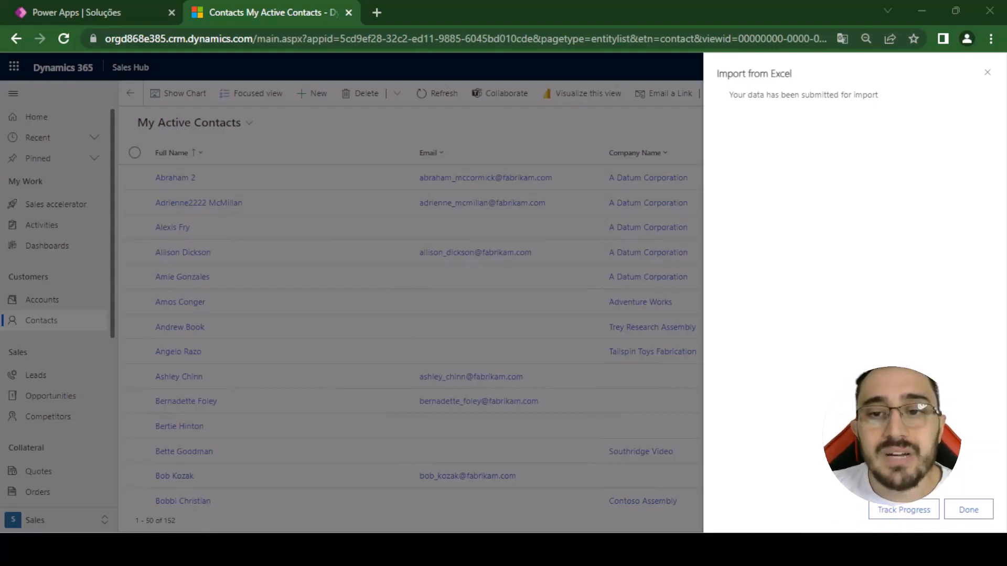
- Track the submitted import's progress in the My Imports list and refresh its status
click(894, 512)
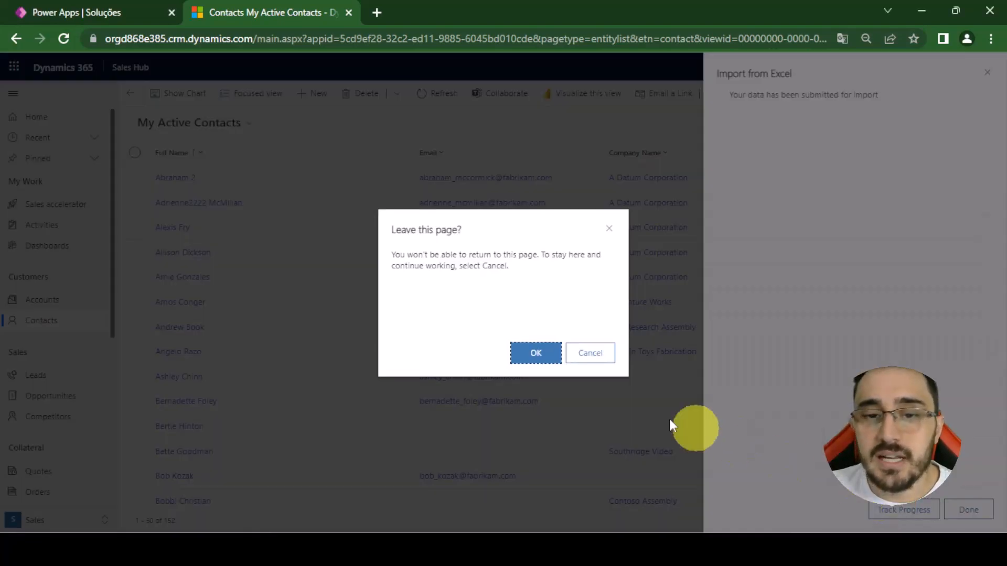
click(533, 353)
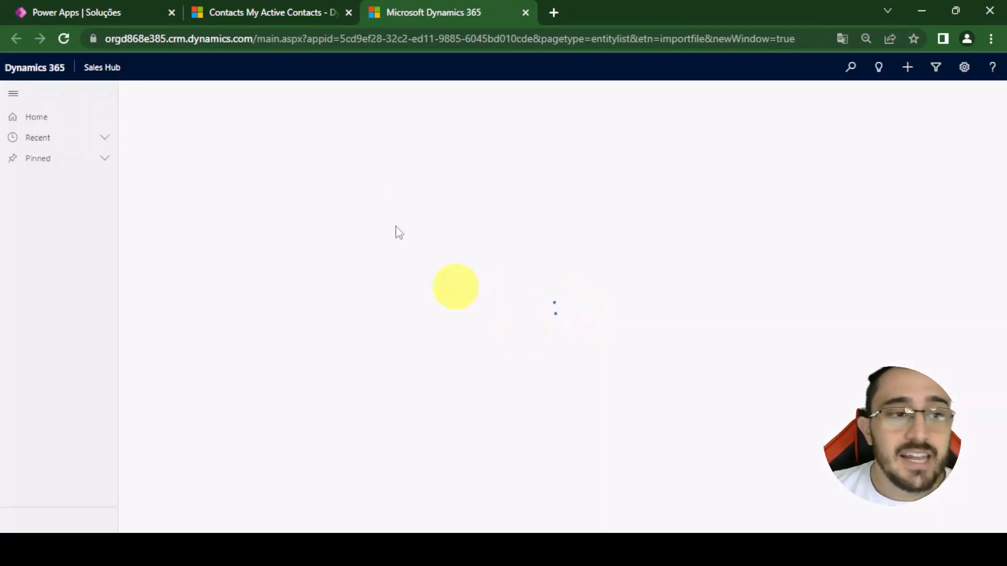
click(12, 96)
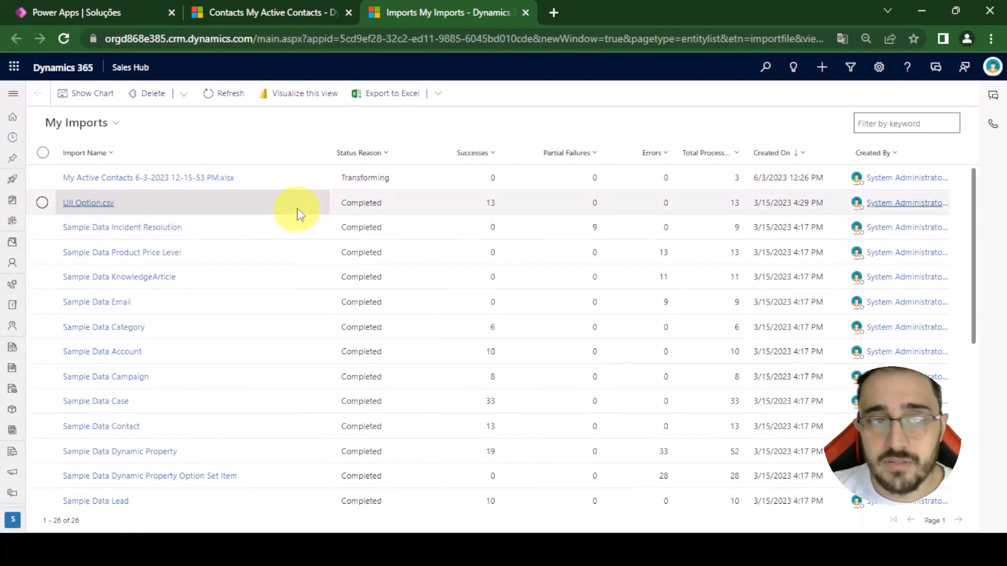
click(226, 103)
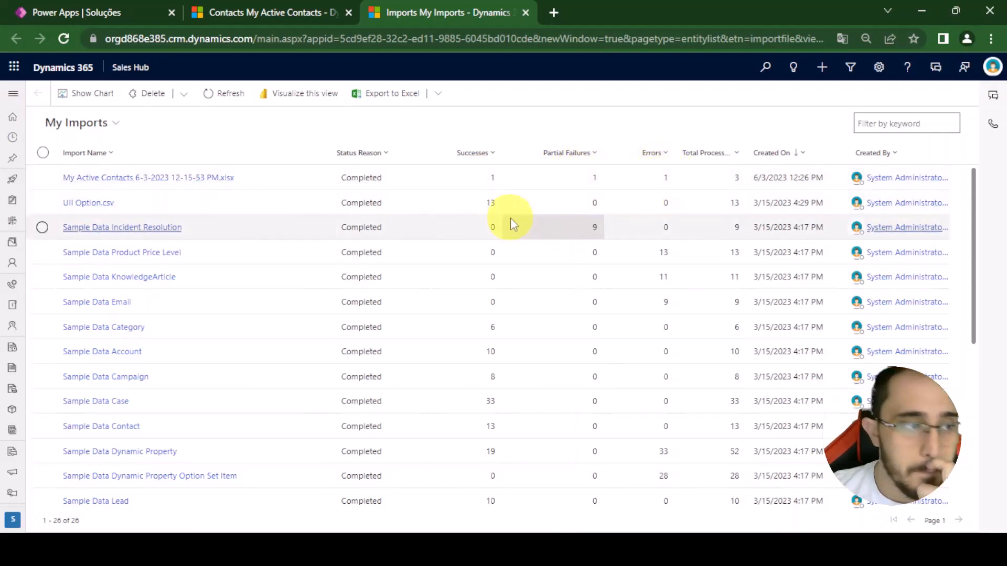
- Open the My Active Contacts import record and examine its result summary and list of failures
click(208, 180)
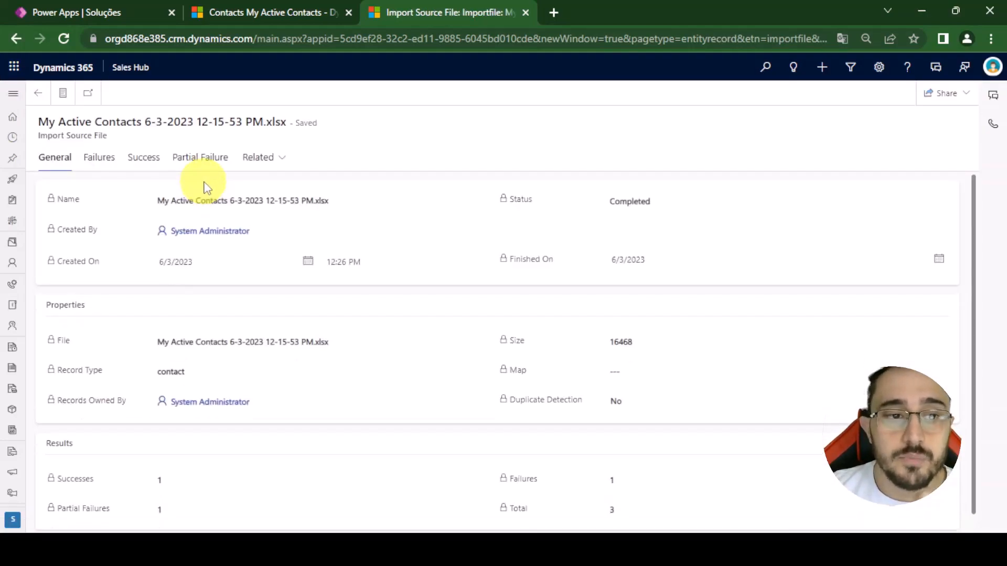
scroll(218, 292, down, 1)
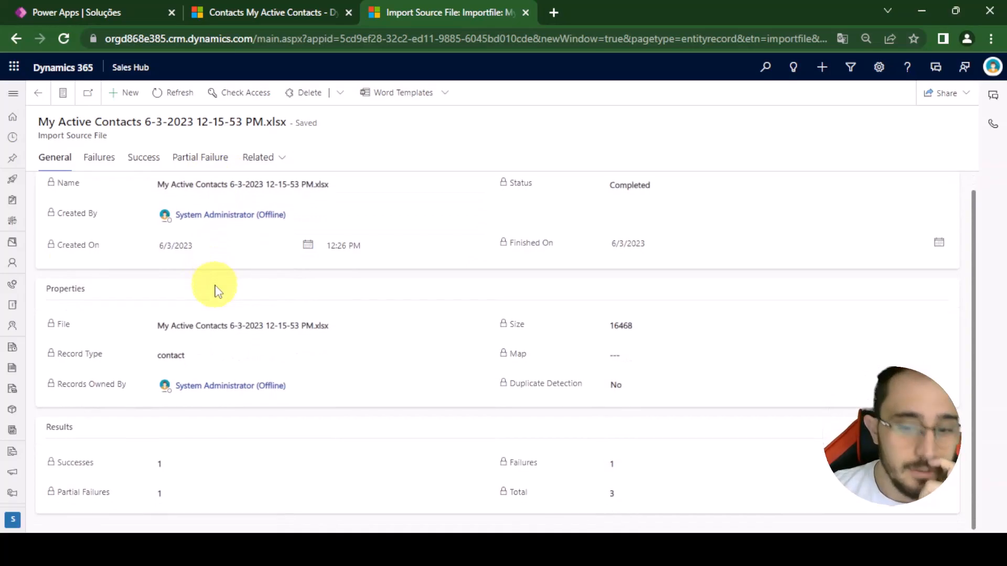
scroll(210, 286, up, 1)
click(101, 160)
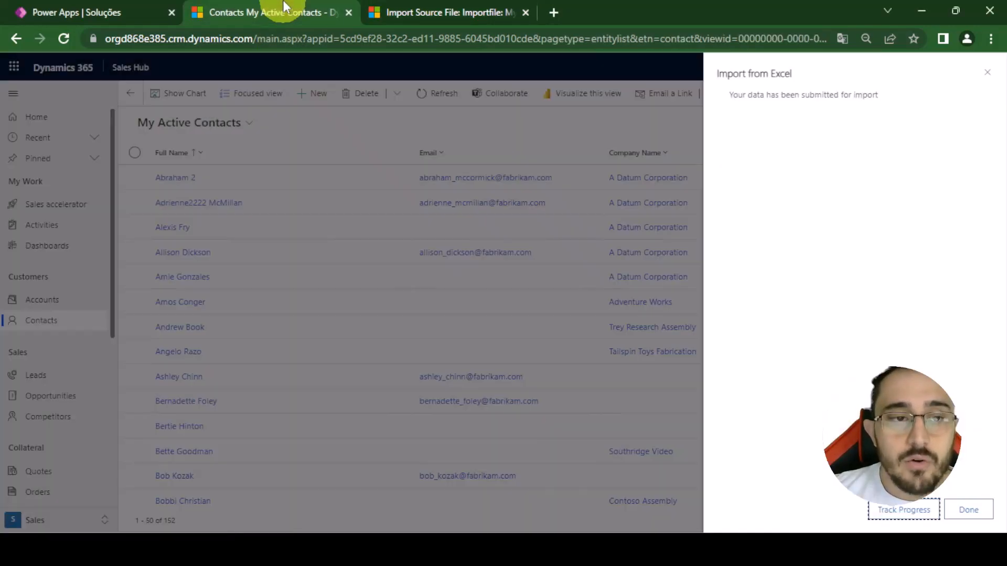
- Check the active accounts for duplicate A Datum Integration entries, then return to the contacts list
click(288, 12)
click(978, 525)
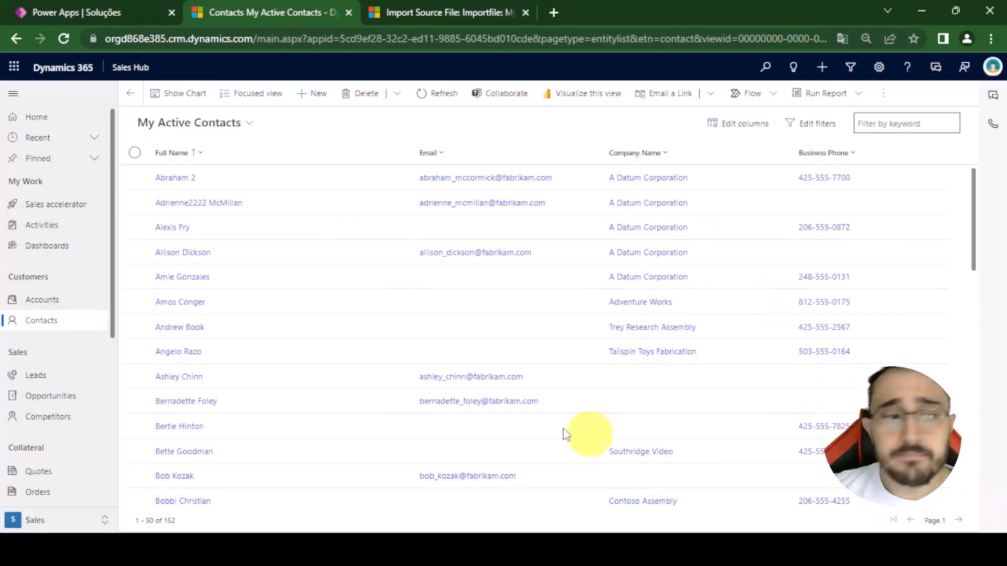
click(52, 300)
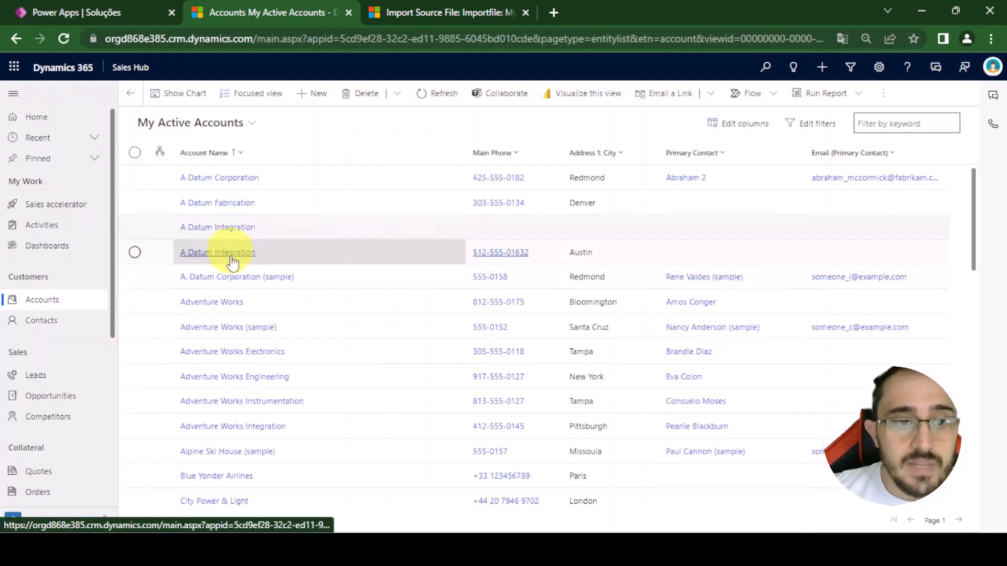
click(82, 330)
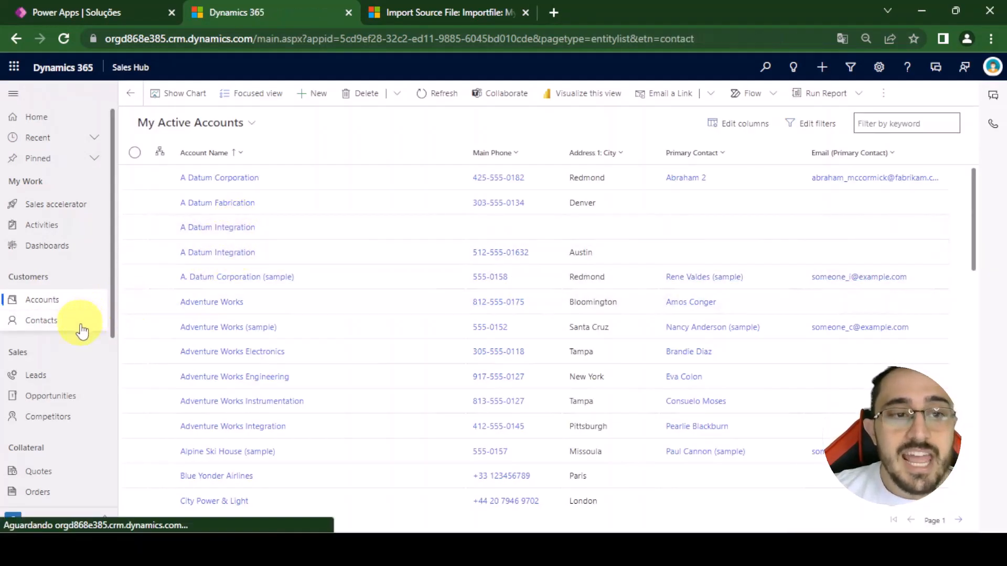
- Check the import record's successfully imported contacts and compare them with the My Active Contacts list
click(391, 13)
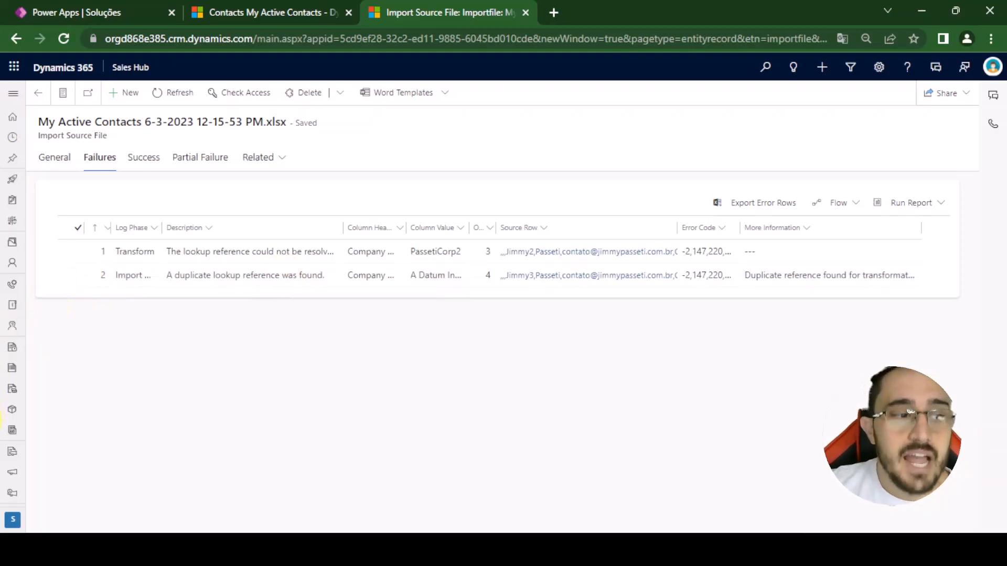
click(142, 157)
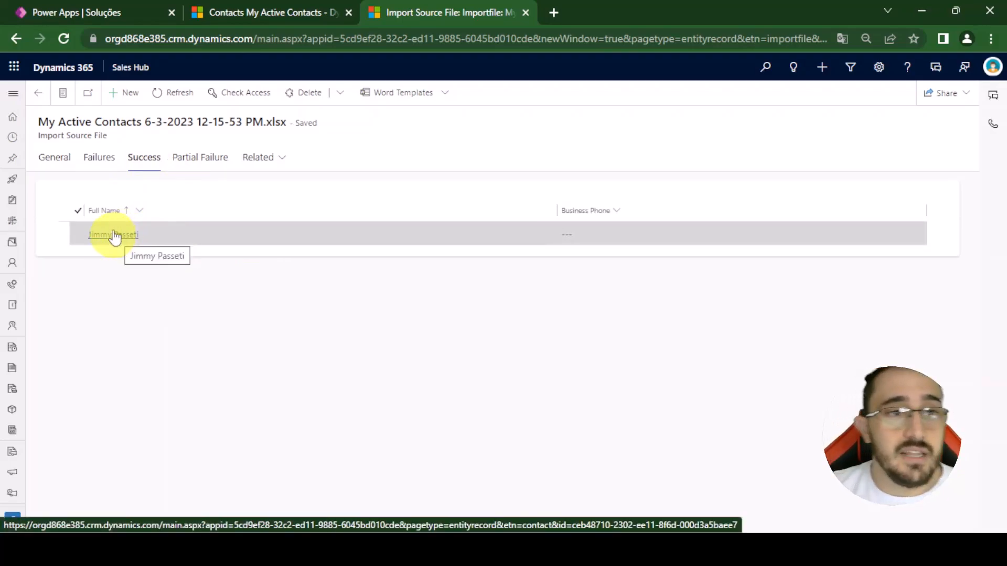
key(ctrl+shift+Tab)
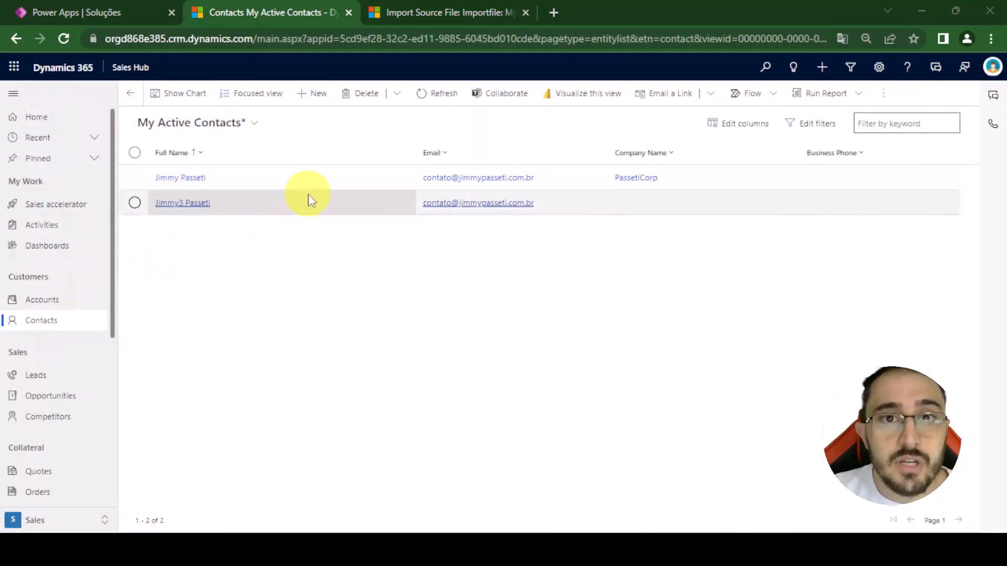
- Review the import's failures again and examine the Partial Failures entry in its general results
click(426, 6)
click(99, 157)
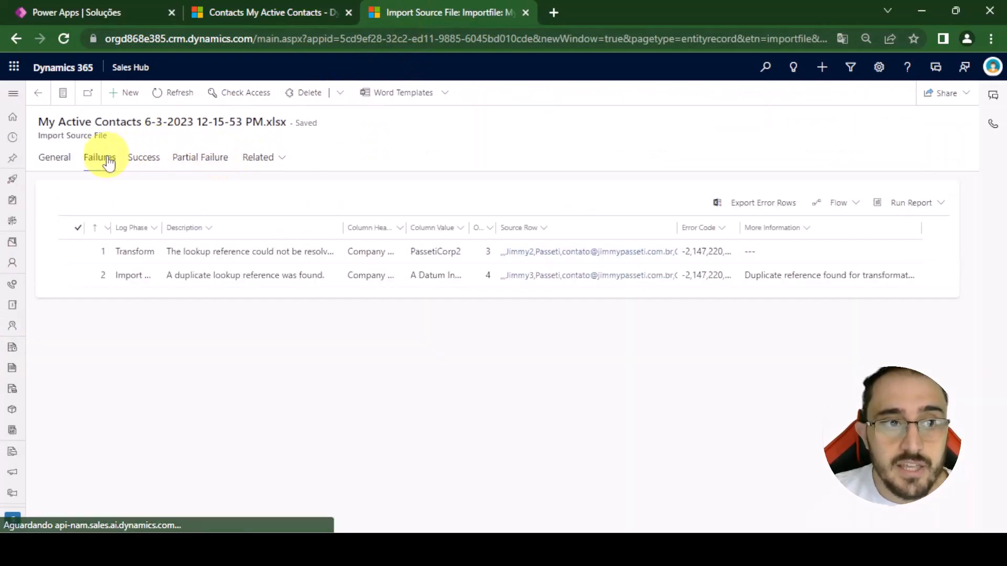
click(54, 158)
scroll(349, 393, down, 1)
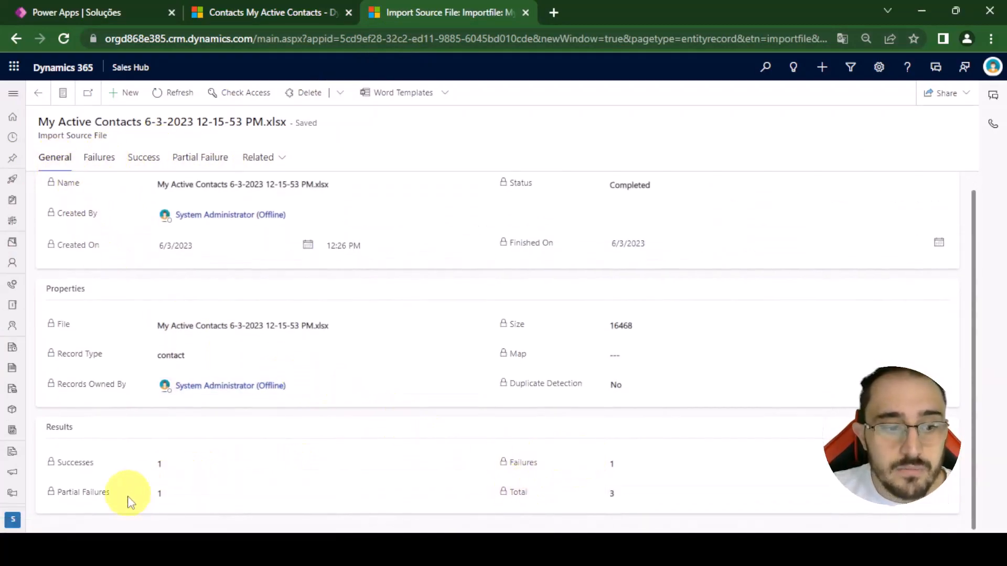
triple_click(103, 492)
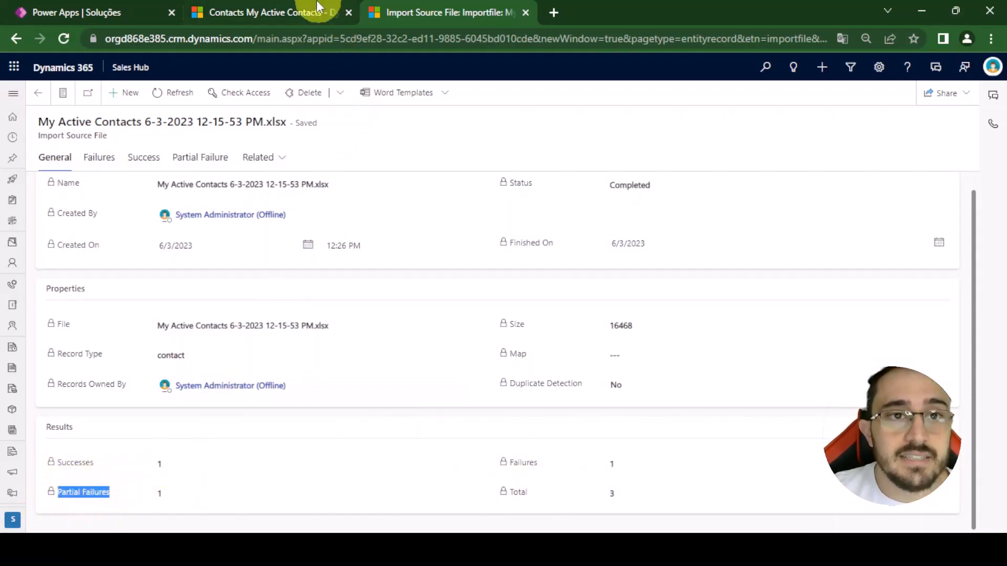
- Compare the imported contacts' company names in My Active Contacts with the import record's failure rows
click(302, 7)
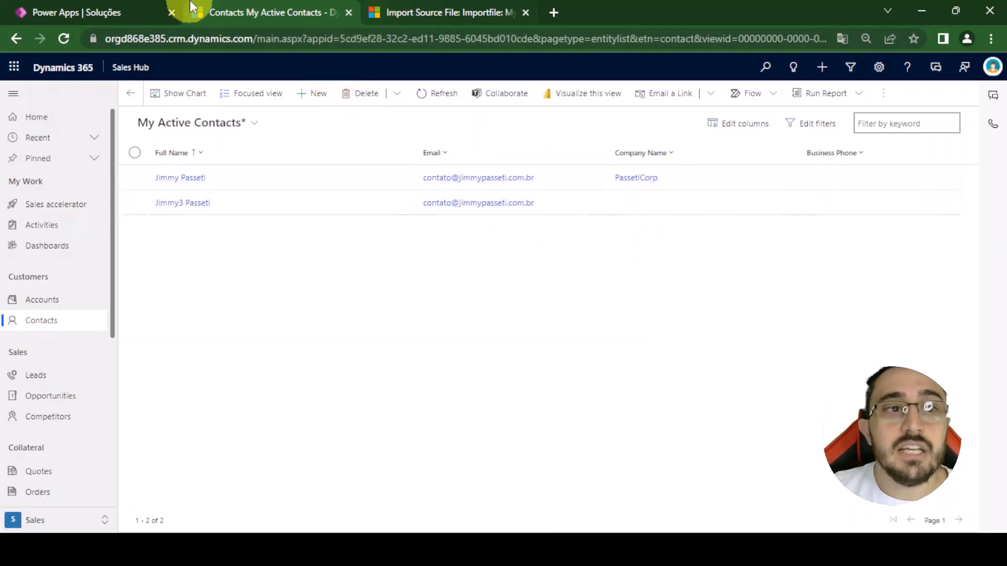
click(474, 6)
click(100, 157)
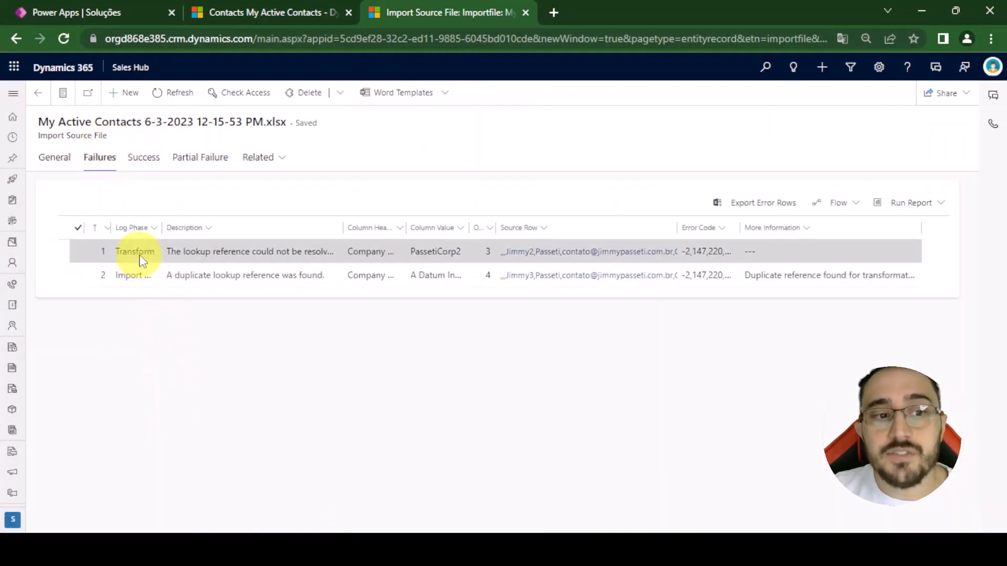
click(66, 5)
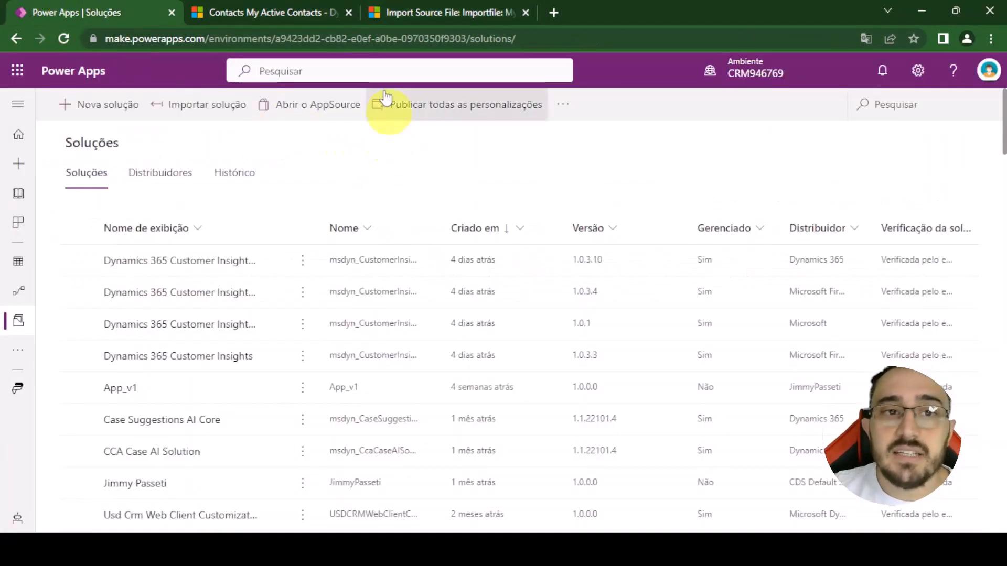
click(299, 7)
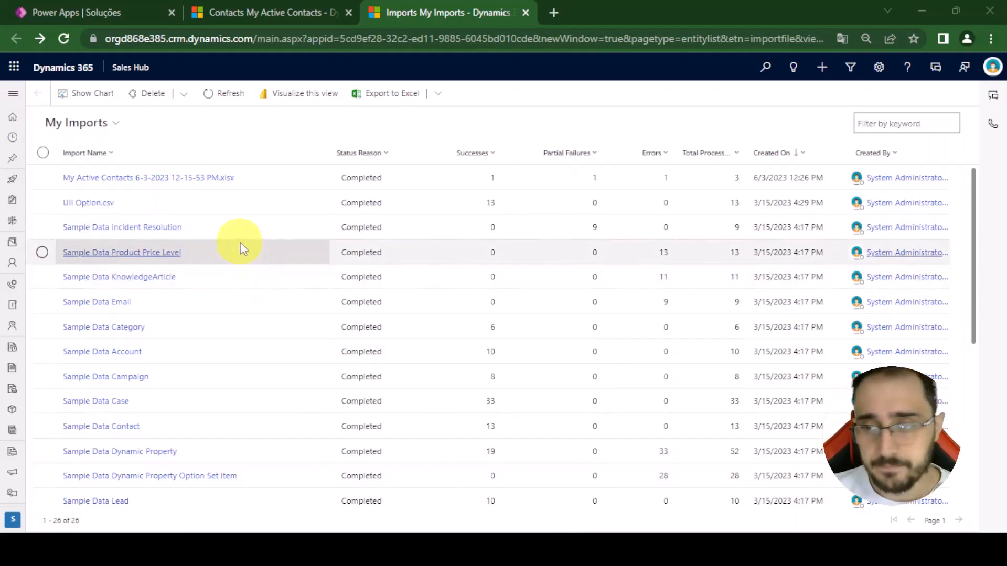
- Delete the My Active Contacts import with all its imported records and log, and refresh the imports list
click(42, 179)
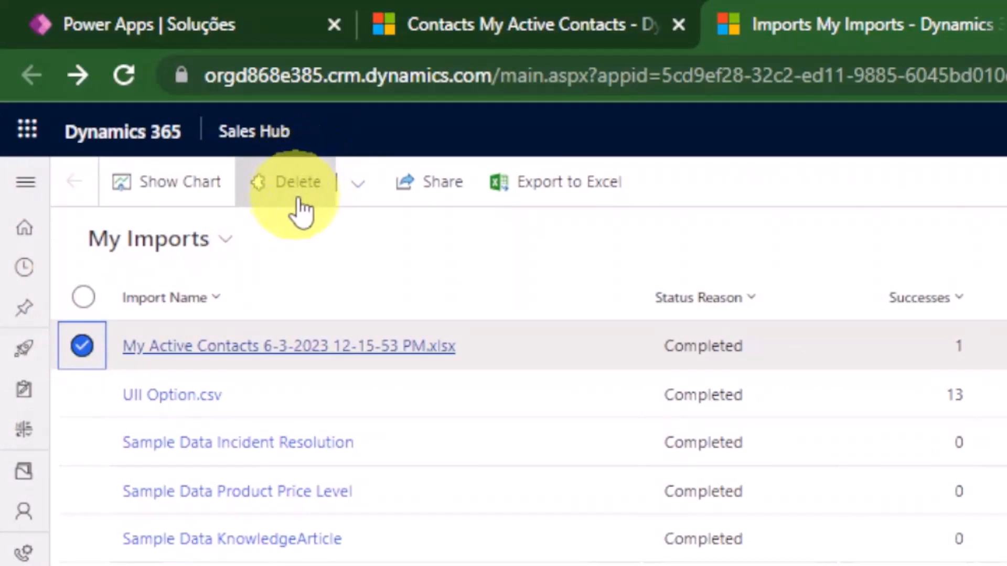
click(359, 201)
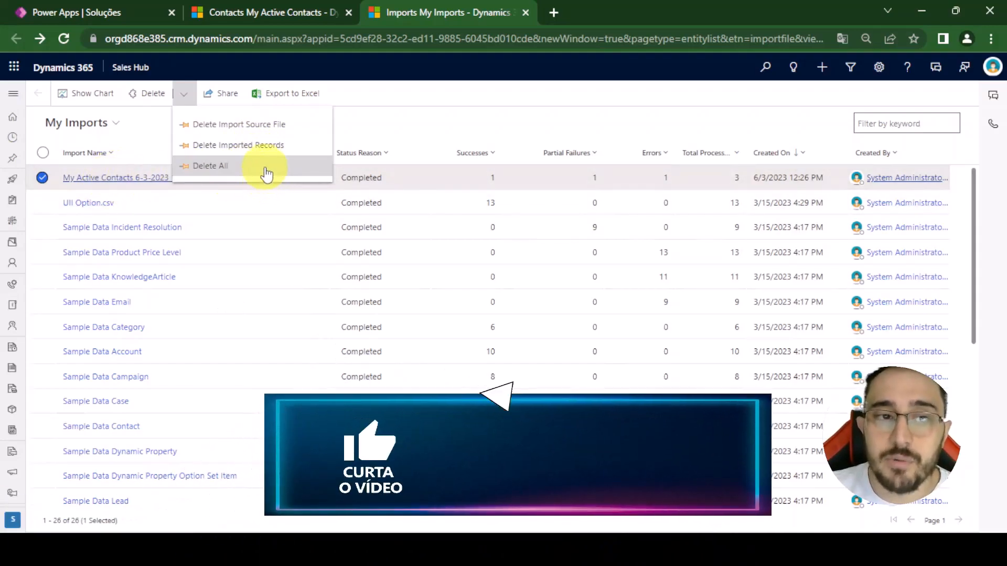
click(265, 167)
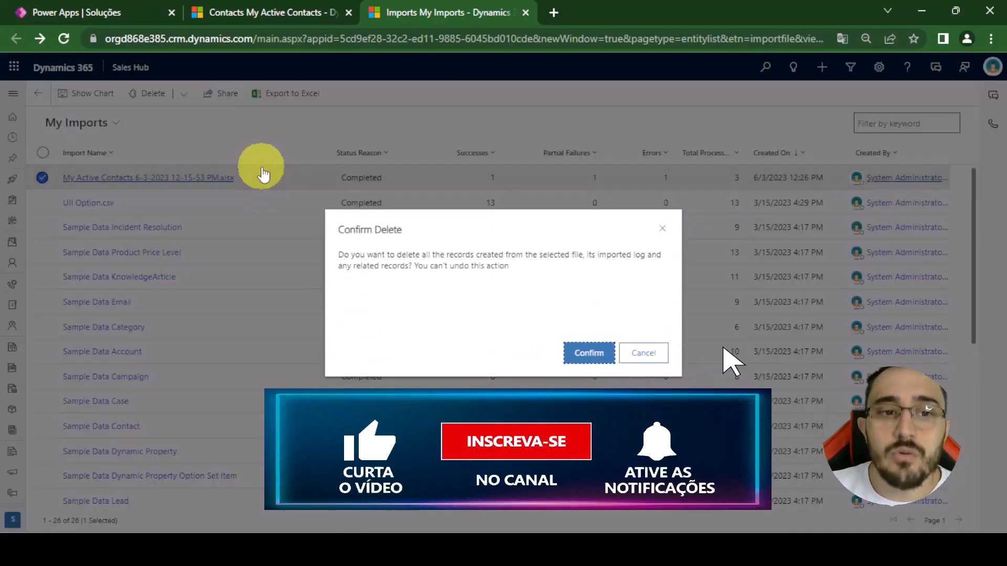
click(595, 356)
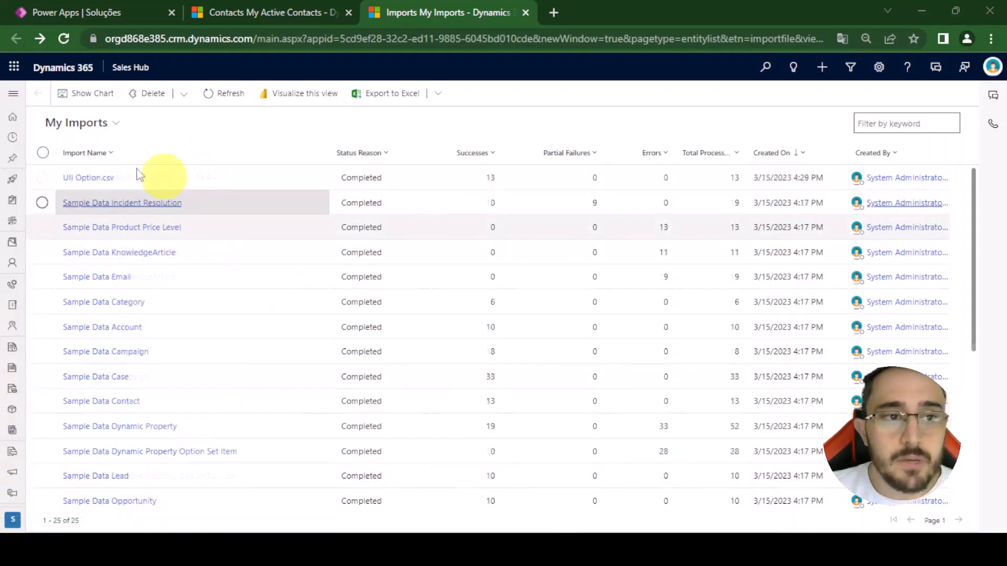
click(207, 95)
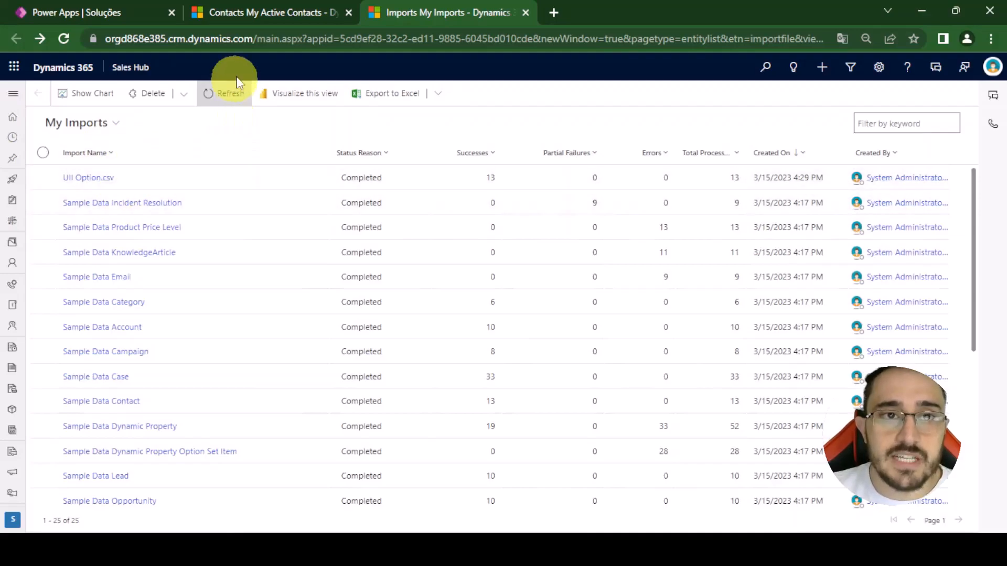
- Refresh My Active Contacts to check that the imported records are gone, and review the list's filter conditions without changing them
click(264, 11)
click(443, 94)
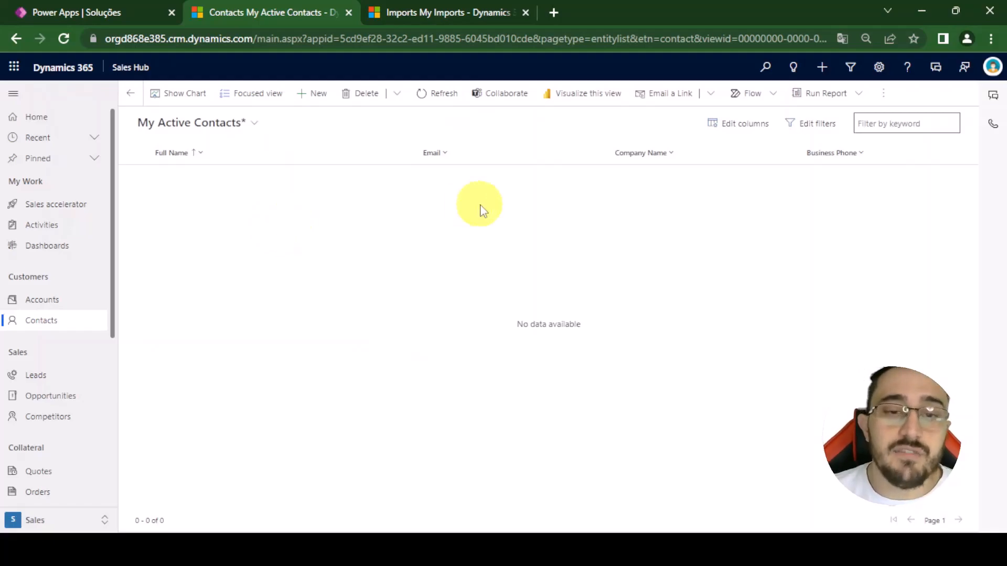
click(813, 126)
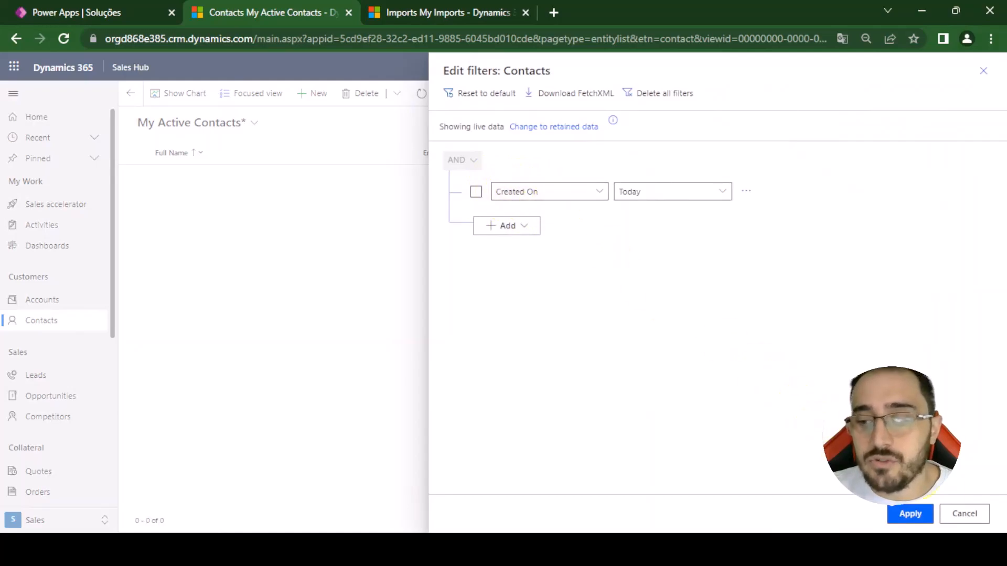
click(968, 517)
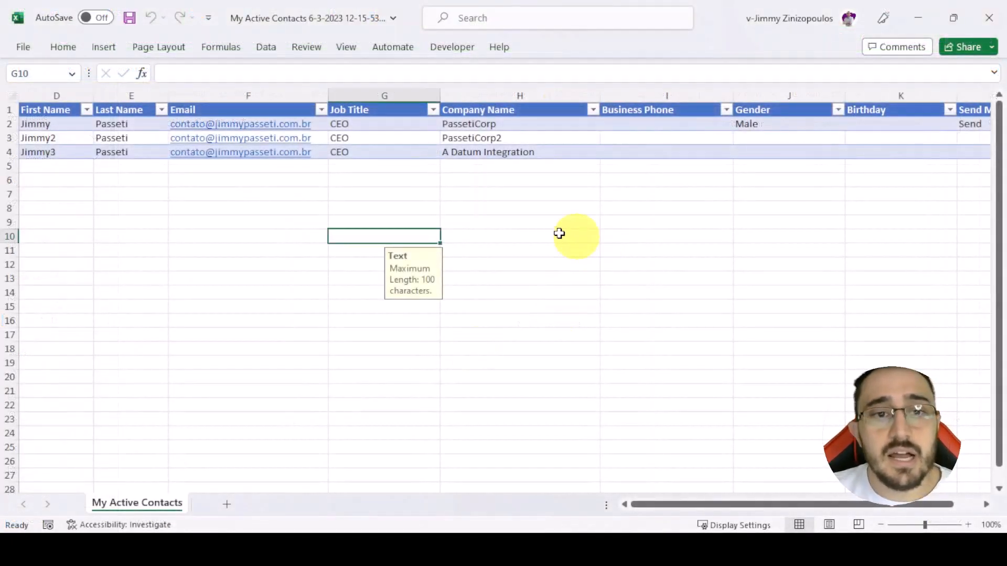
- In the Excel contacts sheet, change the second contact's Company Name in H3 to PassetiCorp
double_click(498, 138)
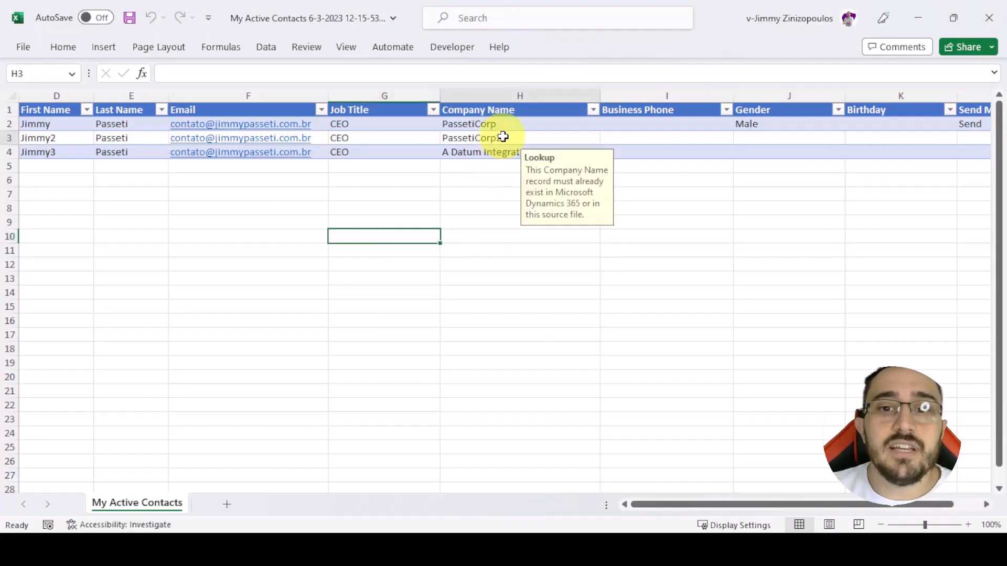
click(501, 182)
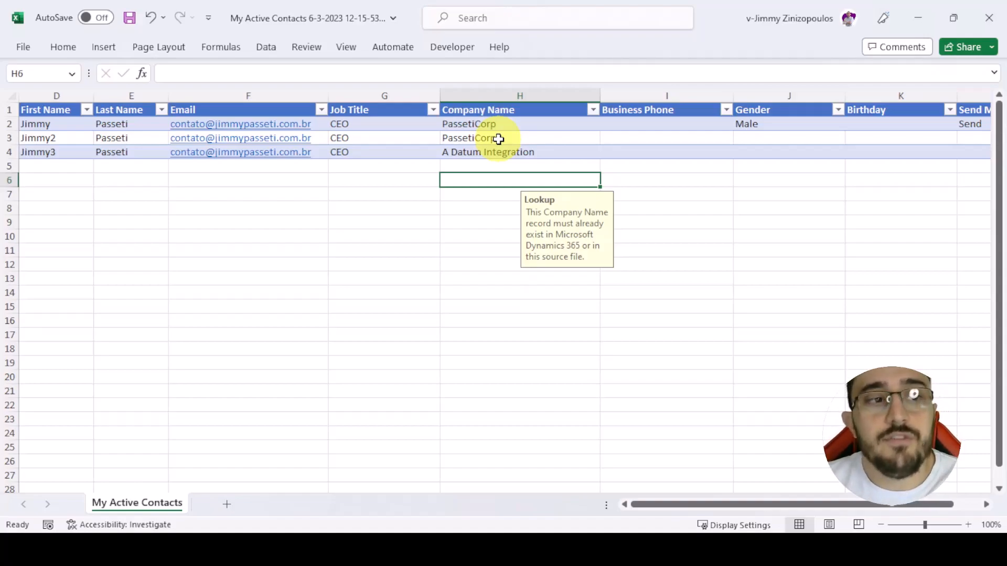
- Open the A Datum Integration account located in Austin from the active accounts and copy the record ID from its page address
click(510, 156)
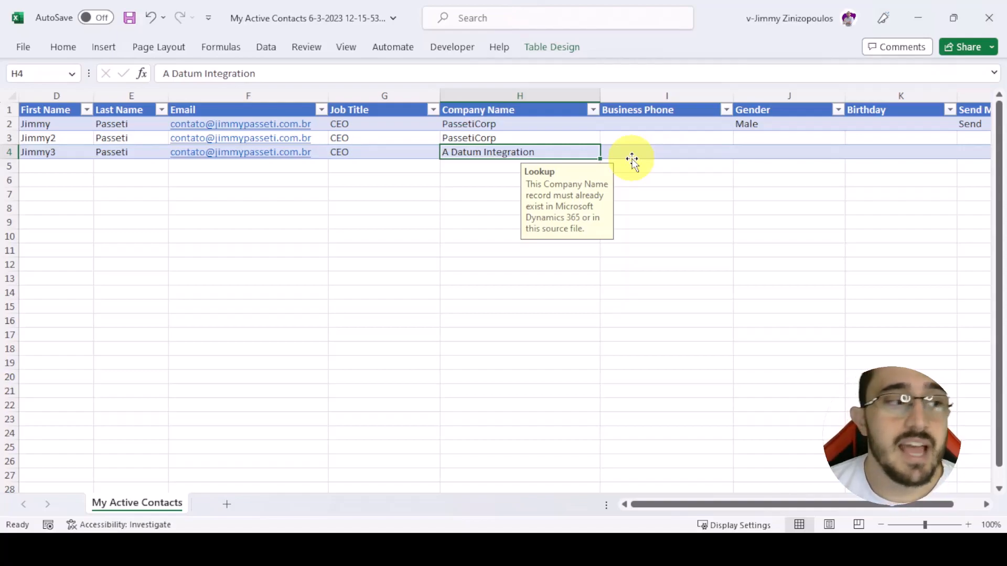
key(alt+Tab)
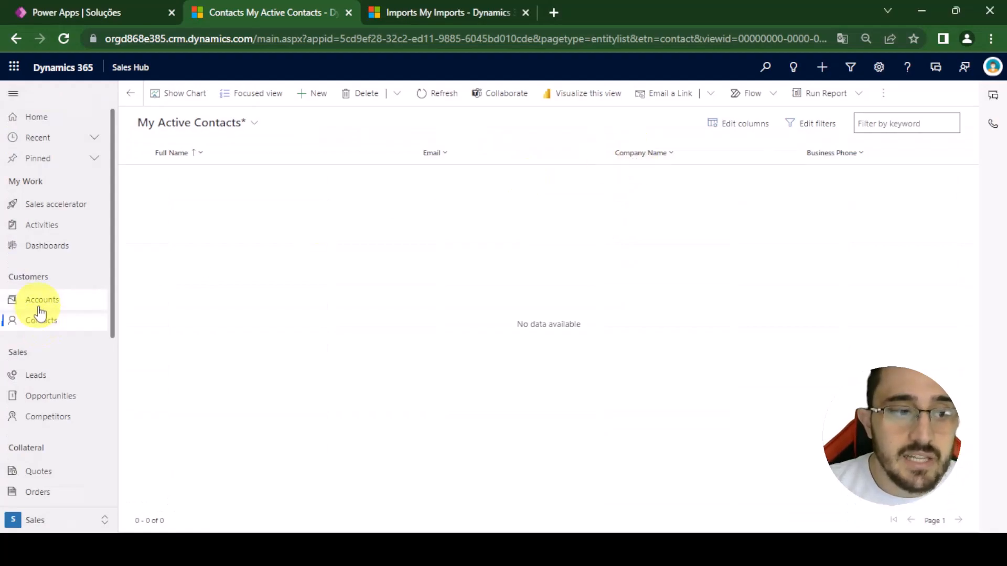
click(39, 308)
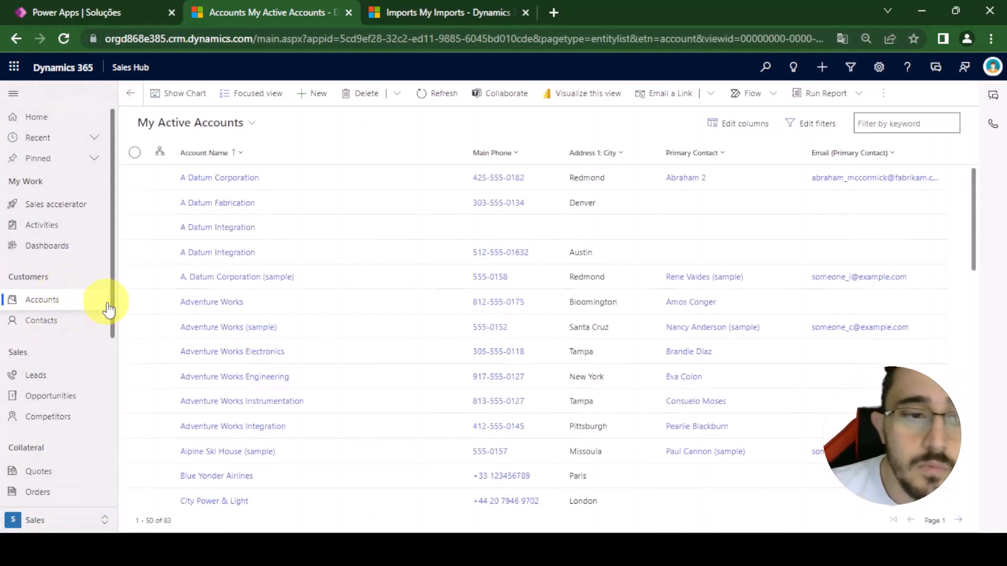
click(229, 254)
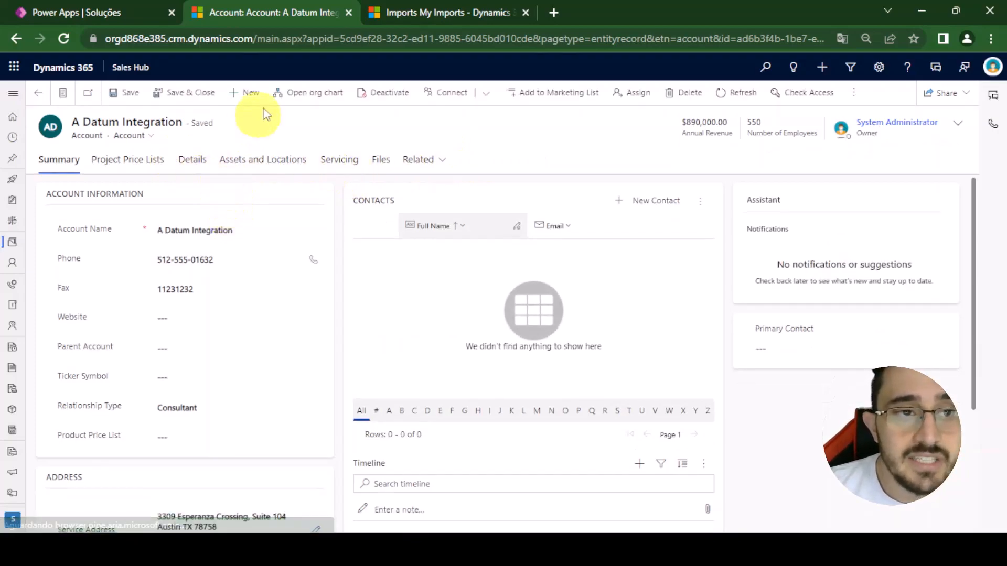
click(350, 34)
key(End)
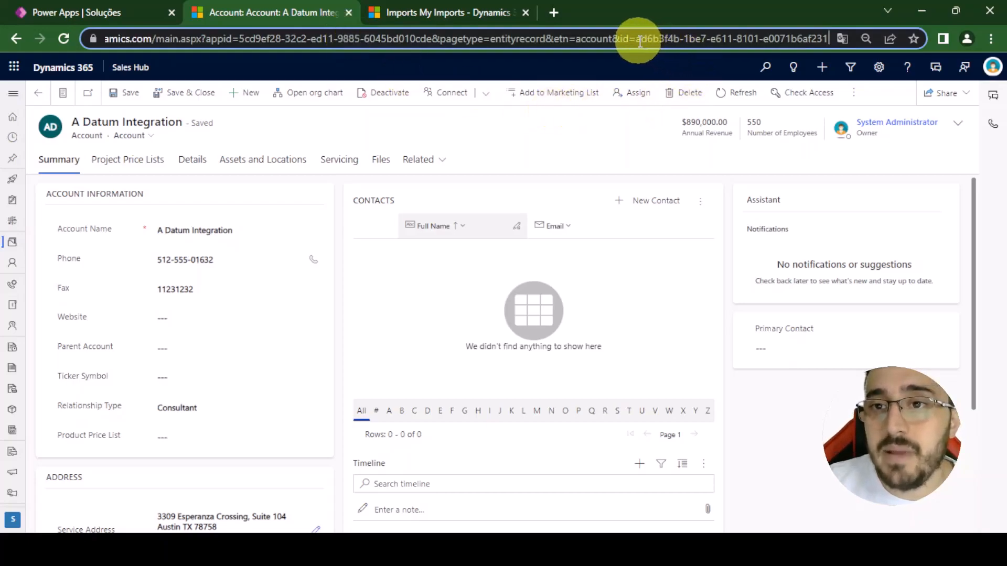
drag(636, 39, 863, 48)
key(ctrl+c)
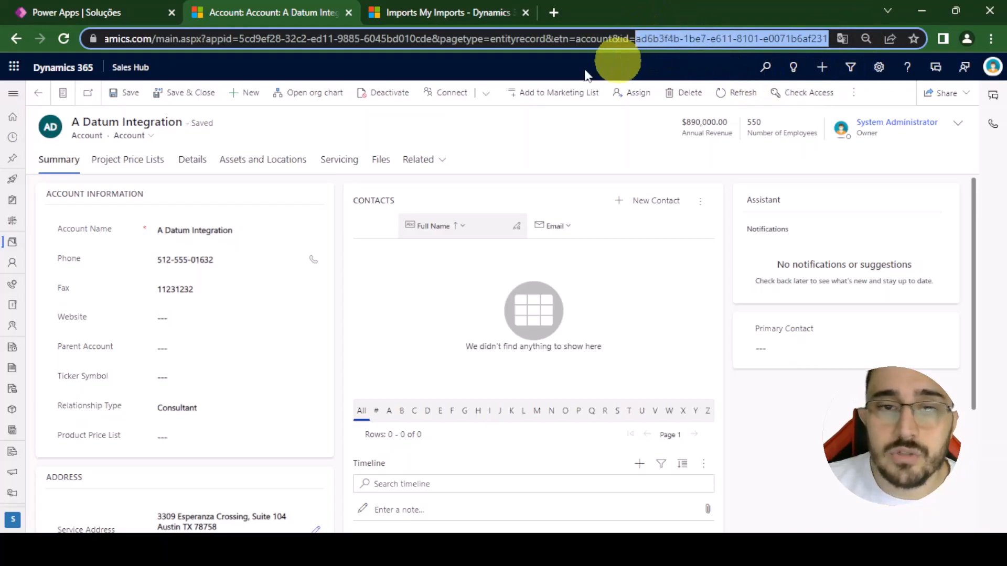
- Replace the third contact's Company Name in cell H4 of the contacts sheet with the copied account record ID
key(alt+Tab)
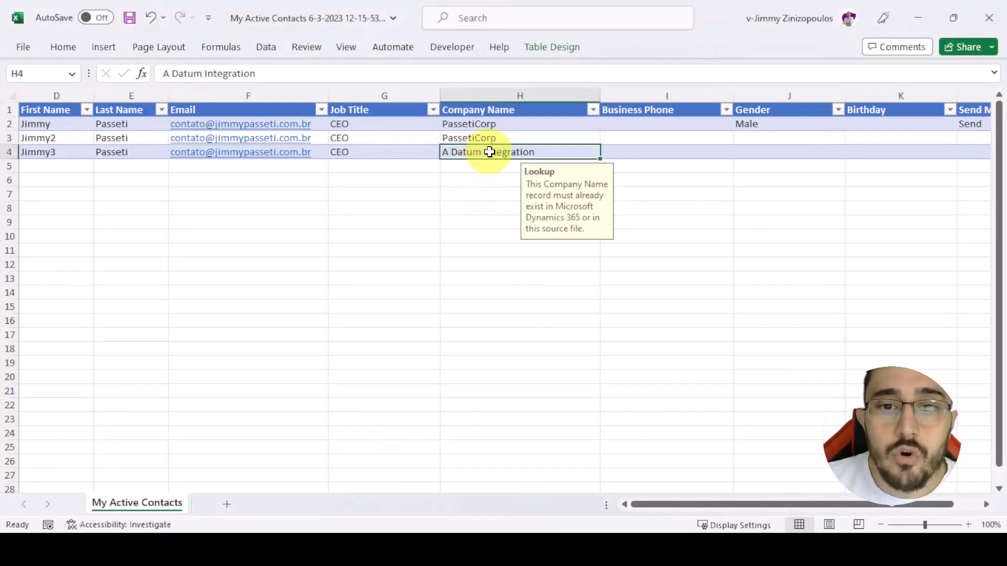
key(BackSpace)
key(ctrl+v)
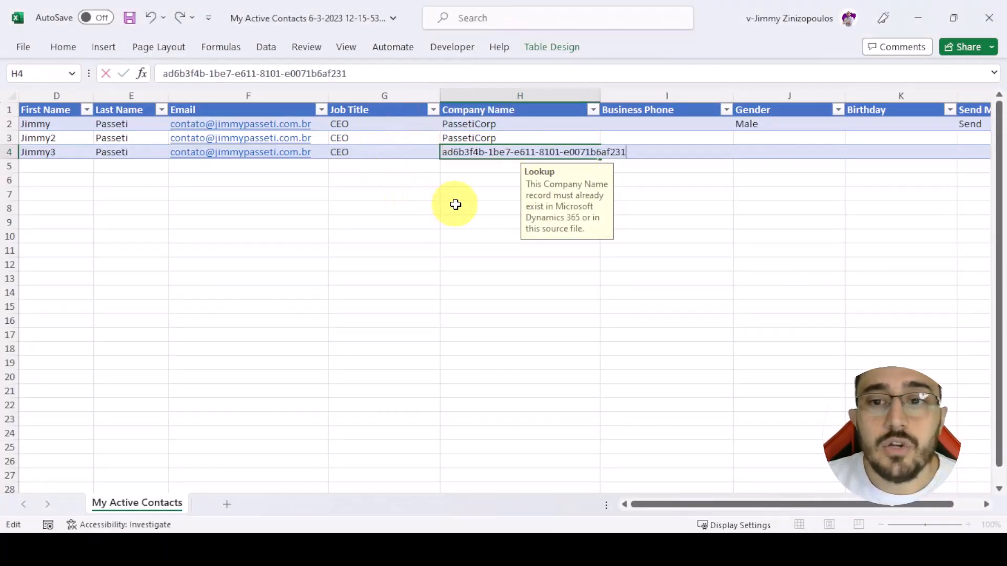
key(Return)
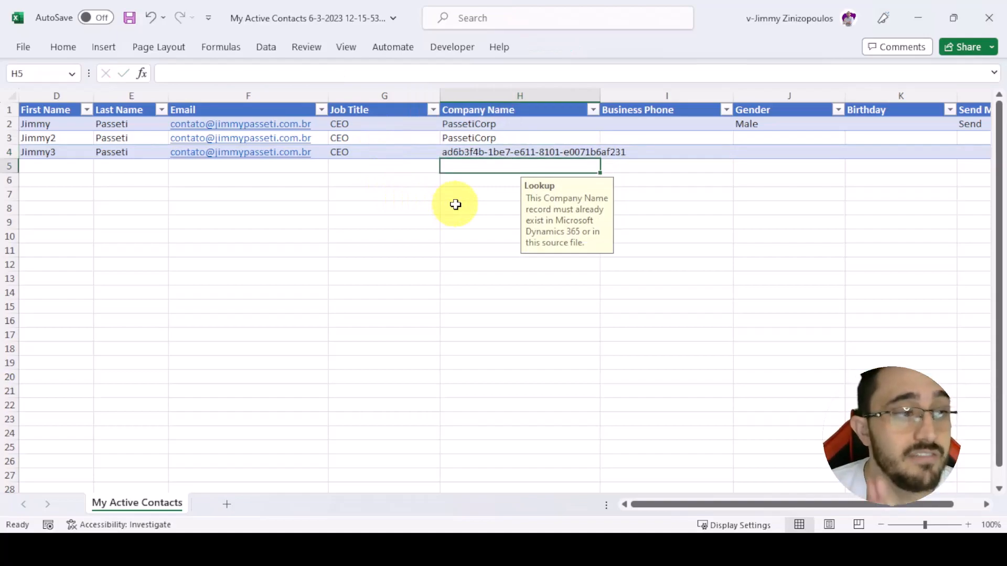
click(495, 152)
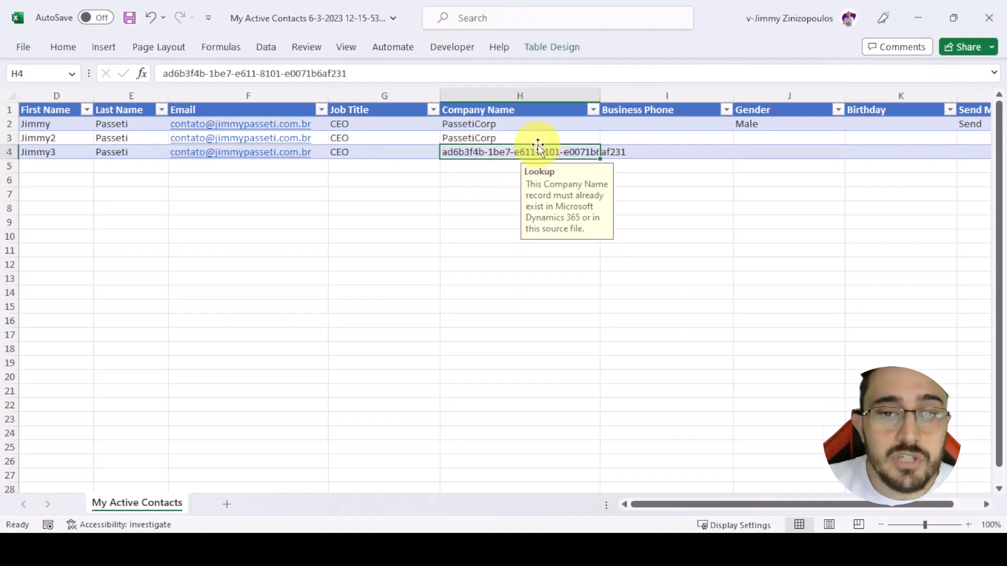
- Check the account name on the A Datum Integration record and return to the active accounts list
key(alt+Tab)
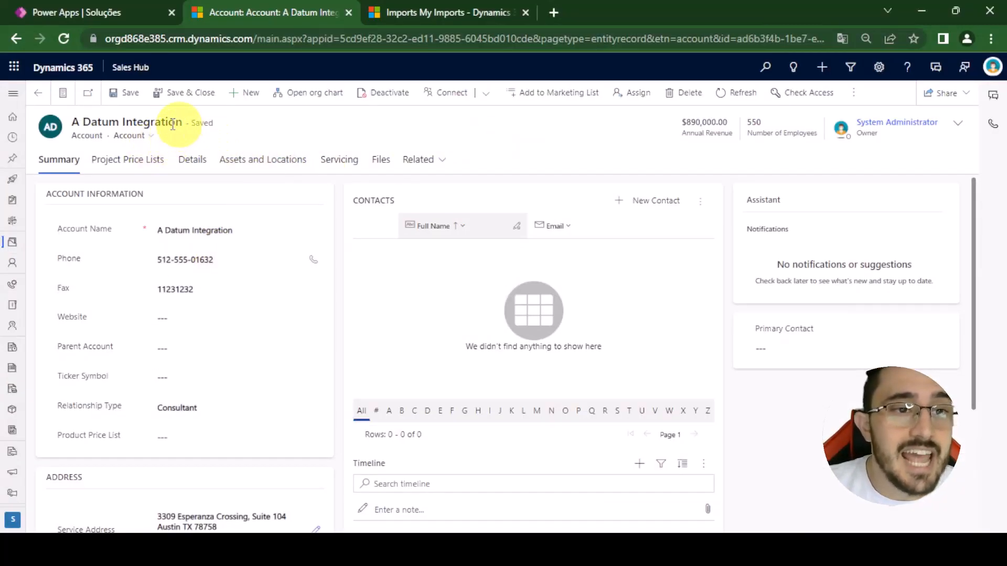
drag(179, 125, 75, 124)
click(38, 93)
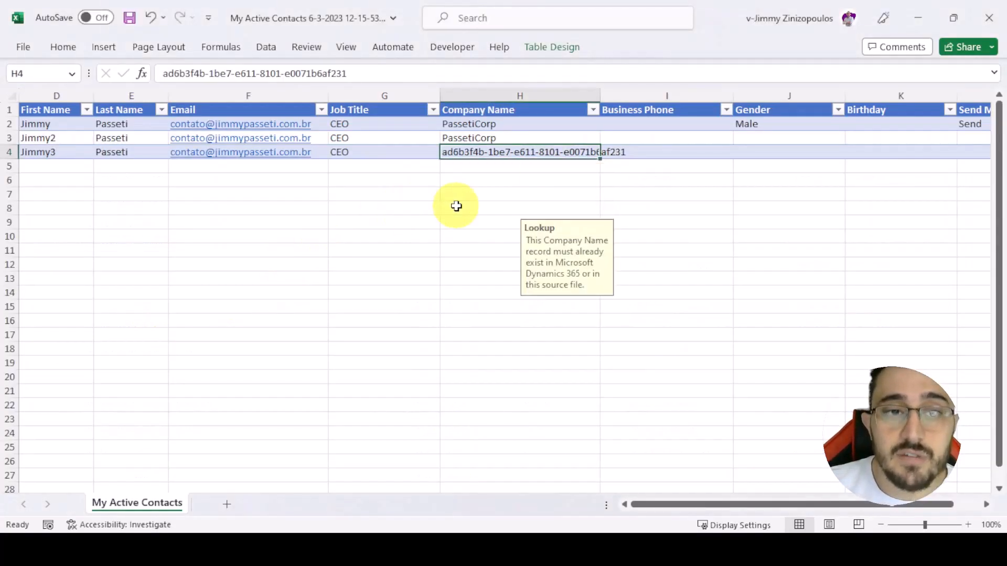
- Save the contacts workbook with the corrected company names
click(457, 207)
click(129, 18)
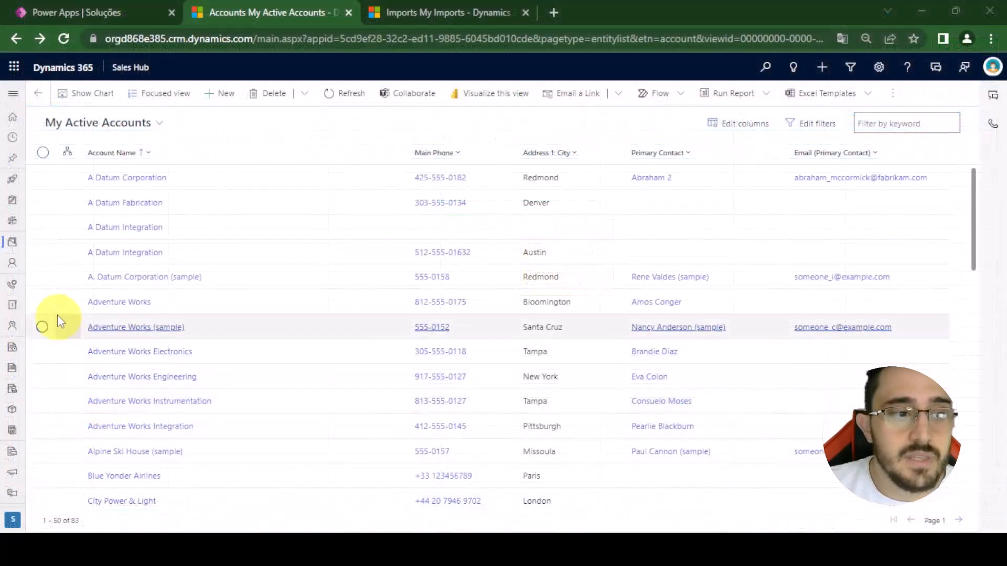
- Import the edited My Active Contacts workbook into Contacts from Excel with Allow Duplicates set to Yes
click(12, 265)
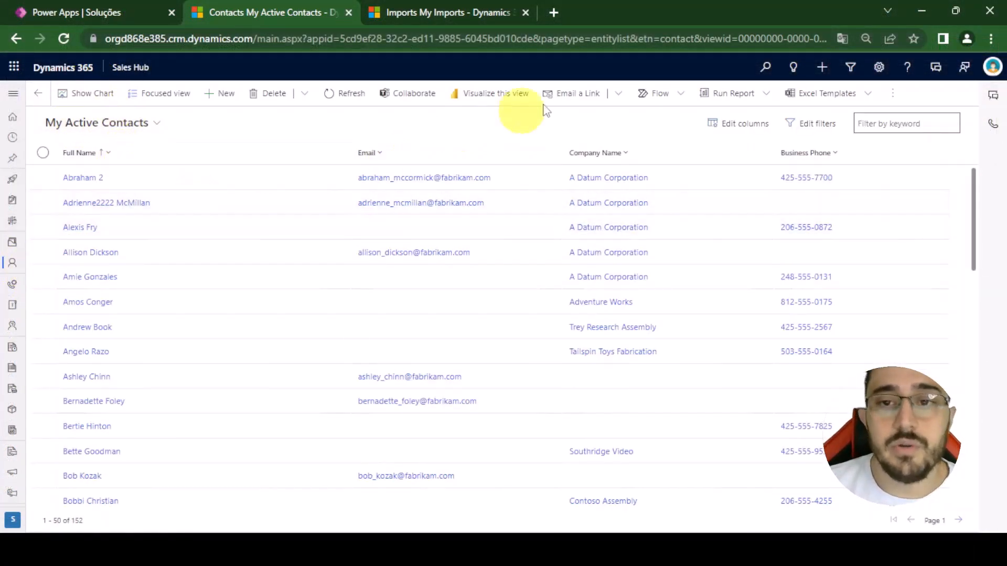
click(892, 102)
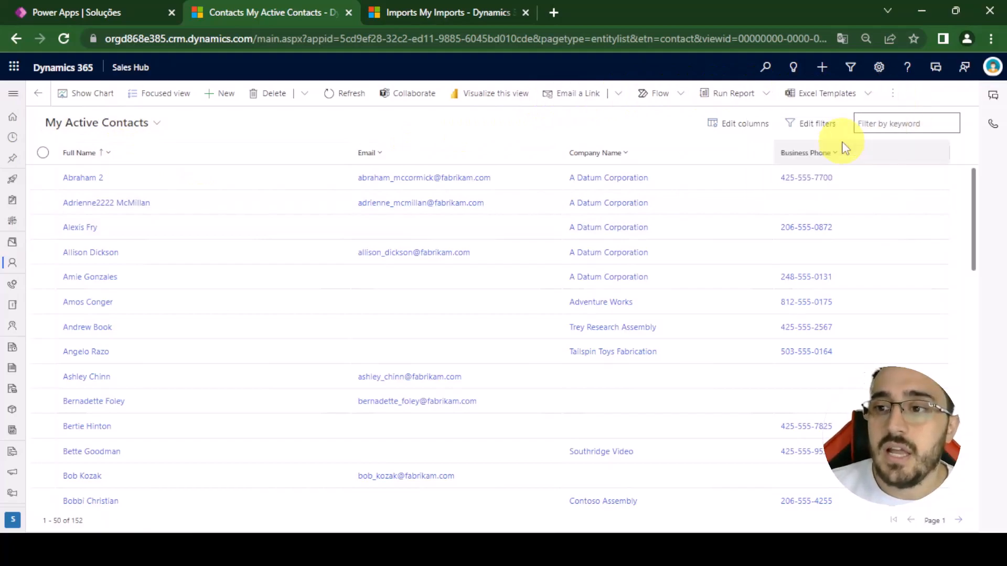
click(862, 143)
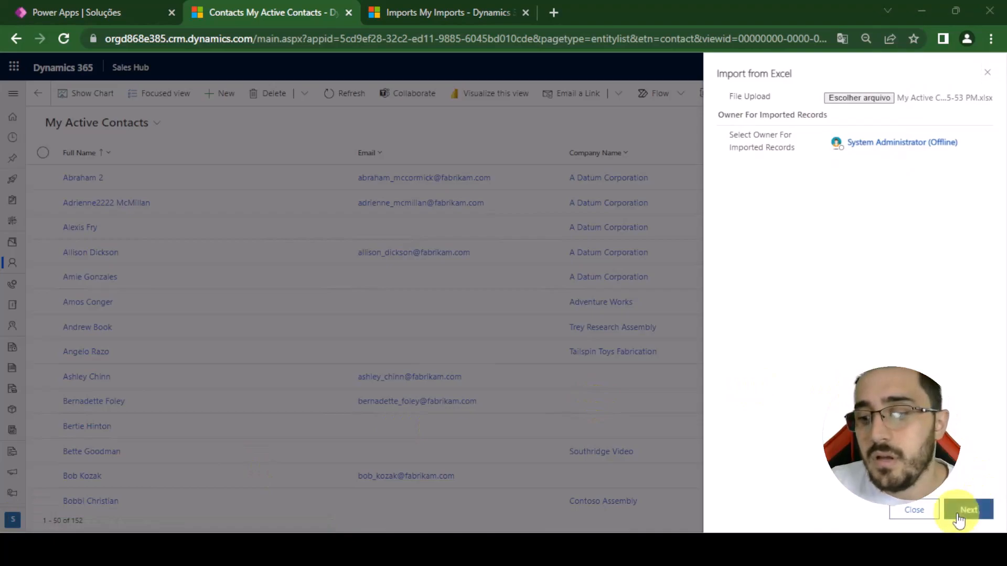
click(959, 520)
click(836, 135)
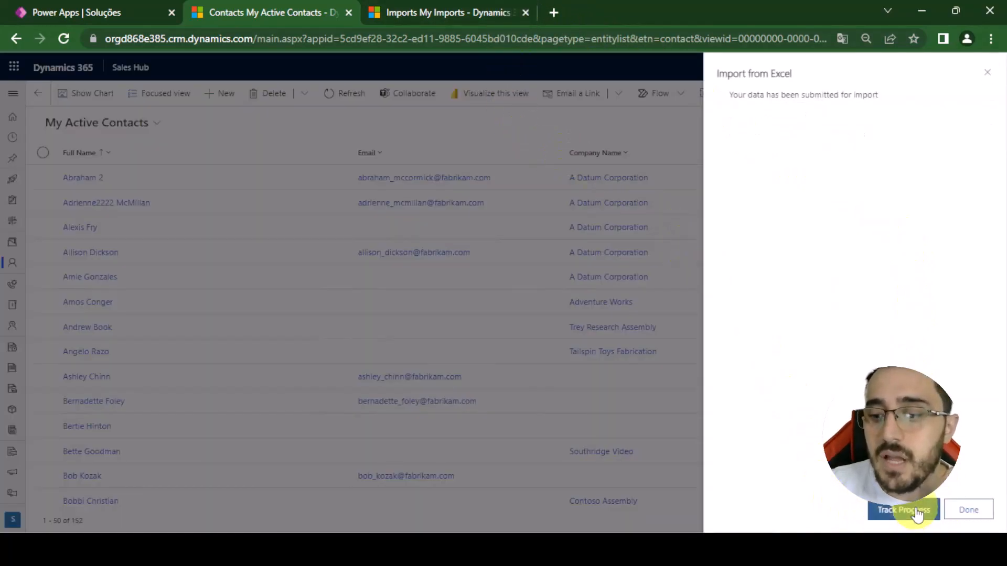
- Track the submitted import's progress and review its successes and errors in My Imports
click(917, 515)
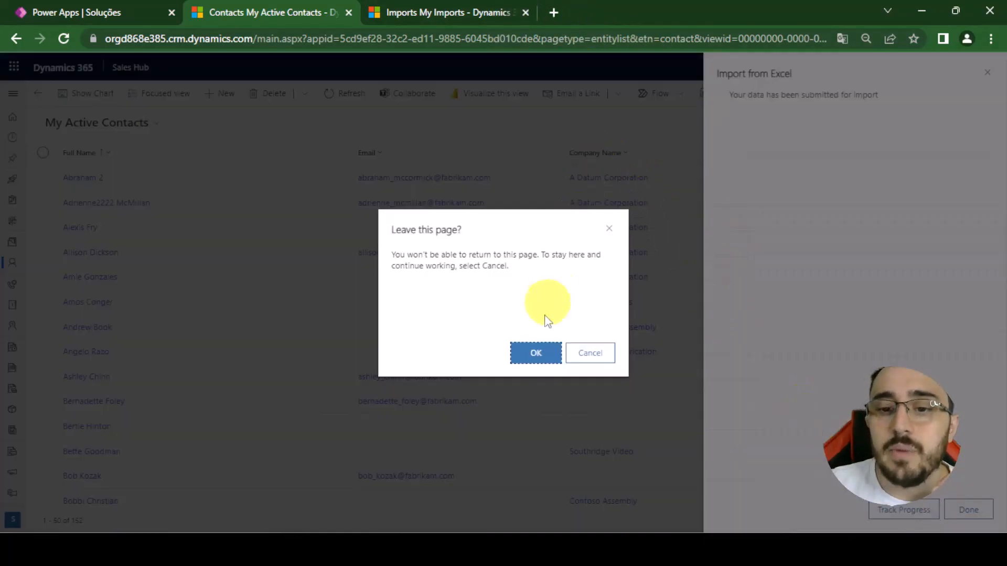
click(528, 356)
middle_click(594, 6)
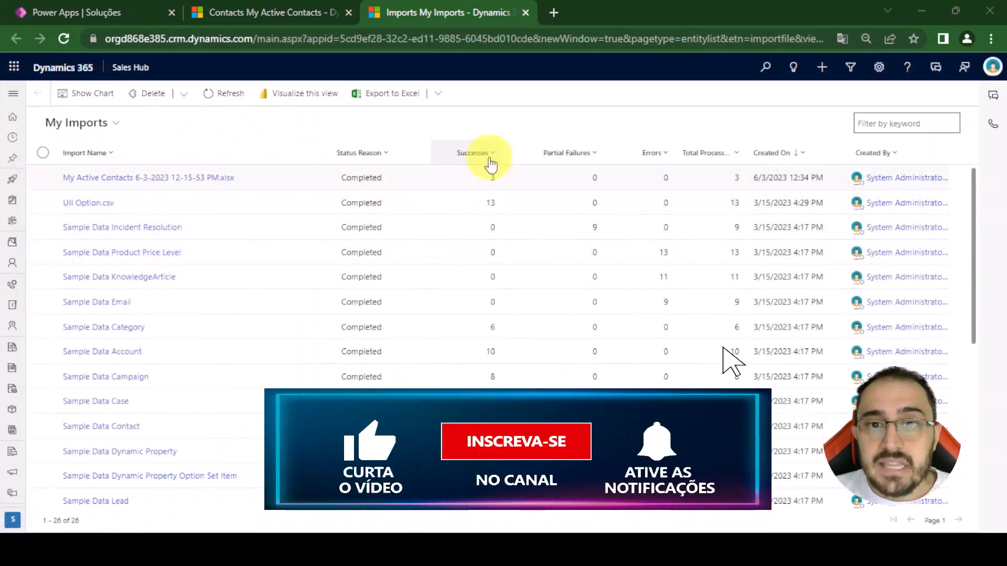
- Close the import pane and filter My Active Contacts to records whose Created On date is Today
click(301, 12)
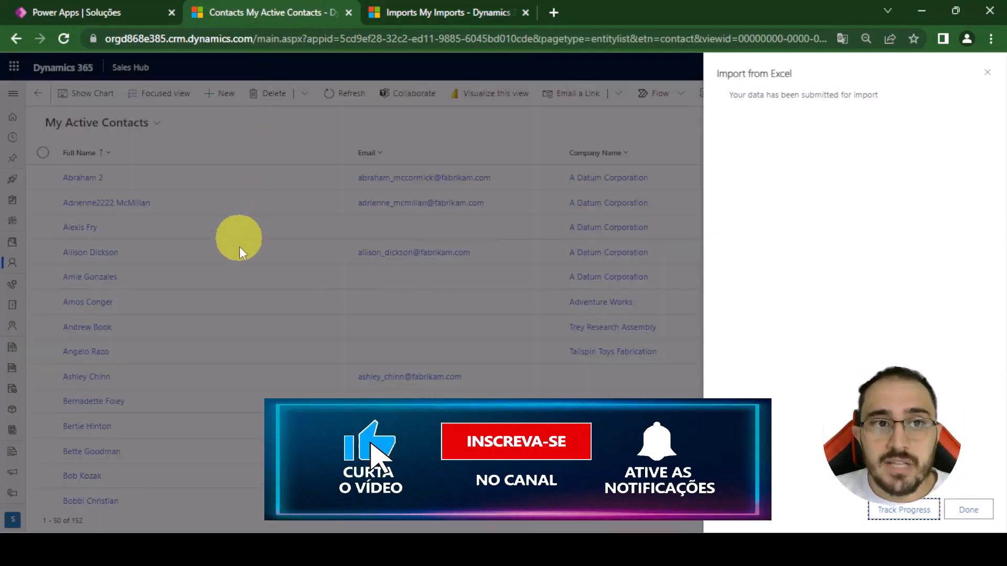
click(969, 510)
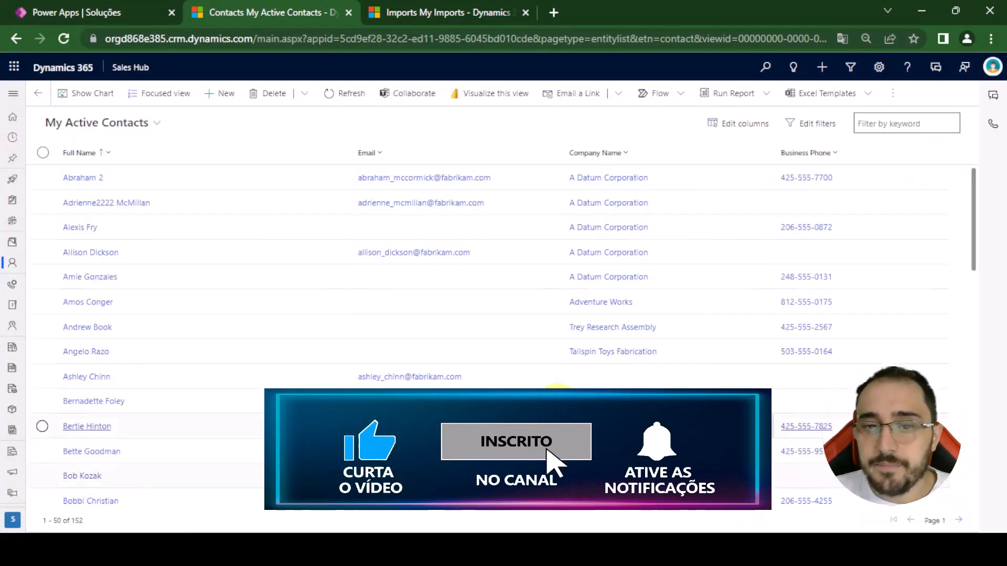
click(826, 127)
click(746, 191)
click(797, 200)
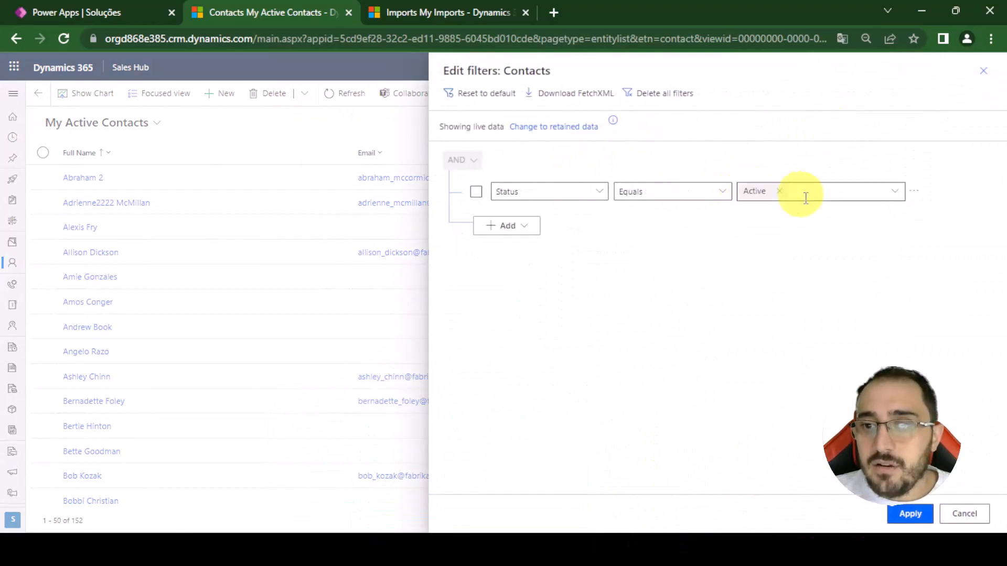
drag(605, 205, 474, 192)
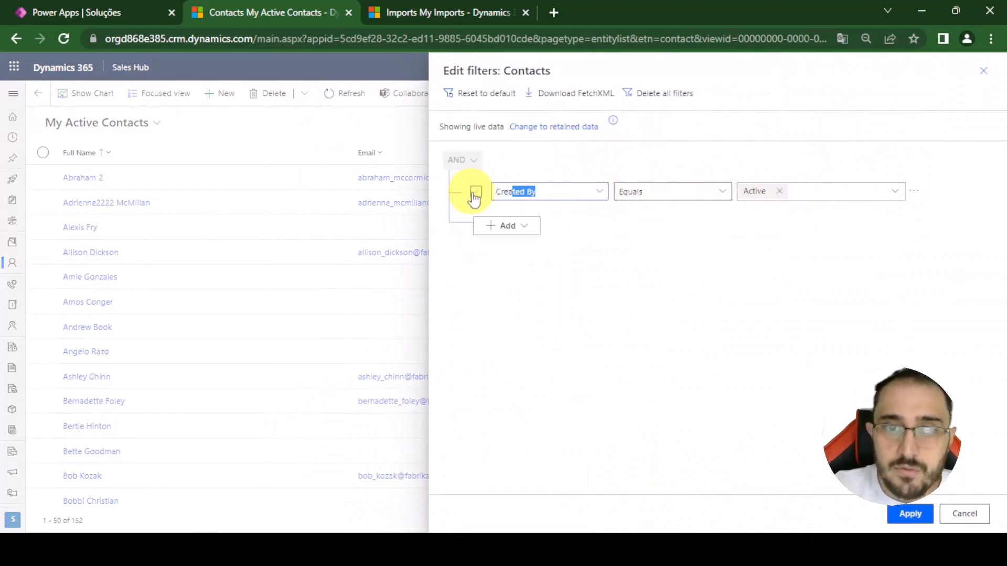
click(690, 197)
click(771, 181)
click(910, 513)
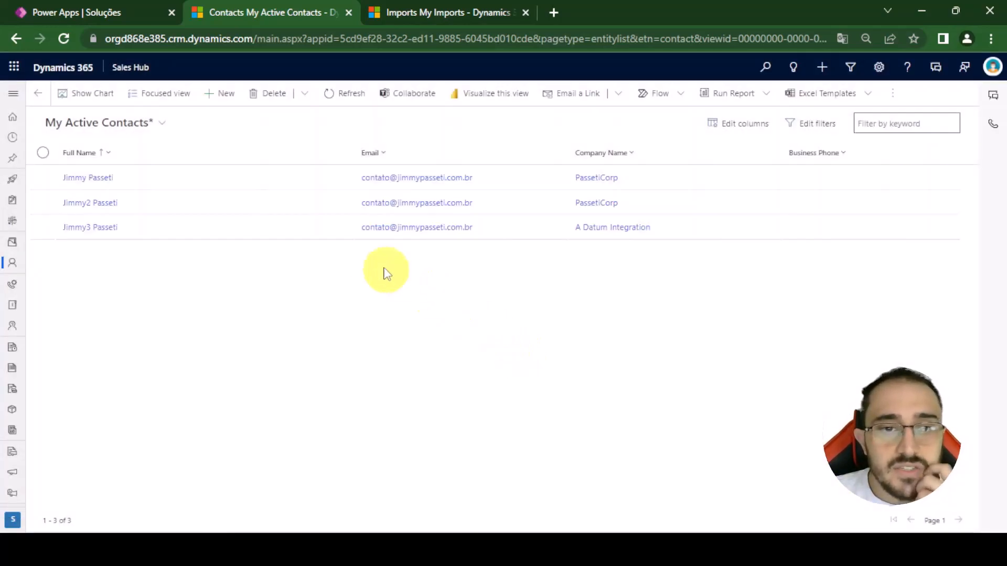